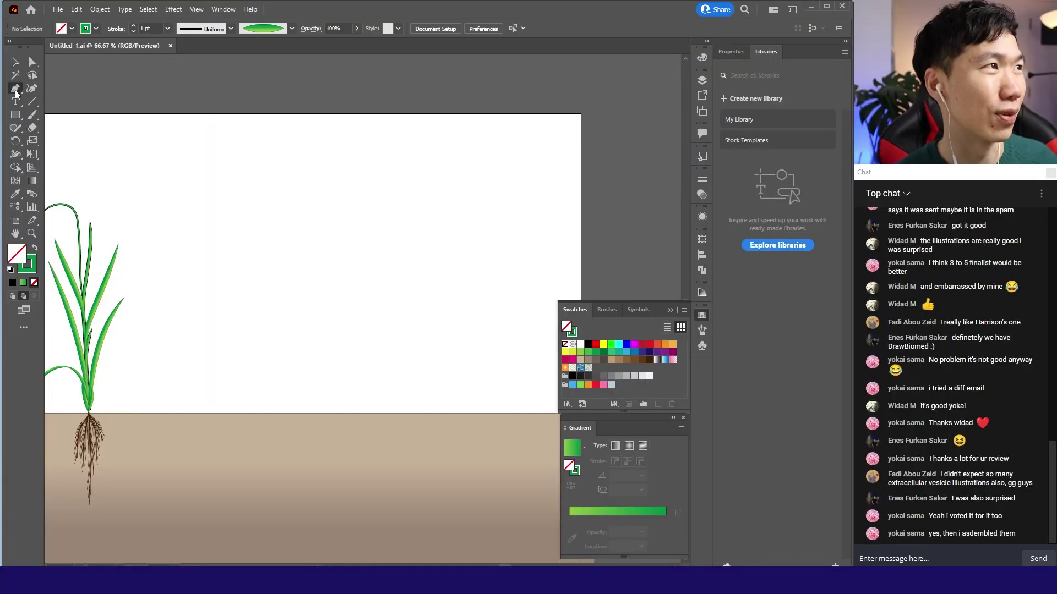
Step: Draw a vertical Pen-tool line and give it a black 4 pt stroke
left_click(16, 89)
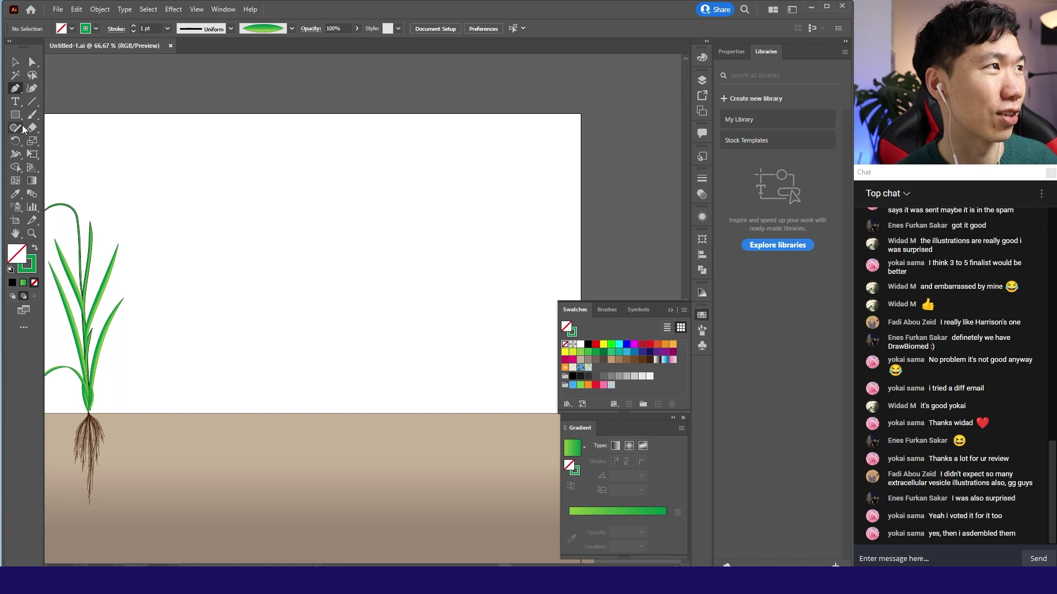
left_click(369, 406)
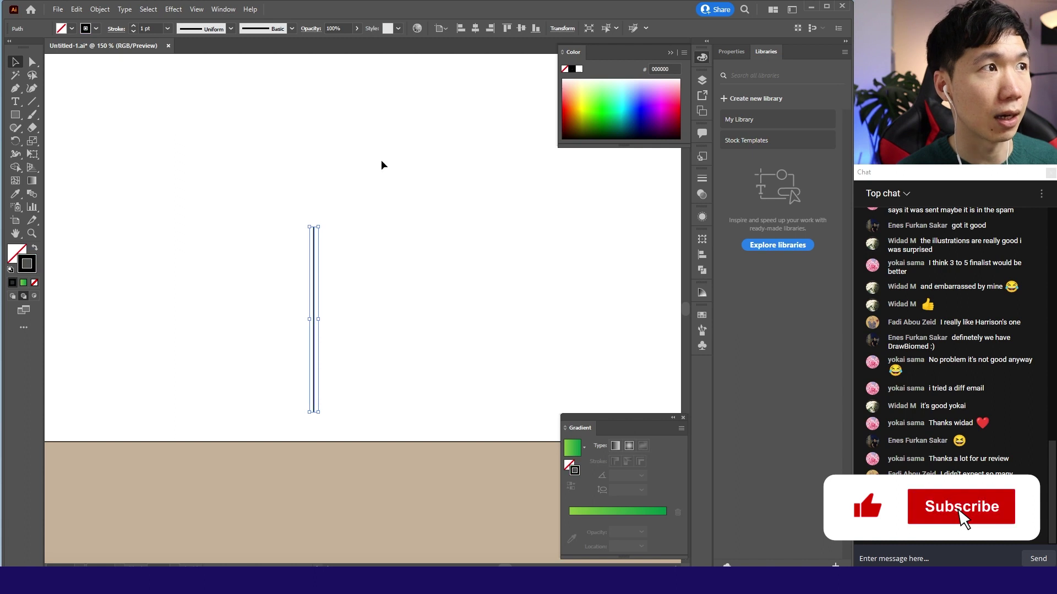
left_click(572, 70)
left_click(167, 28)
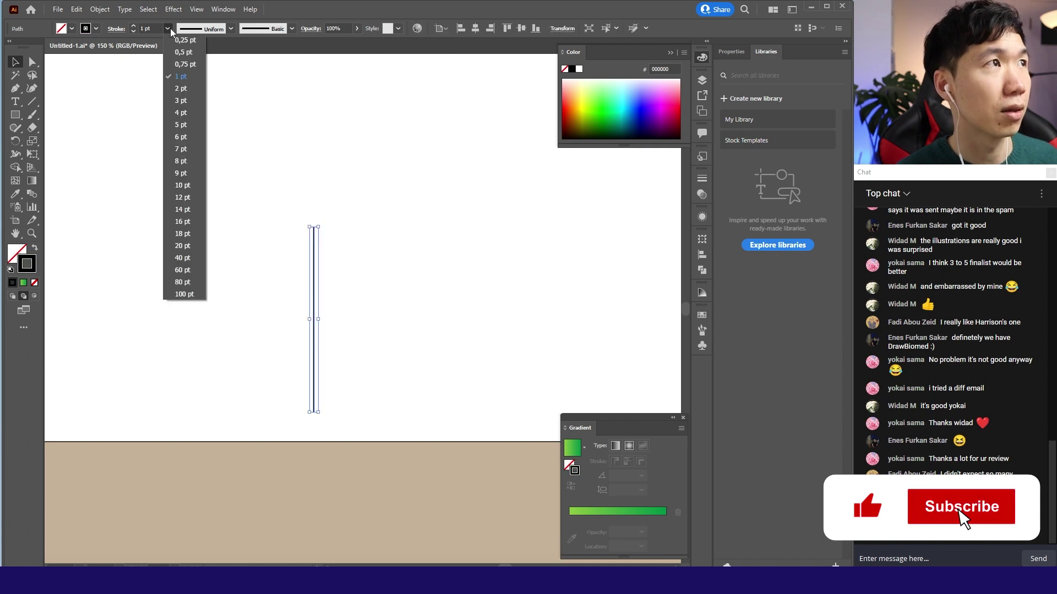
left_click(181, 112)
Step: Taper the line to a point with Variable Width Profile 4, then deselect it
left_click(231, 29)
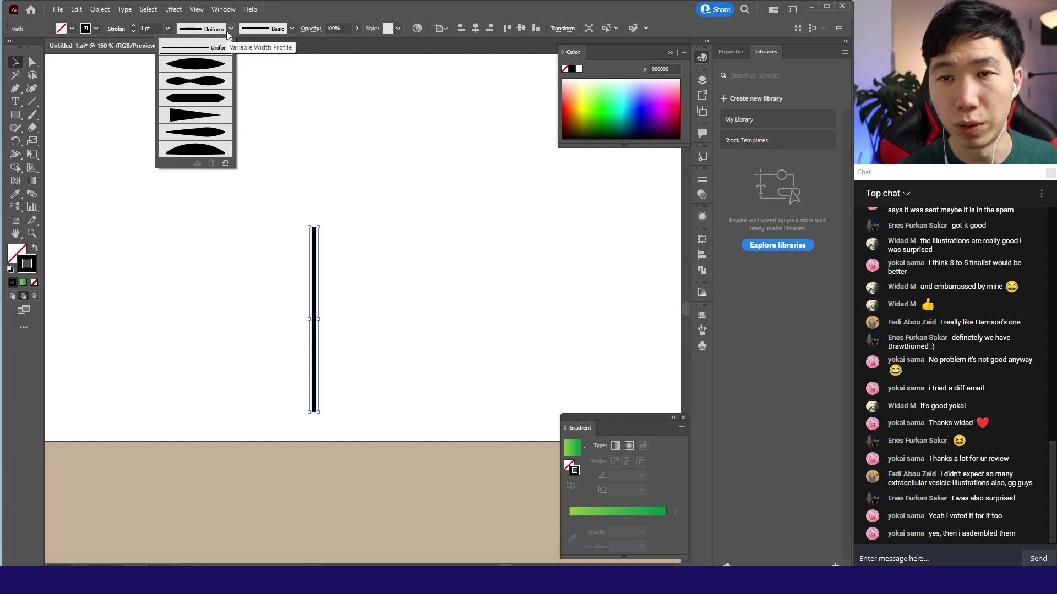
left_click(202, 116)
left_click(382, 231)
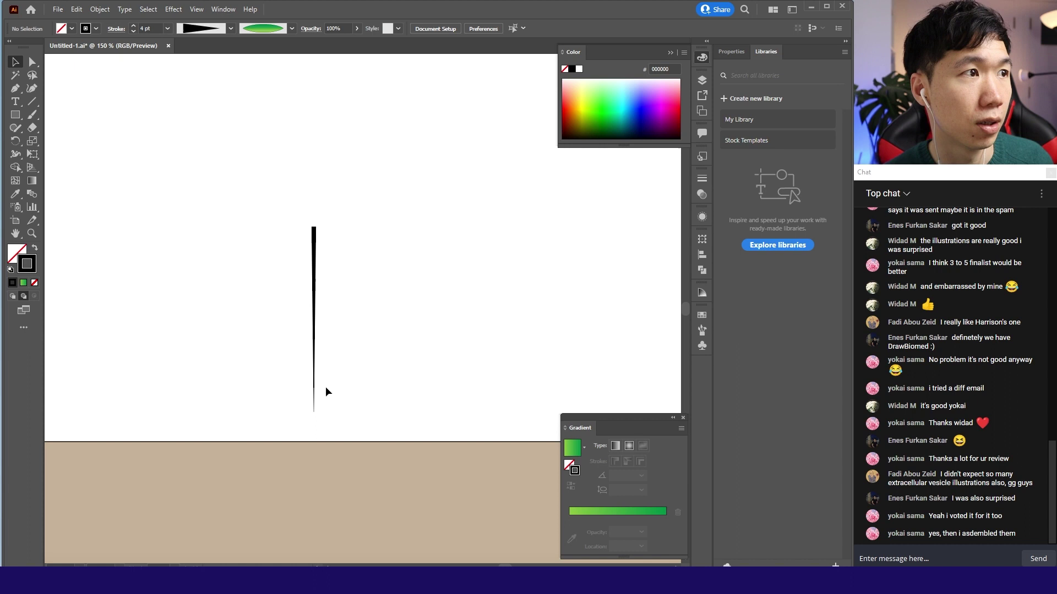
left_click(314, 237)
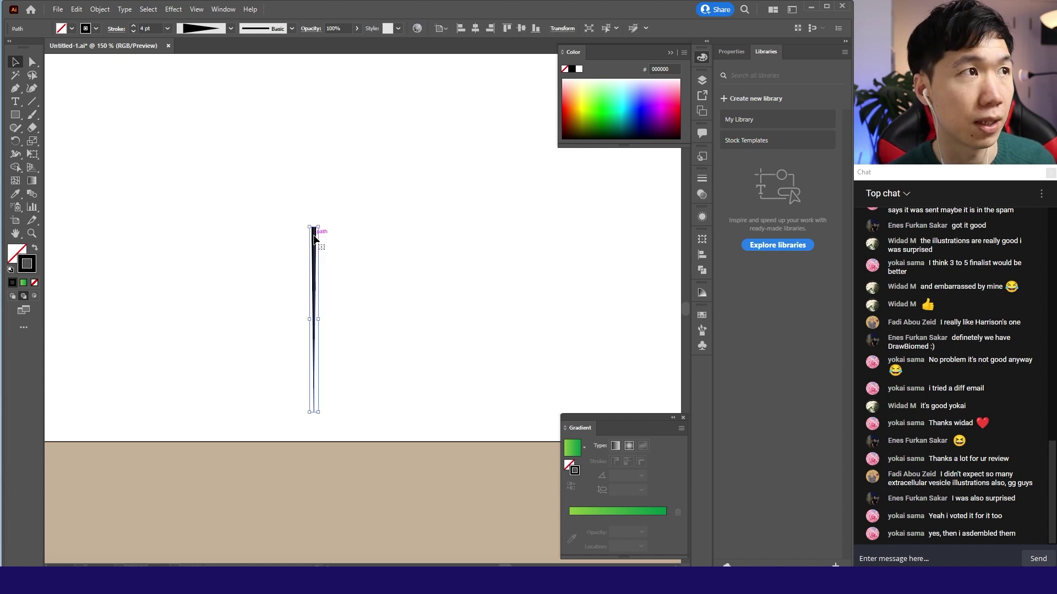
left_click(330, 201)
key("ctrl+plus")
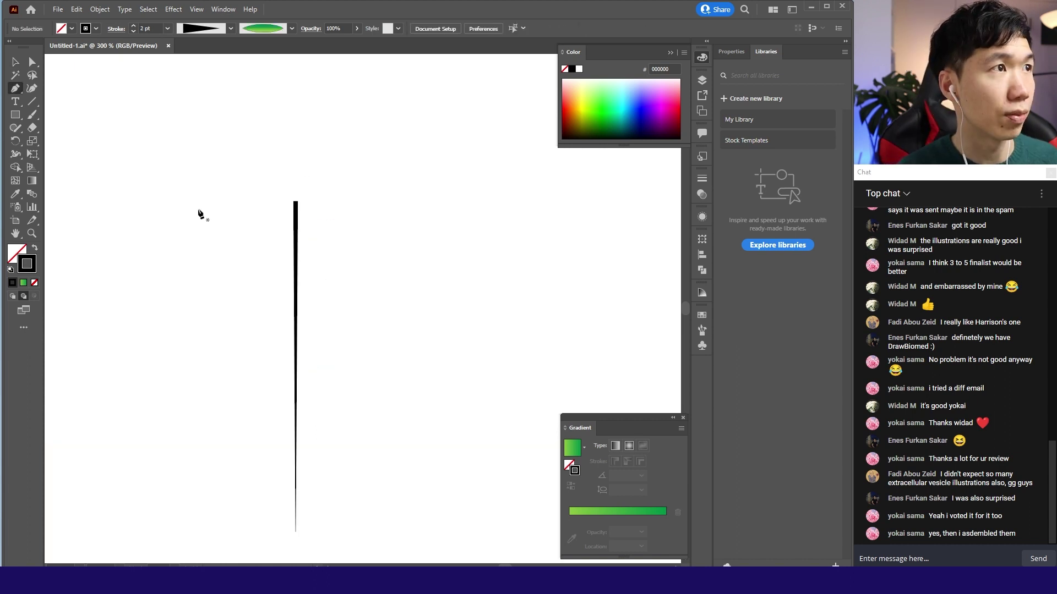
Step: Draw a curved side root branching off the main root line
left_click_drag(299, 225, 352, 248)
key("v")
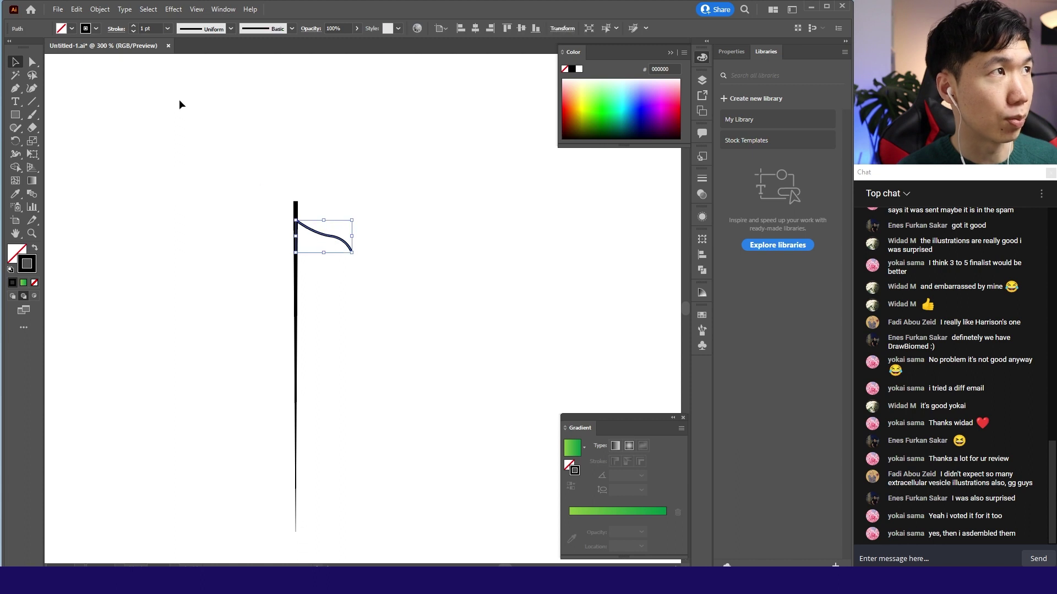
left_click(32, 64)
left_click(352, 247)
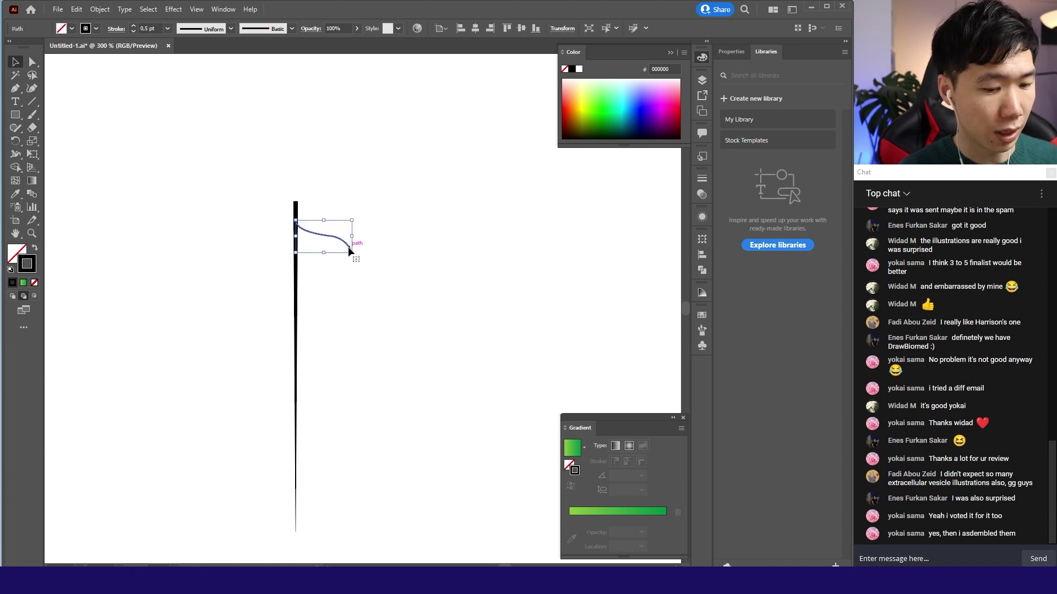
scroll(354, 247, "up", 2)
scroll(371, 264, "up", 2)
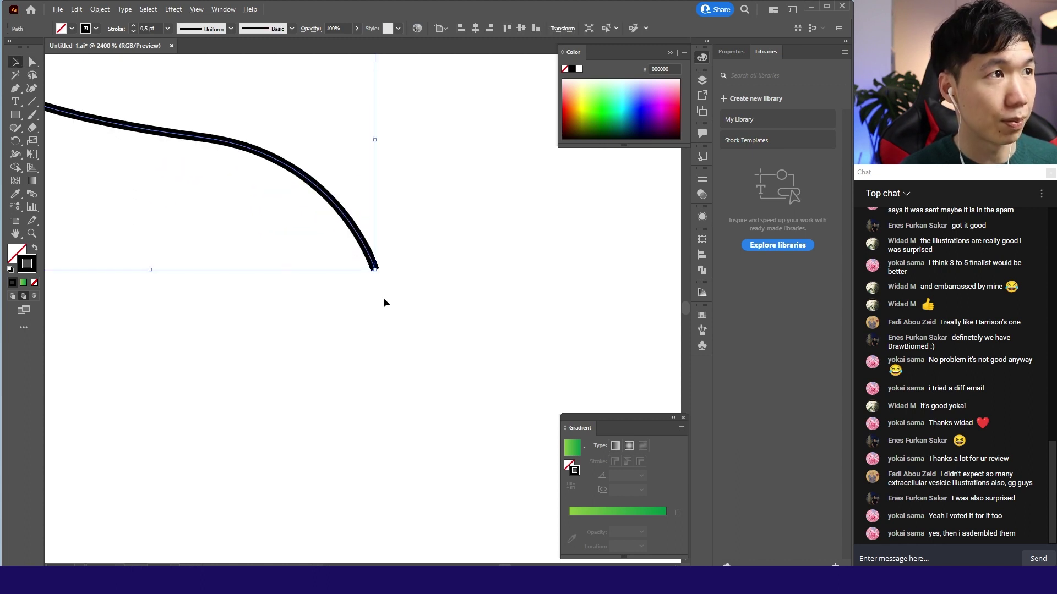
Step: Check the curve's stroke in the Appearance panel and move the side root down along the stem
left_click(732, 52)
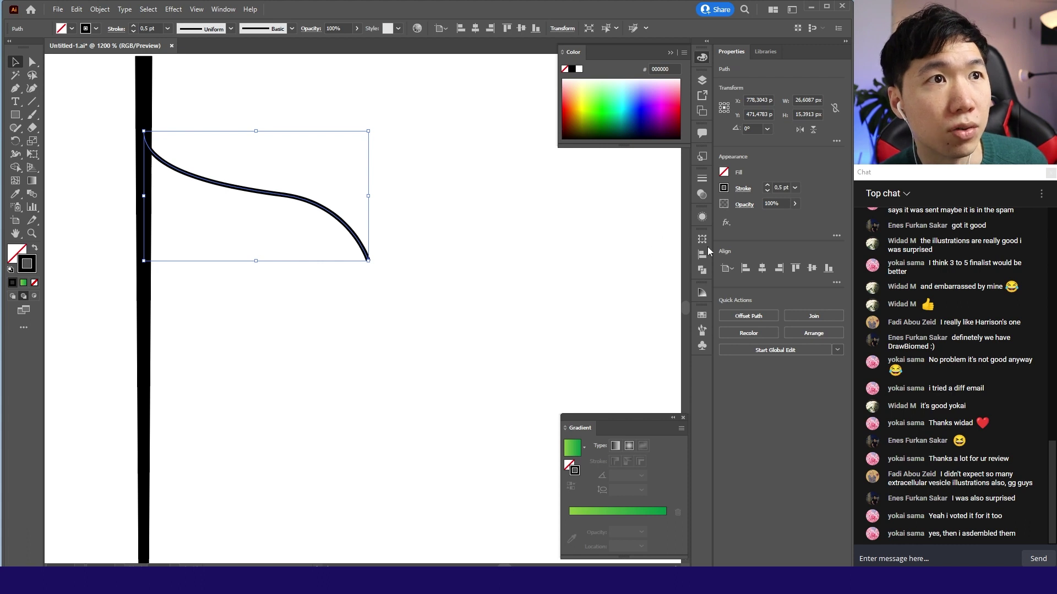
left_click(703, 216)
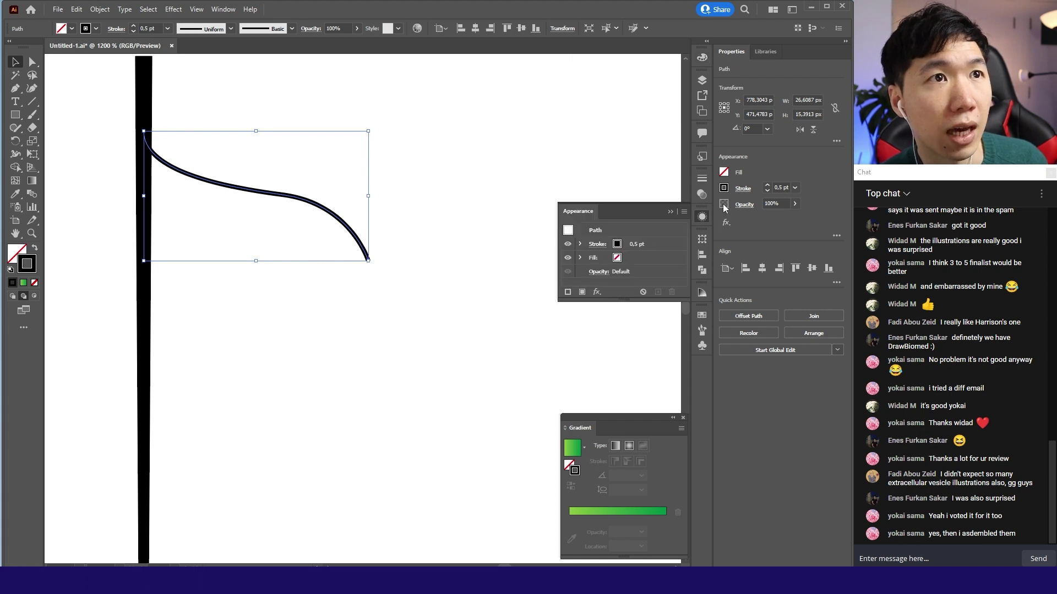
left_click(593, 245)
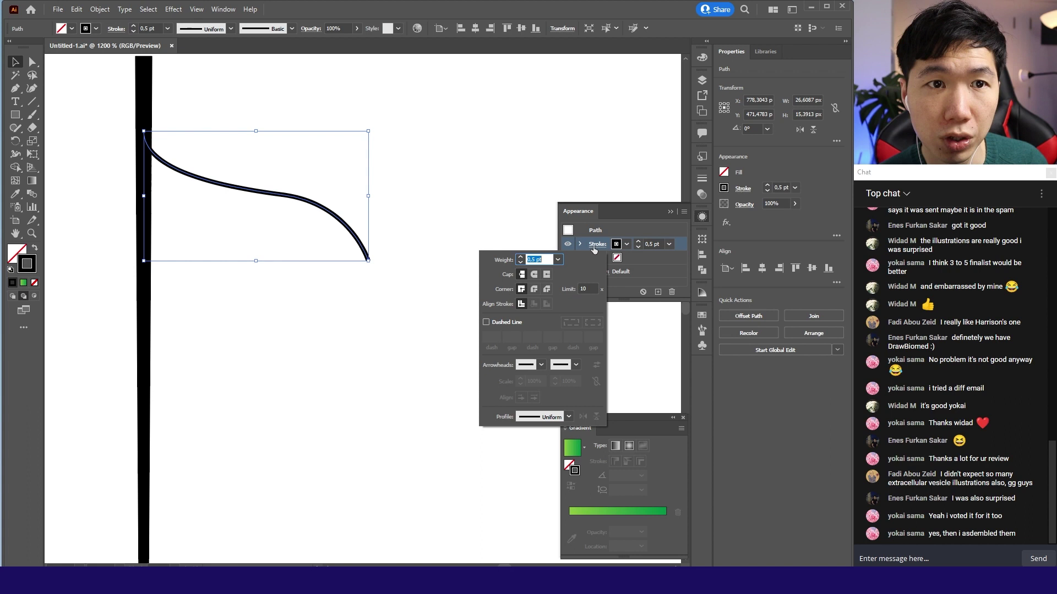
left_click(458, 260)
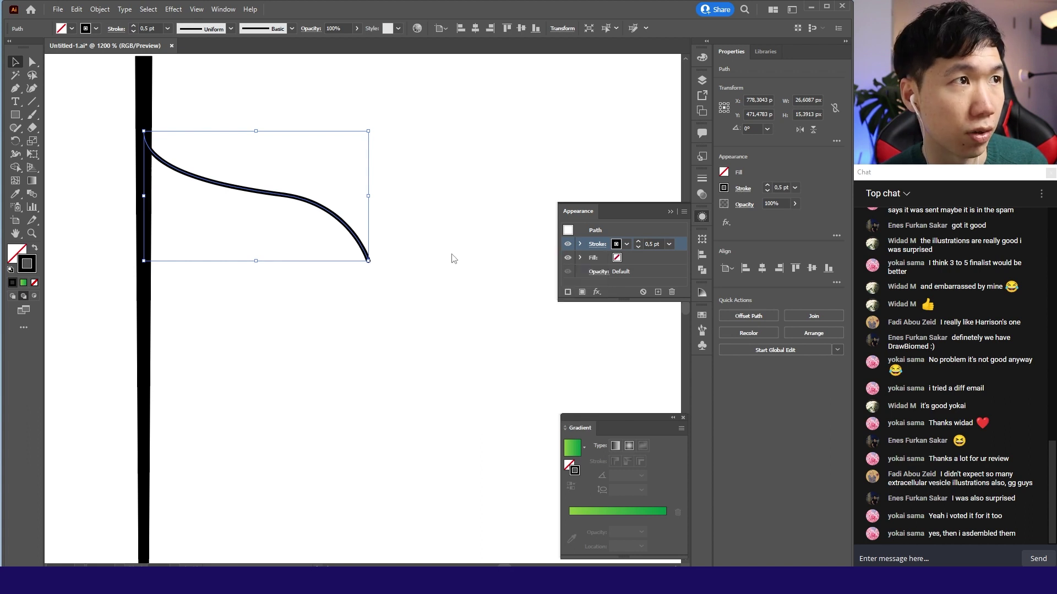
left_click(414, 260)
key("ctrl+minus")
key("ctrl+minus")
left_click_drag(432, 281, 432, 370)
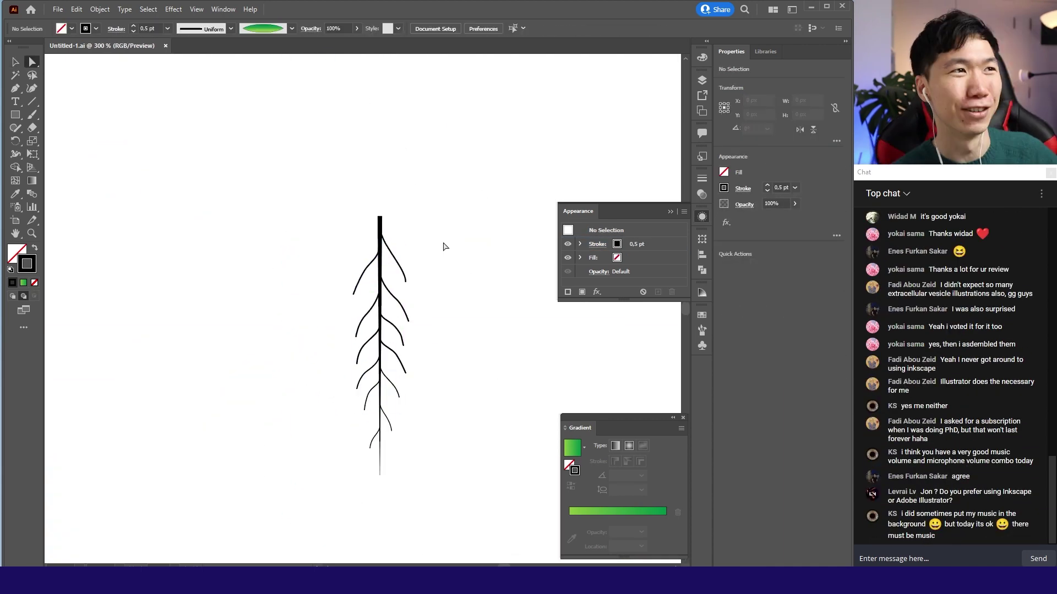
Step: Expand Appearance to turn the root strokes into filled shapes and pick the main root's top corners
left_click(101, 8)
left_click(149, 170)
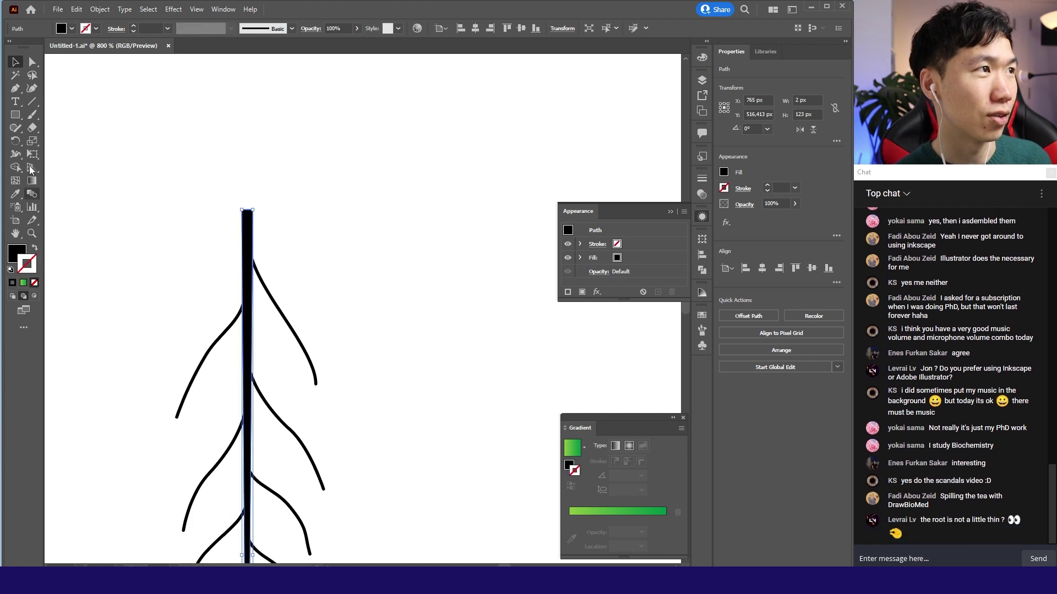
left_click(31, 63)
scroll(248, 215, "up", 3)
left_click(151, 129)
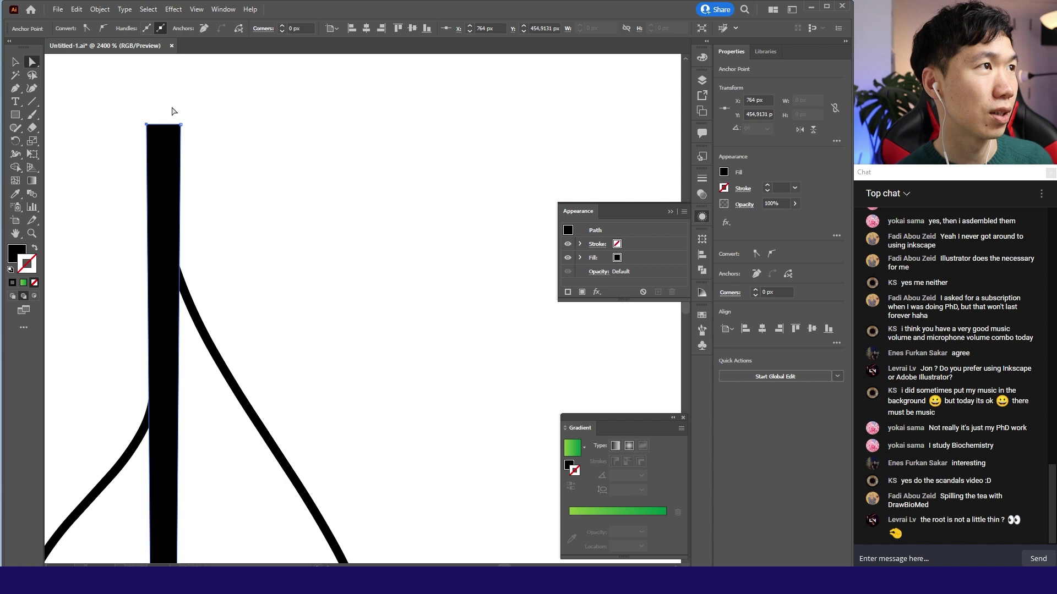
left_click(165, 140)
scroll(197, 141, "up", 2)
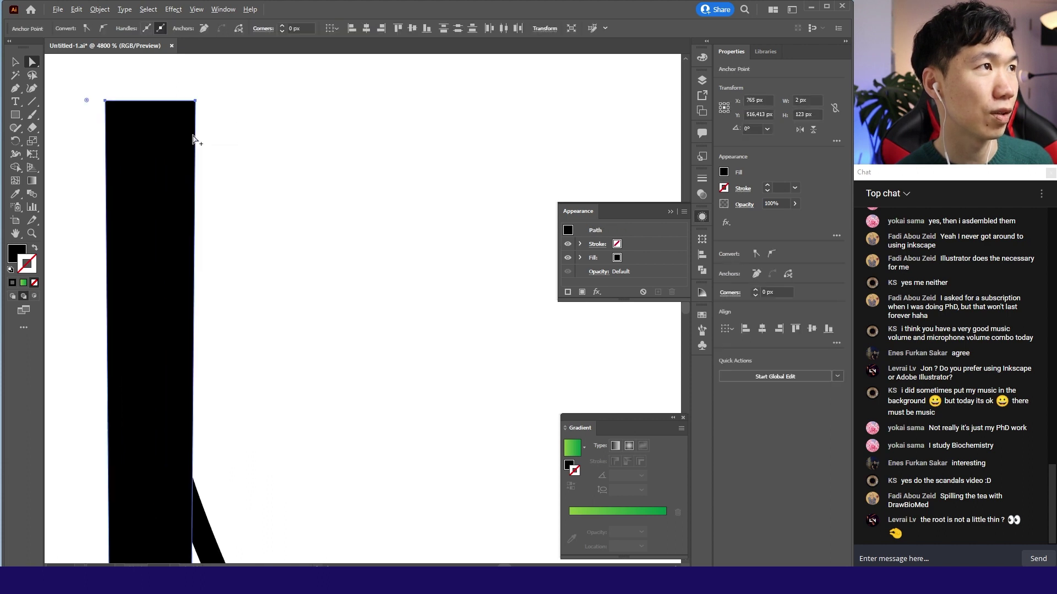
left_click(248, 247)
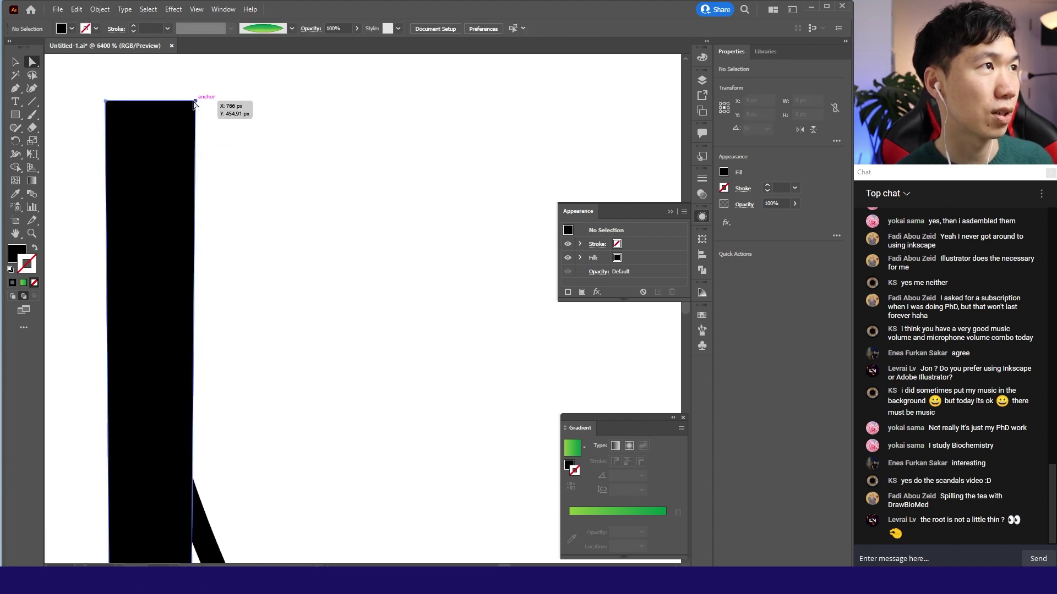
left_click(195, 105)
scroll(198, 107, "up", 2)
scroll(203, 116, "up", 1)
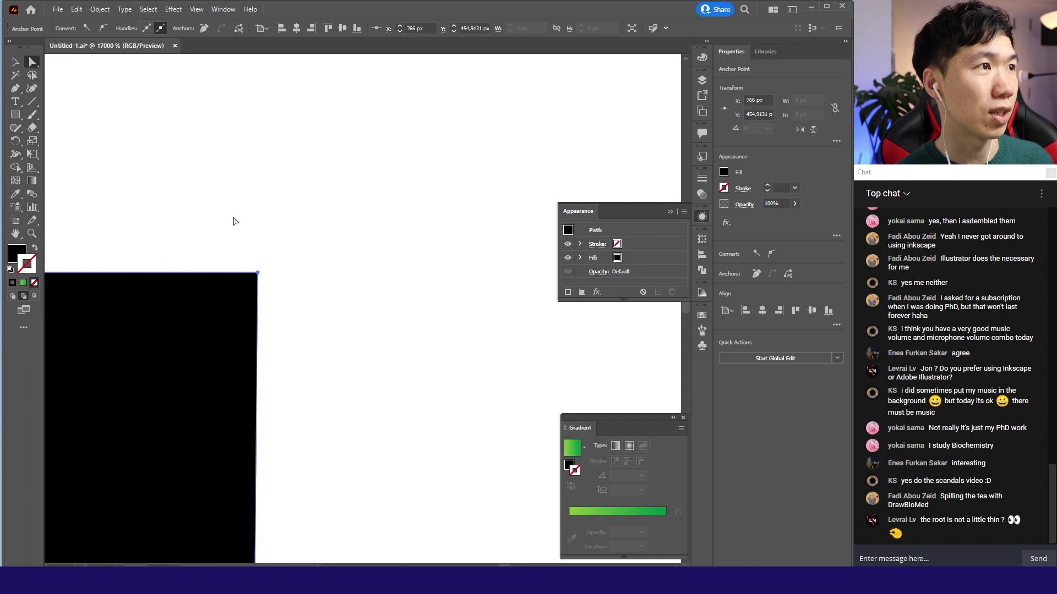
Step: Round both top corners of the main root into a semicircle with the Live Corner widget
left_click_drag(260, 273, 261, 276)
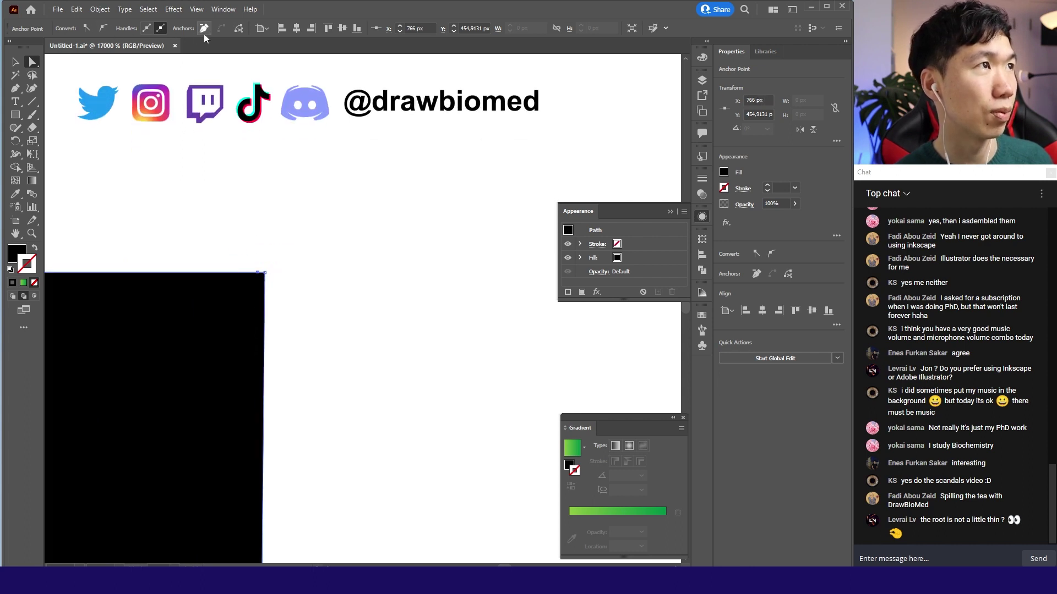
left_click_drag(267, 274, 262, 274)
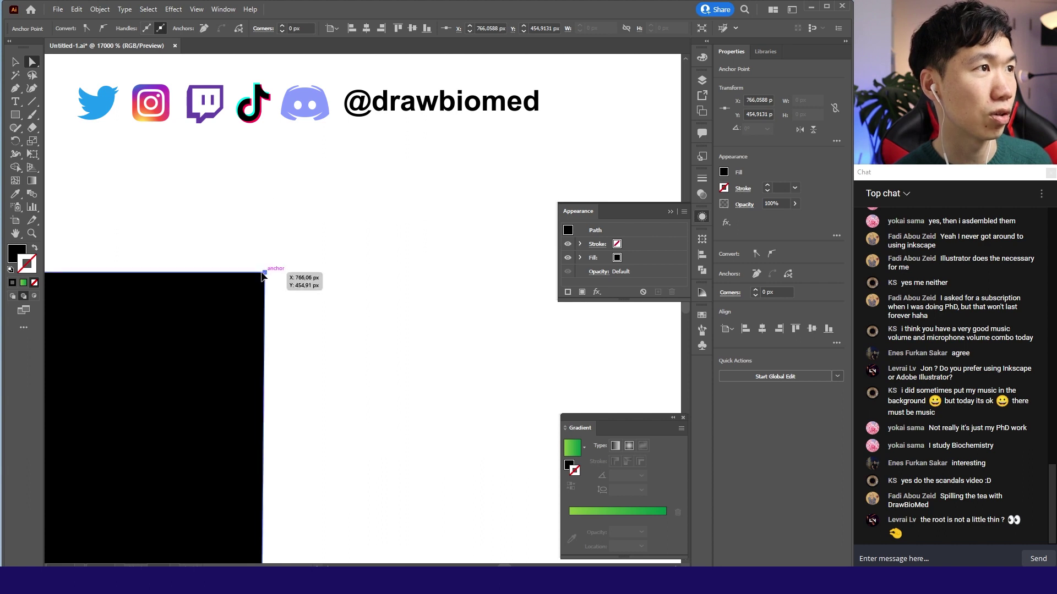
scroll(281, 271, "down", 1)
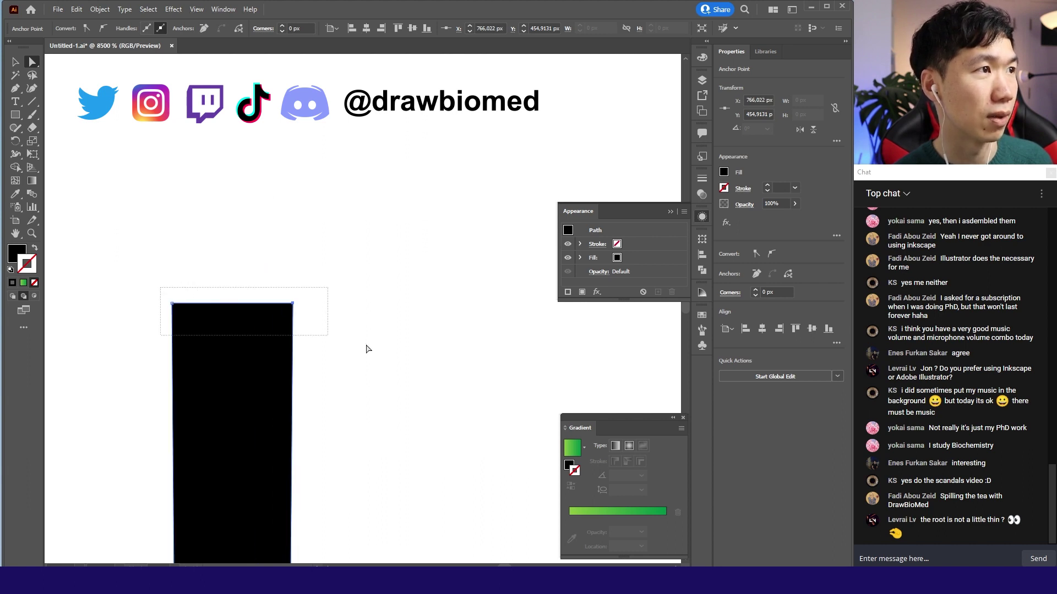
mouse_move(163, 289)
left_mouse_down()
mouse_move(329, 338)
mouse_move(307, 487)
left_mouse_up()
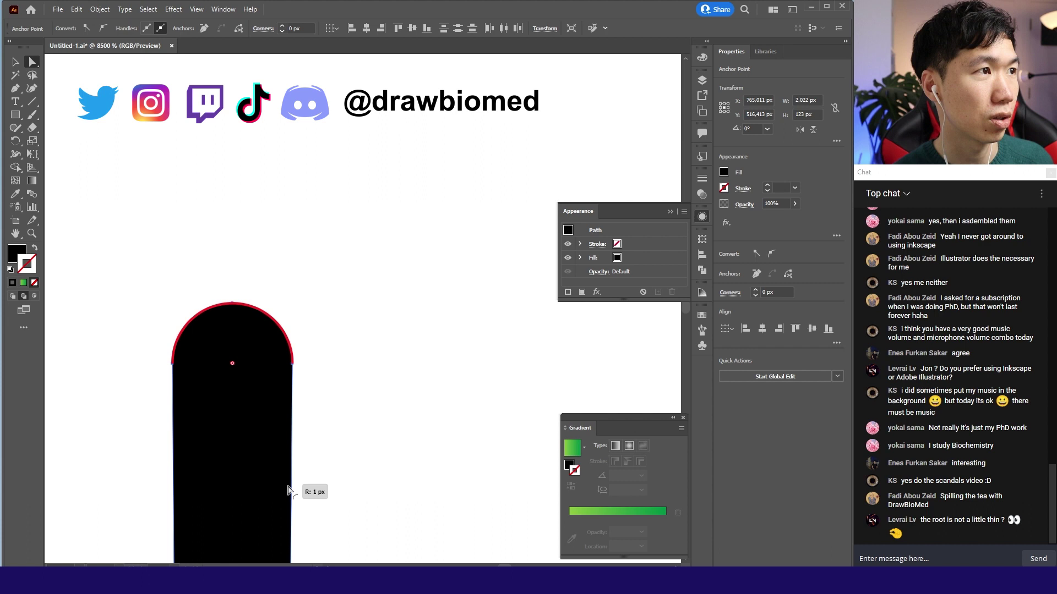
left_click(338, 347)
key("ctrl+1")
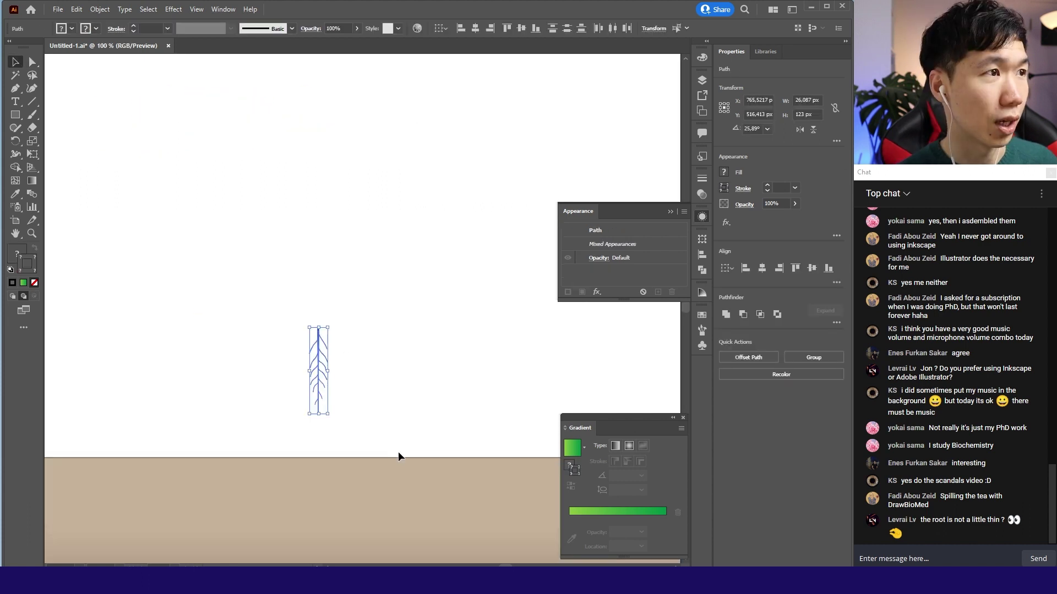
Step: Select the whole root group and start a new Art Brush from it in the Brushes panel
left_click(364, 355)
left_click(318, 331)
left_click(291, 29)
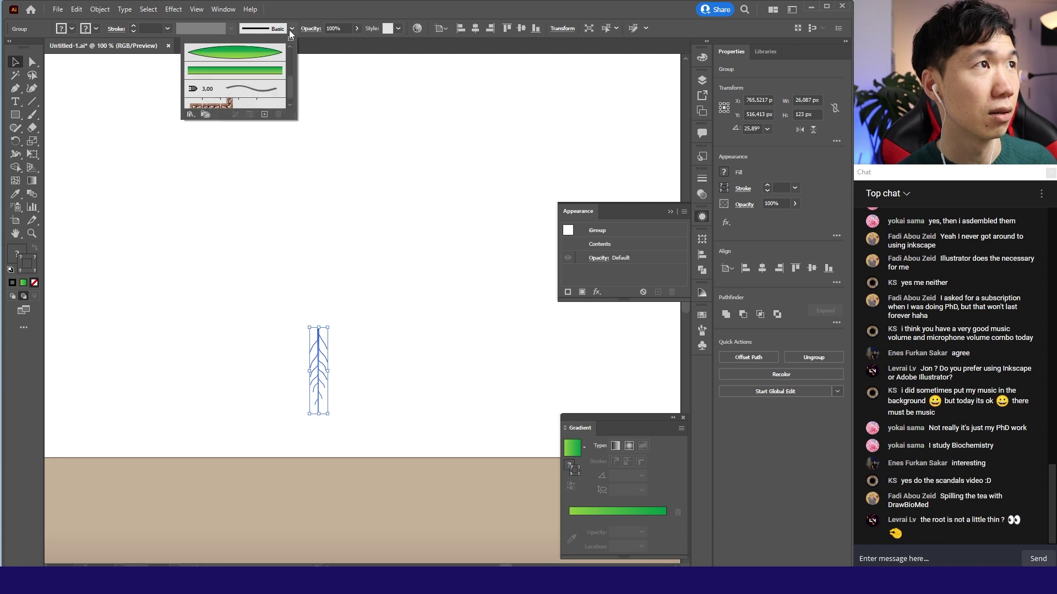
left_click(293, 39)
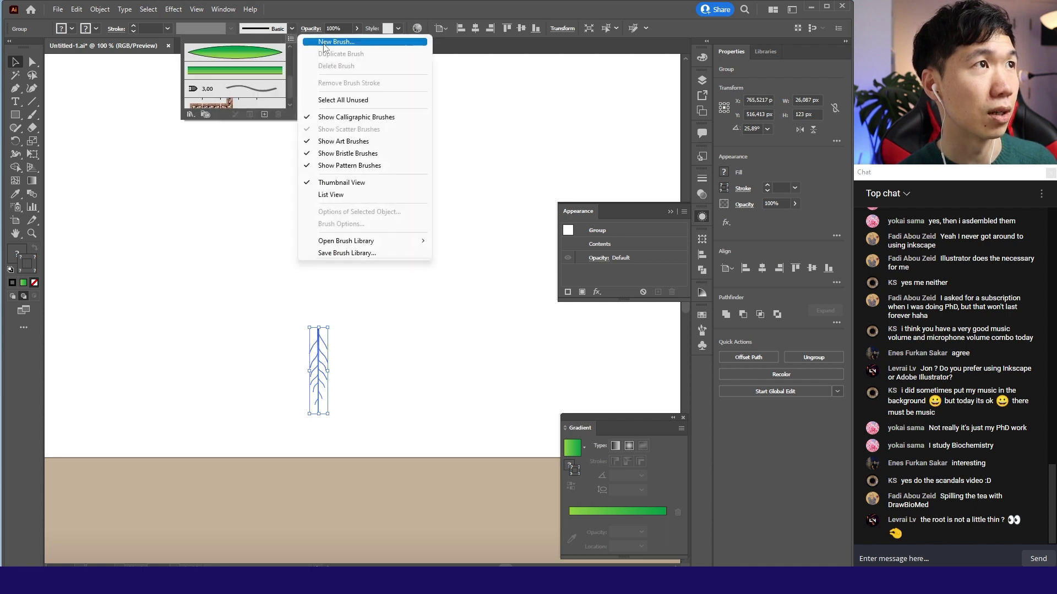
left_click(334, 42)
left_click(485, 317)
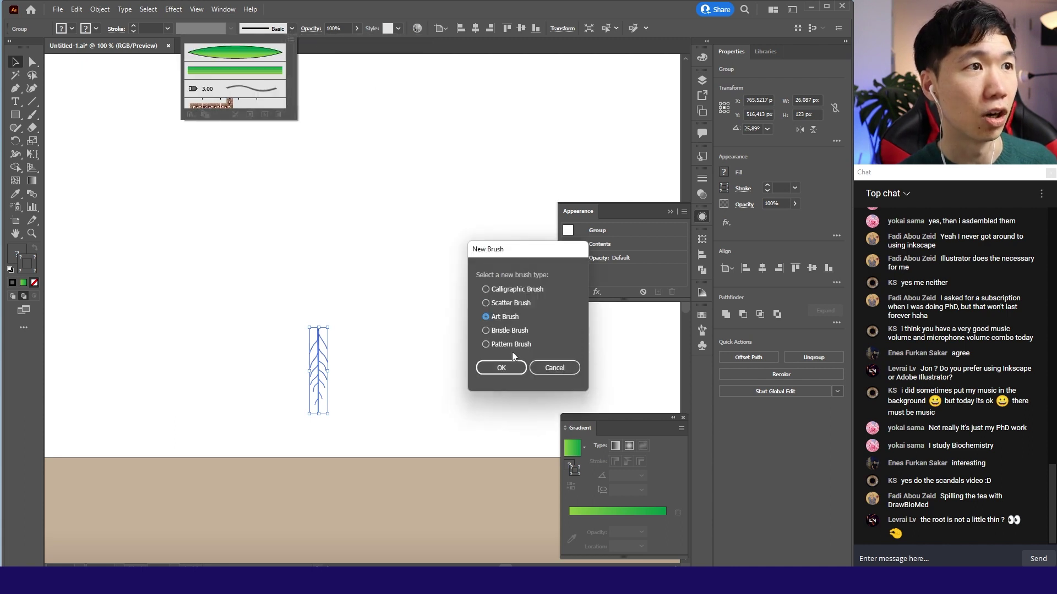
left_click(502, 367)
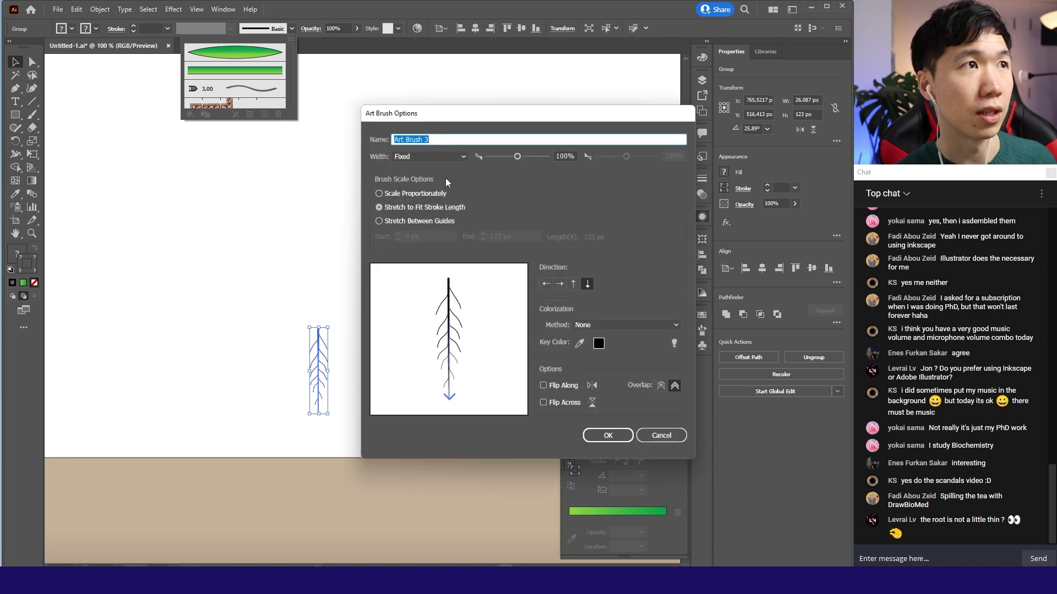
type("Root")
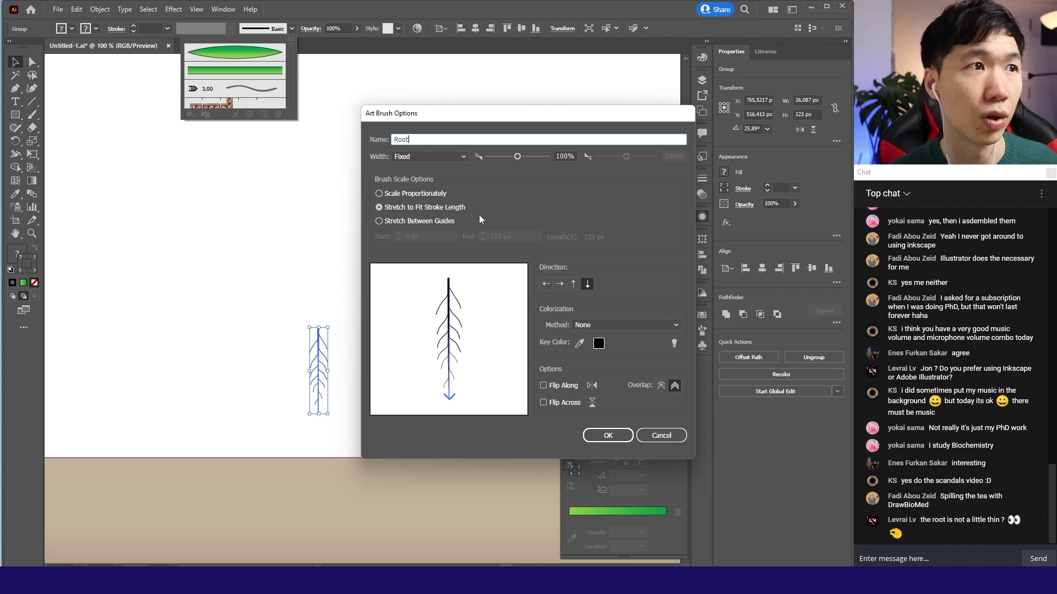
Step: Set the brush's Colorization Method to Tints and confirm the new Root brush
left_click(592, 325)
left_click(603, 349)
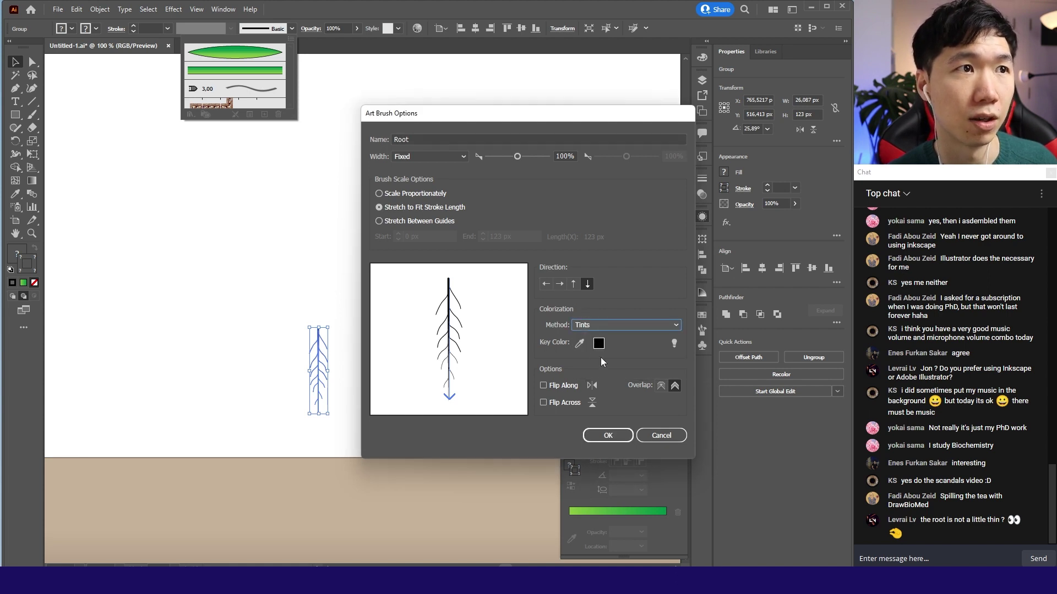
left_click(608, 437)
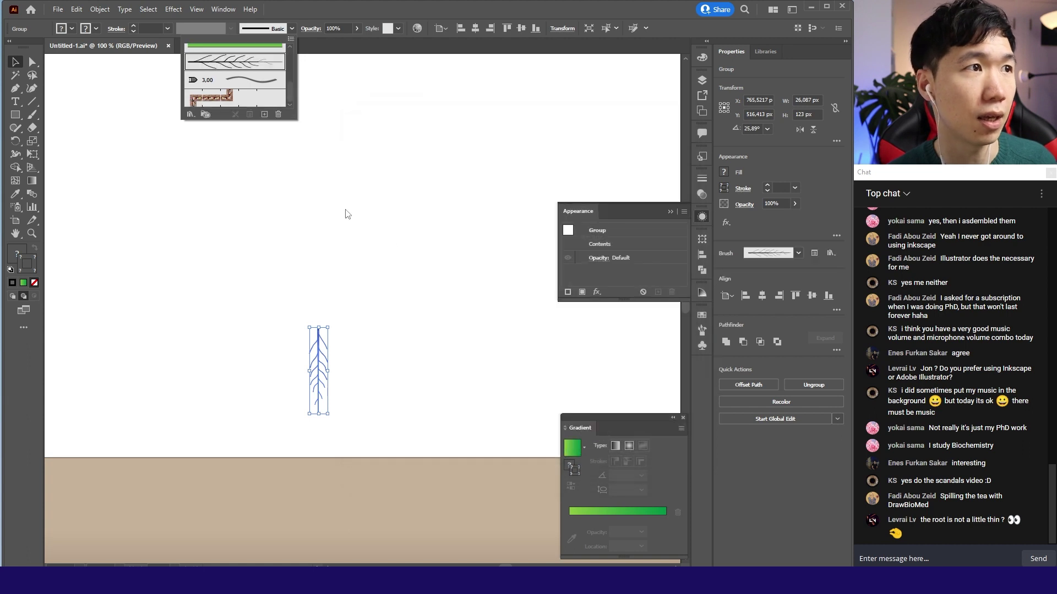
Step: Draw a three-point curved path and apply the Root brush to it
key("p")
left_click(206, 213)
left_click(196, 310)
left_click(220, 366)
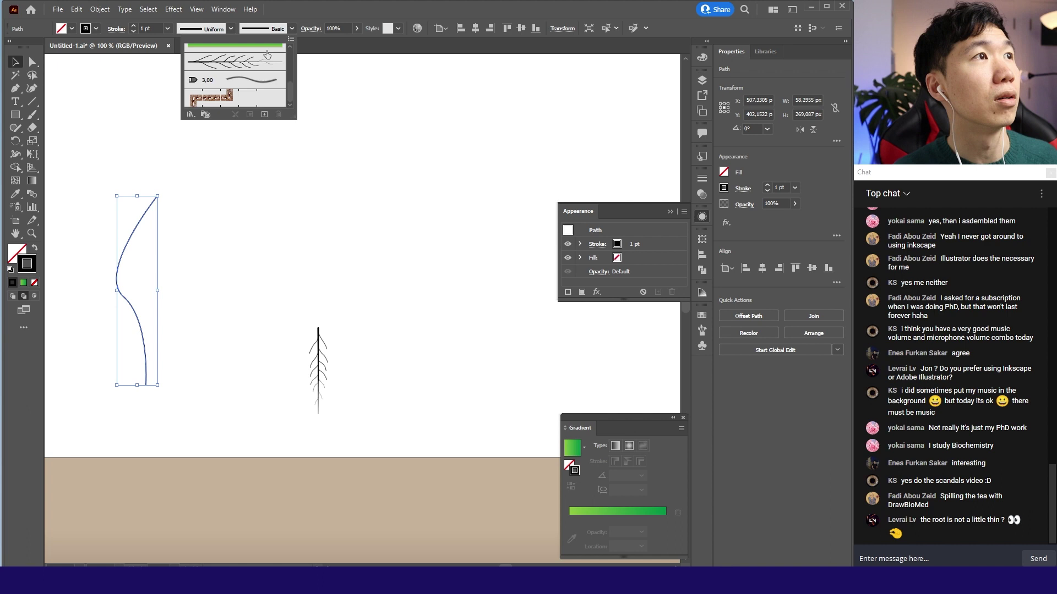
left_click(250, 65)
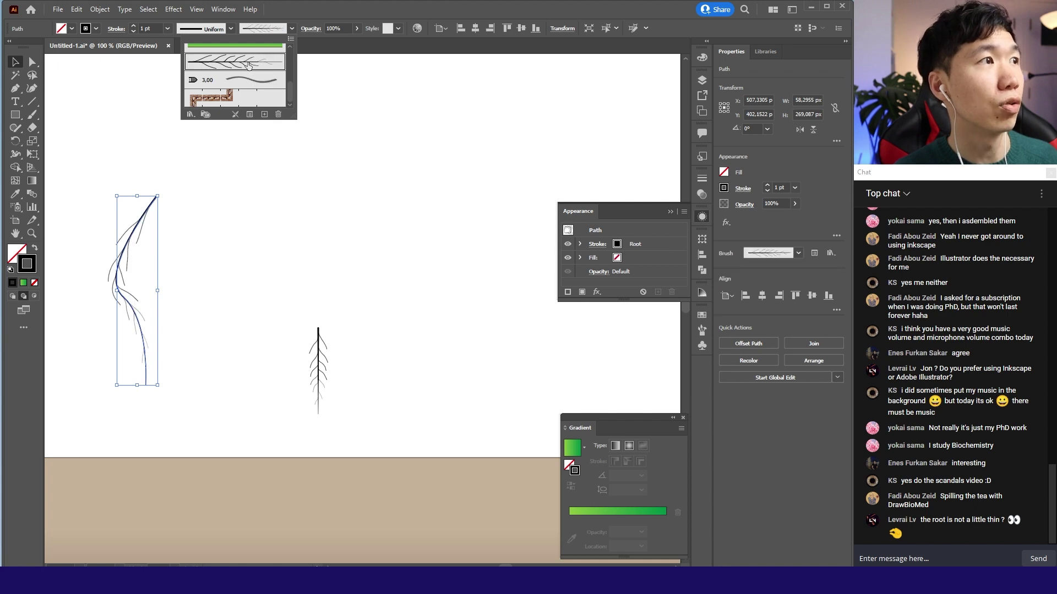
left_click(213, 287)
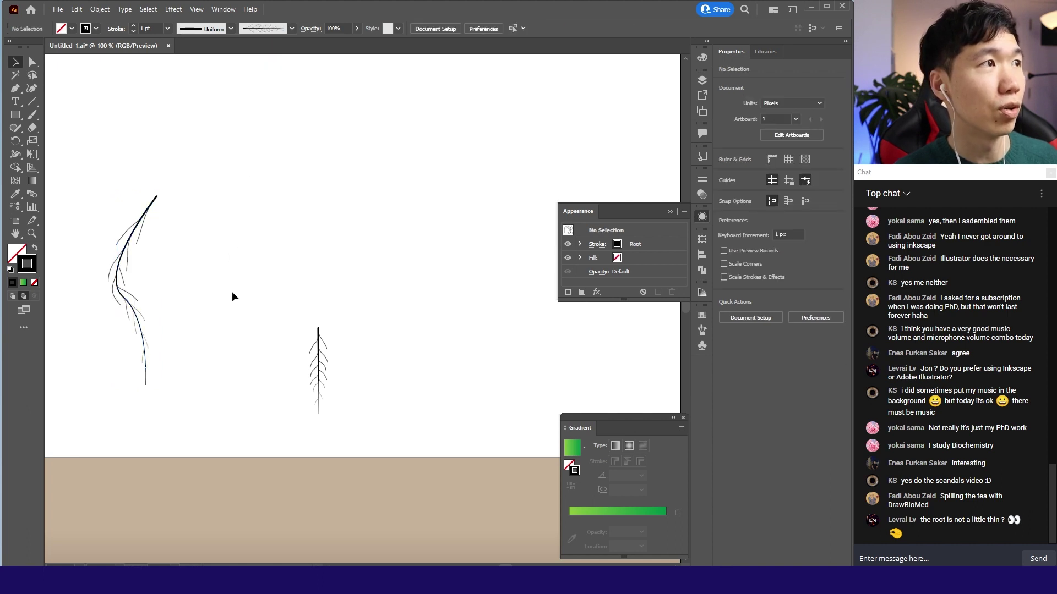
Step: Thicken the brushed root to 4 pt and reshape it by moving an anchor point
left_click(132, 265)
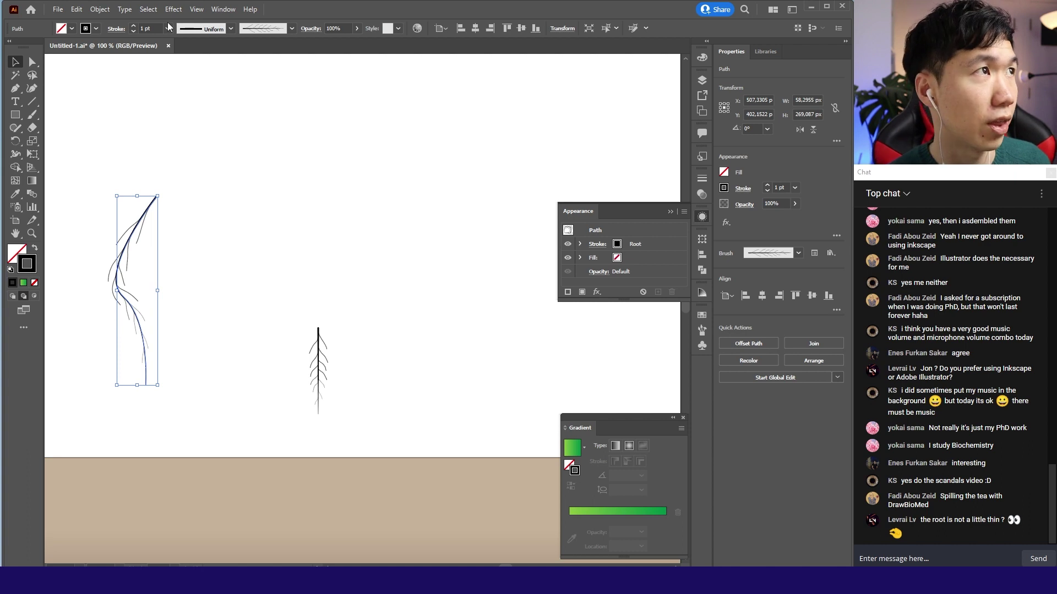
left_click(168, 29)
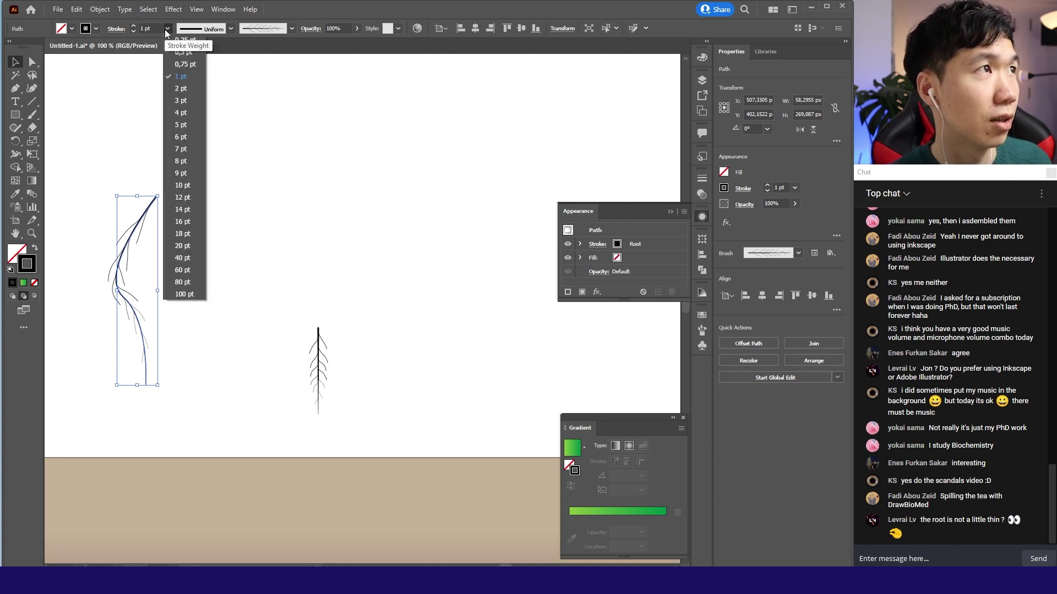
left_click(183, 114)
left_click(210, 140)
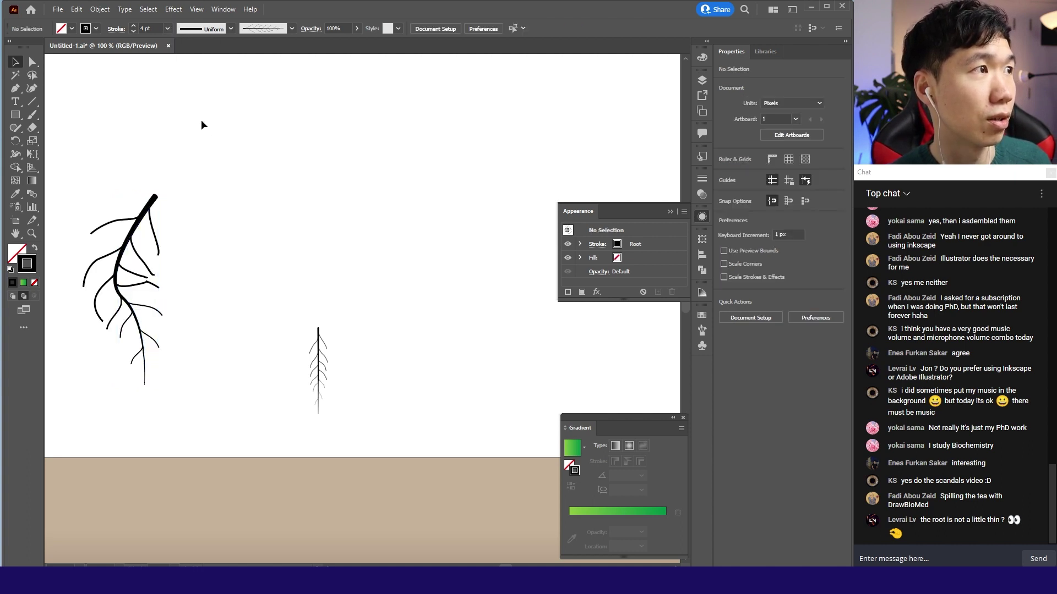
left_click(154, 199)
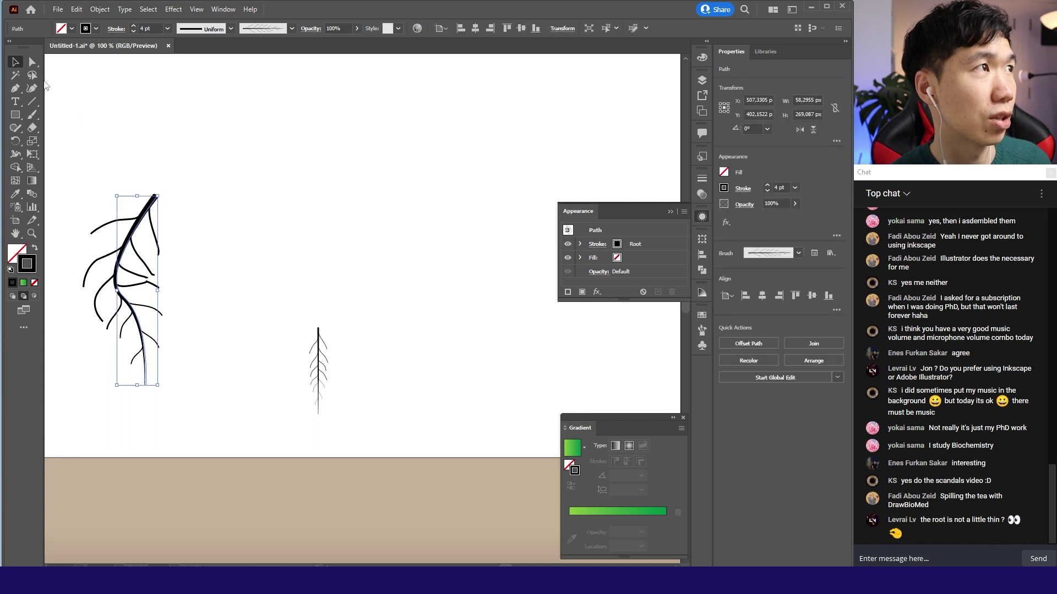
key("a")
mouse_move(126, 299)
left_mouse_down()
mouse_move(131, 324)
mouse_move(154, 342)
mouse_move(145, 354)
left_mouse_up()
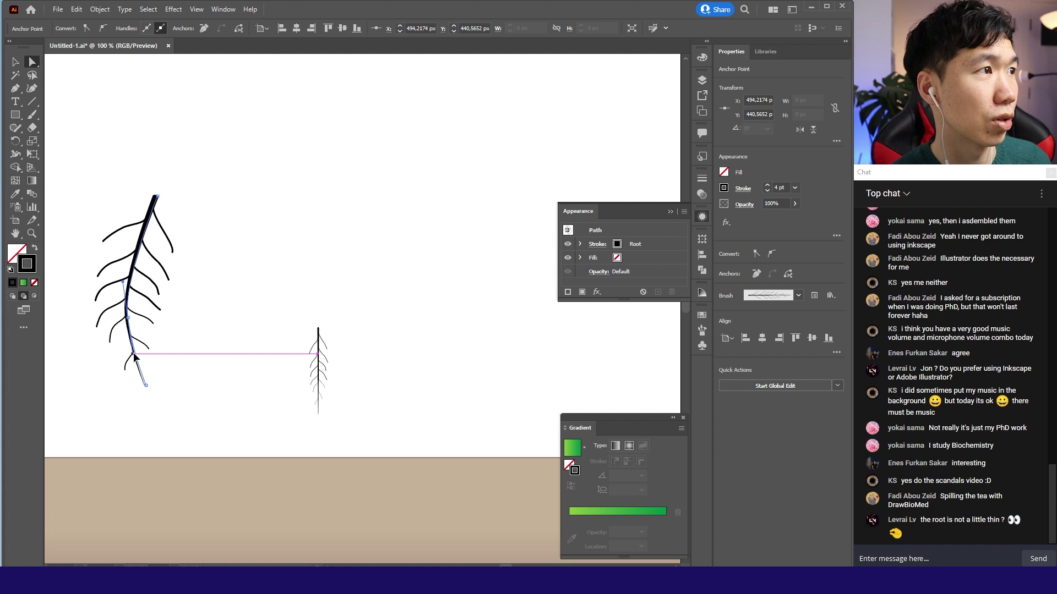
left_click(239, 287)
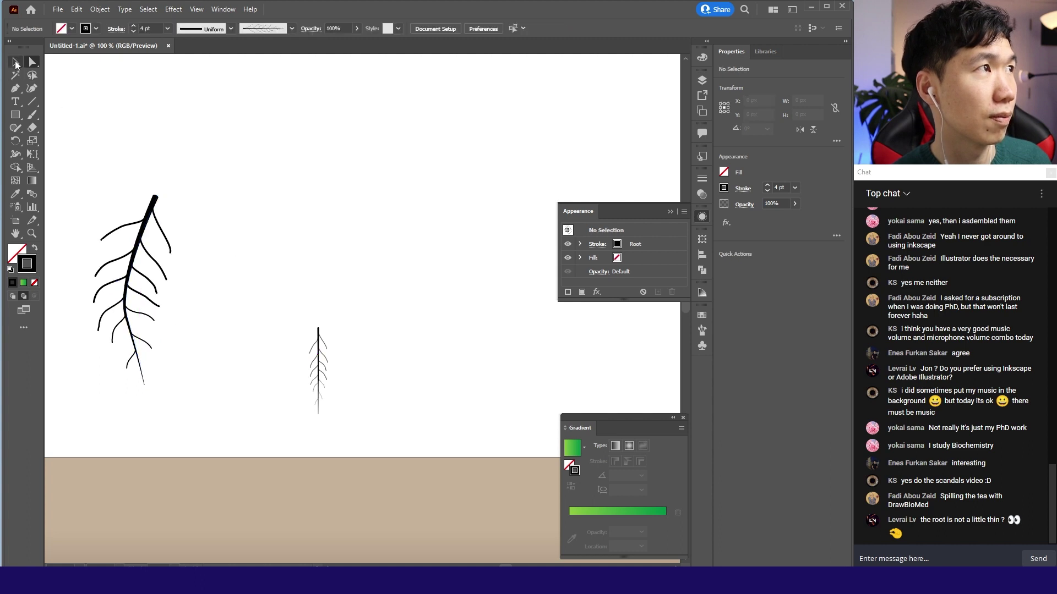
Step: Alt-drag a duplicate root to the right, set its stroke to 1 pt and scale it smaller
left_click(16, 64)
left_click(154, 214)
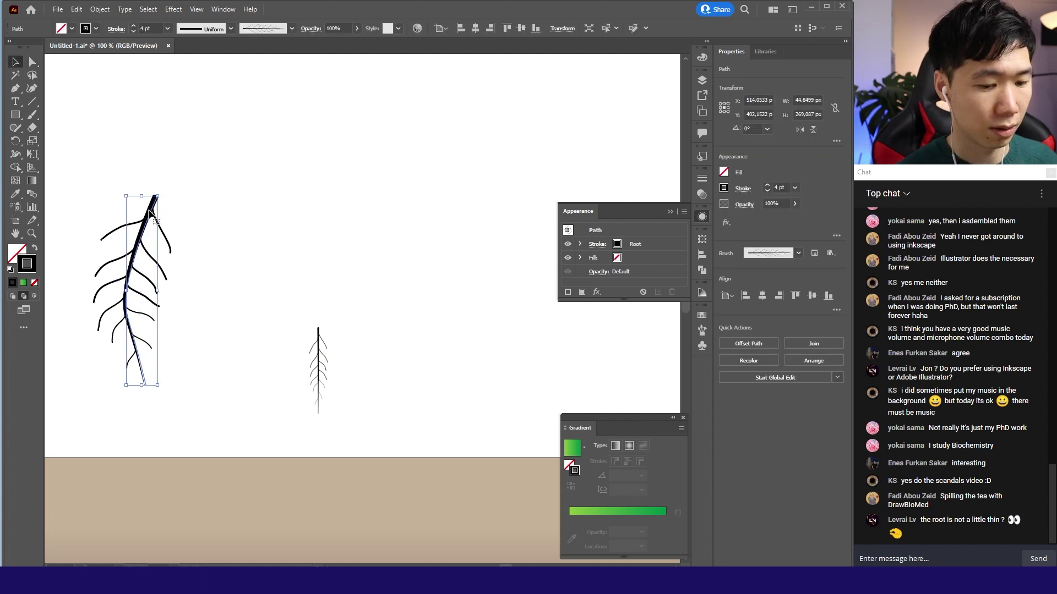
left_click_drag(153, 214, 254, 219, "alt")
left_click(171, 27)
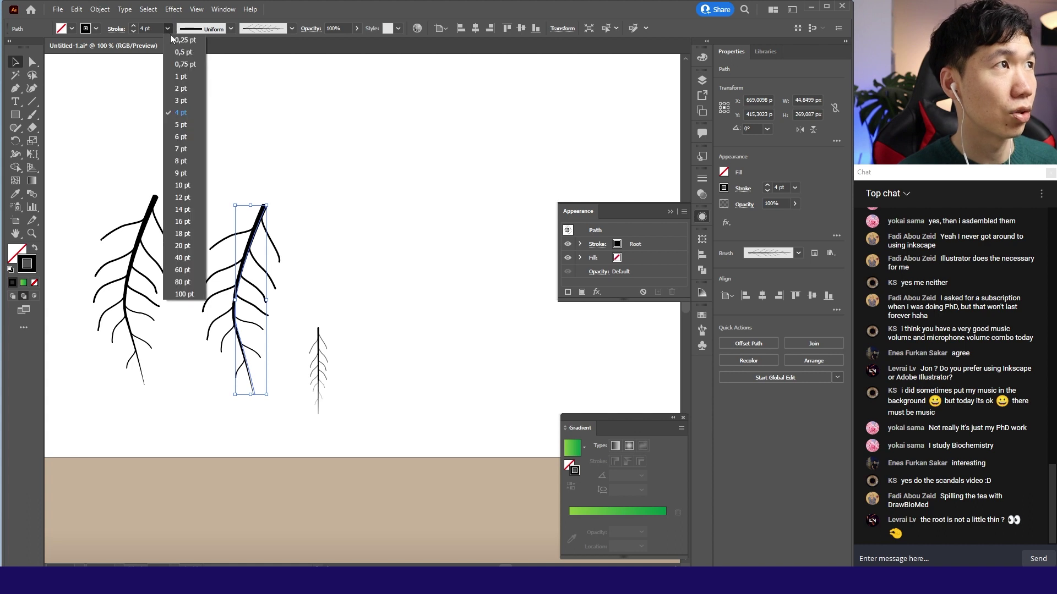
left_click(172, 38)
left_click(297, 141)
left_click(263, 221)
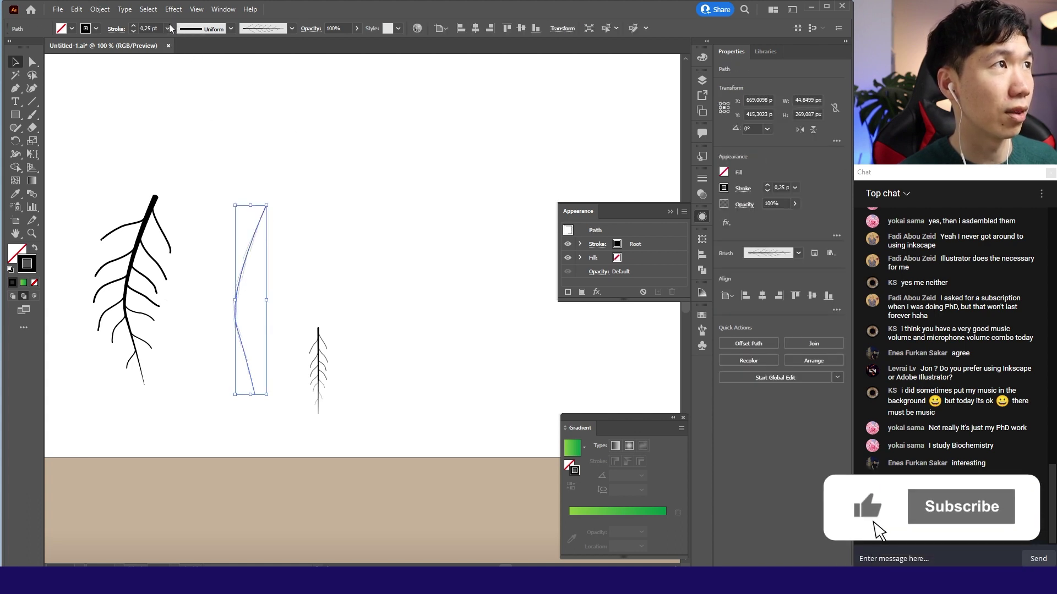
left_click(171, 27)
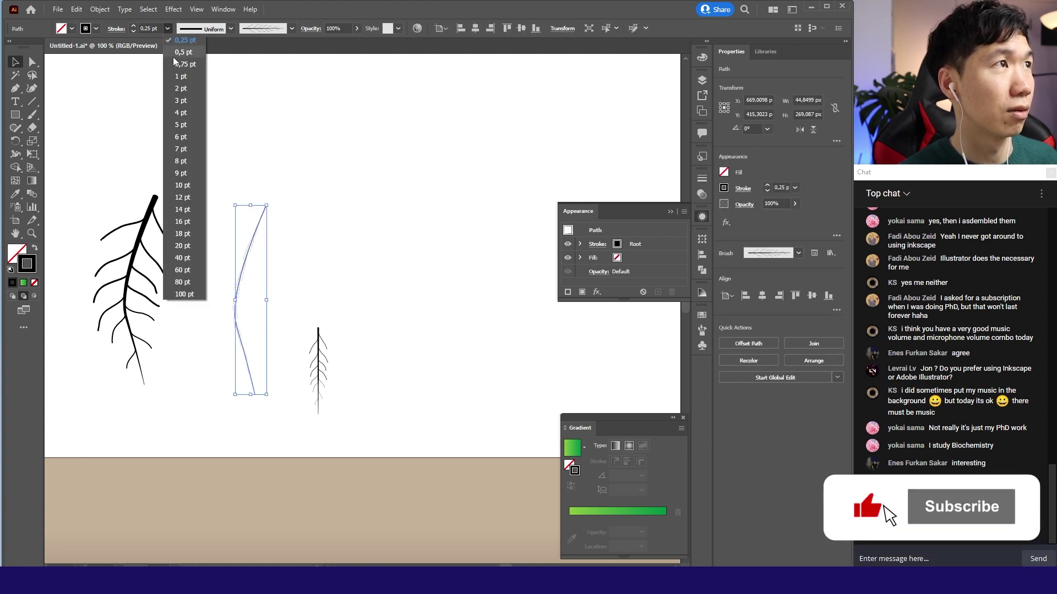
left_click(183, 55)
left_click(167, 29)
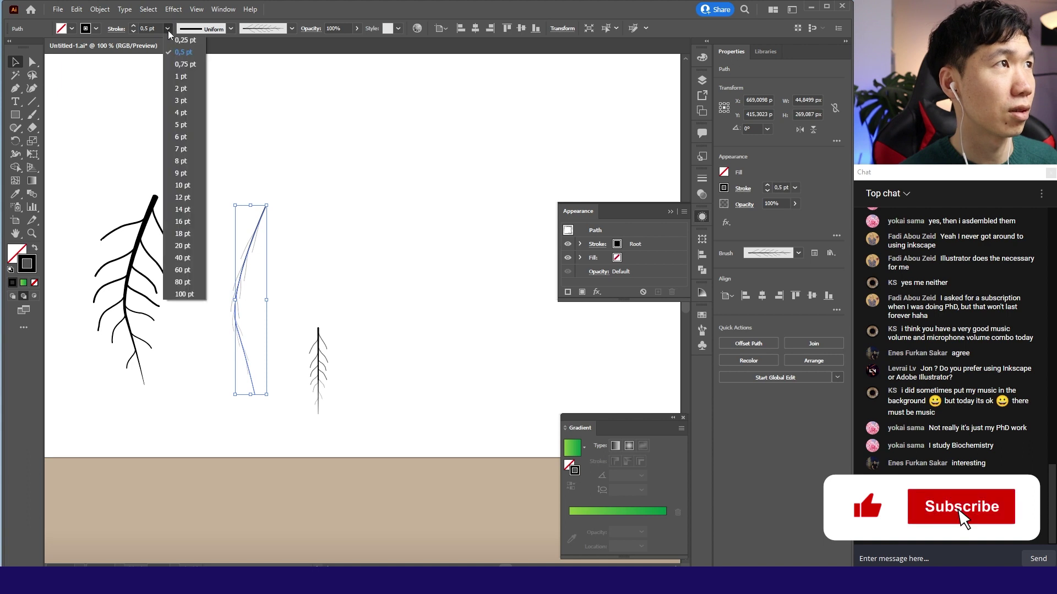
left_click(181, 76)
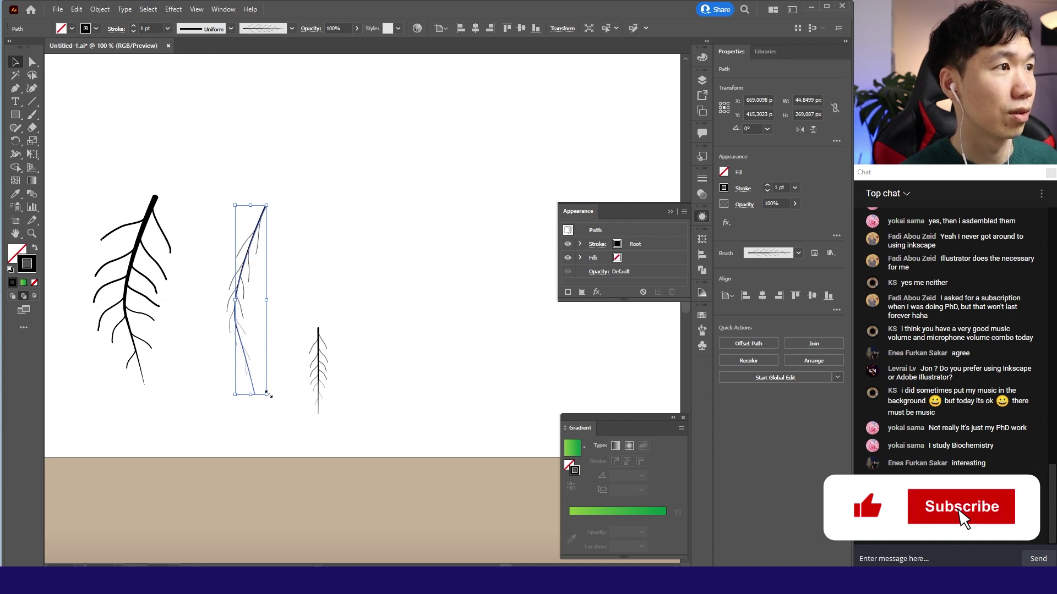
left_click_drag(270, 395, 252, 345)
Step: Colour the thin root teal from the Swatches panel
key("ctrl+minus")
left_click(276, 307)
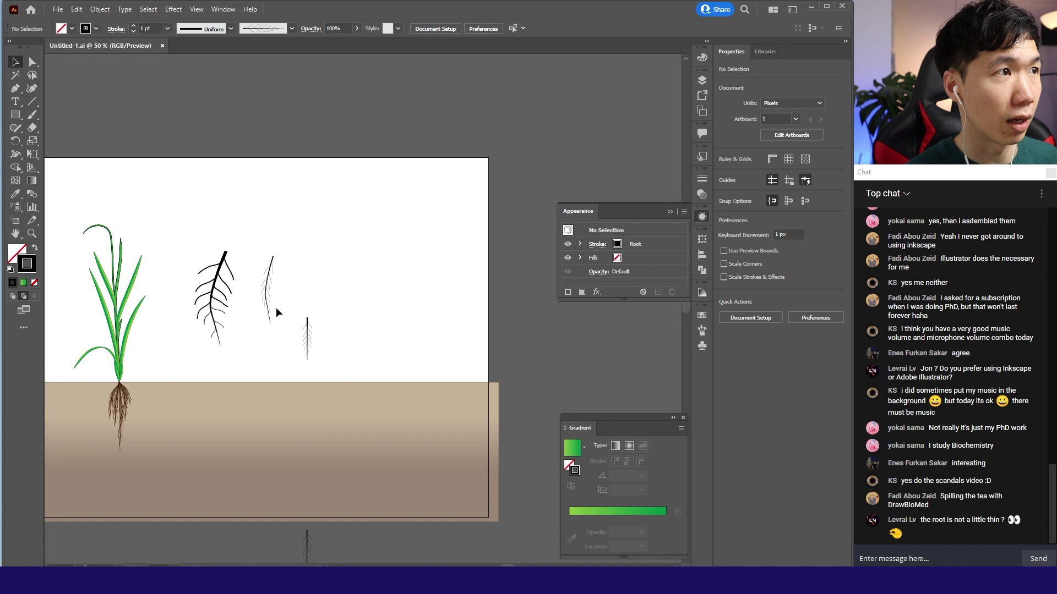
key("ctrl+plus")
key("ctrl+plus")
key("ctrl+plus")
left_click(262, 280)
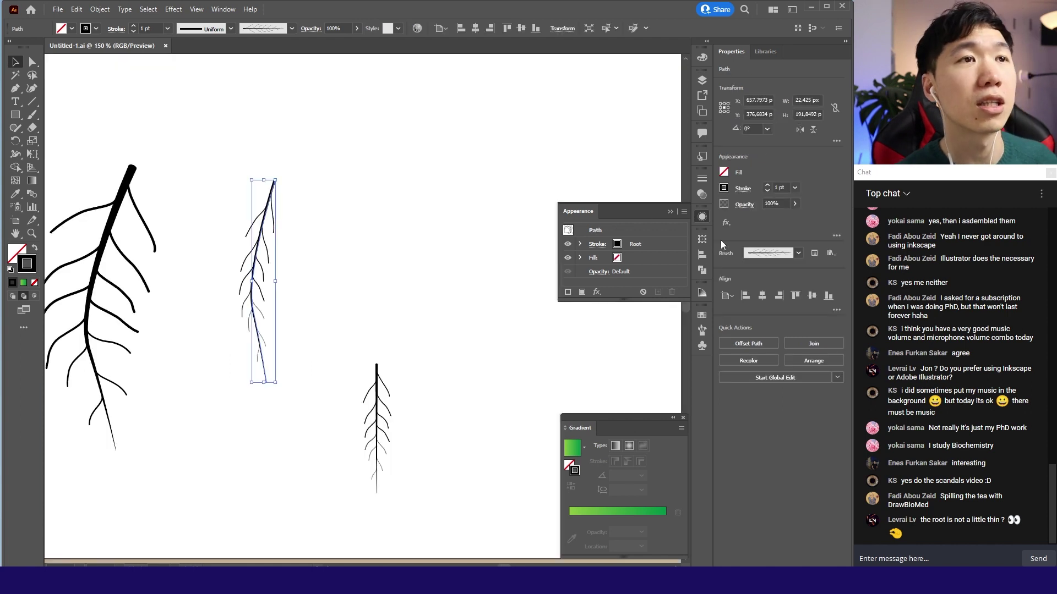
left_click(702, 313)
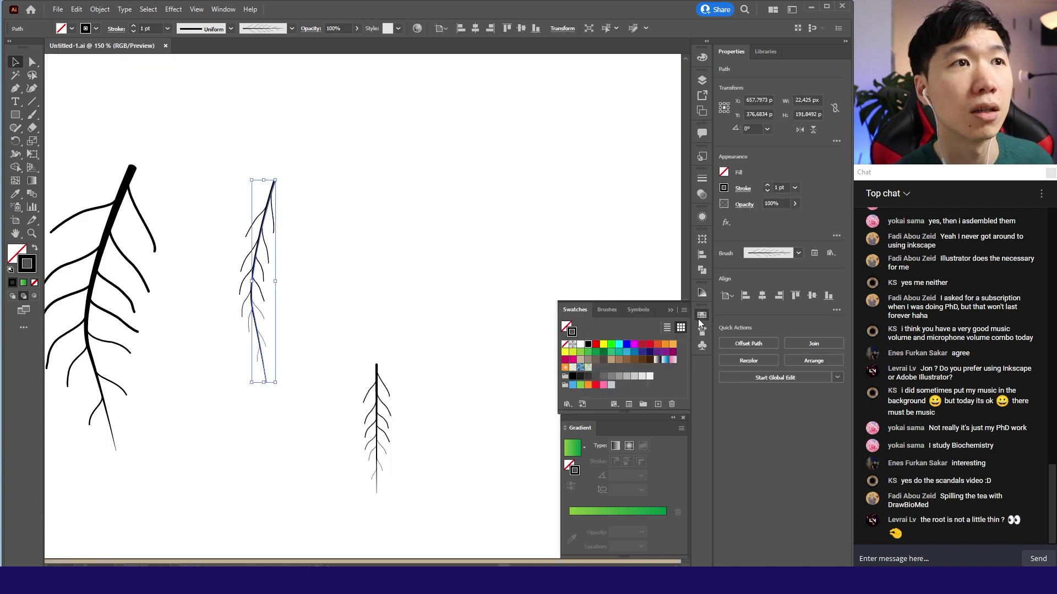
left_click(605, 360)
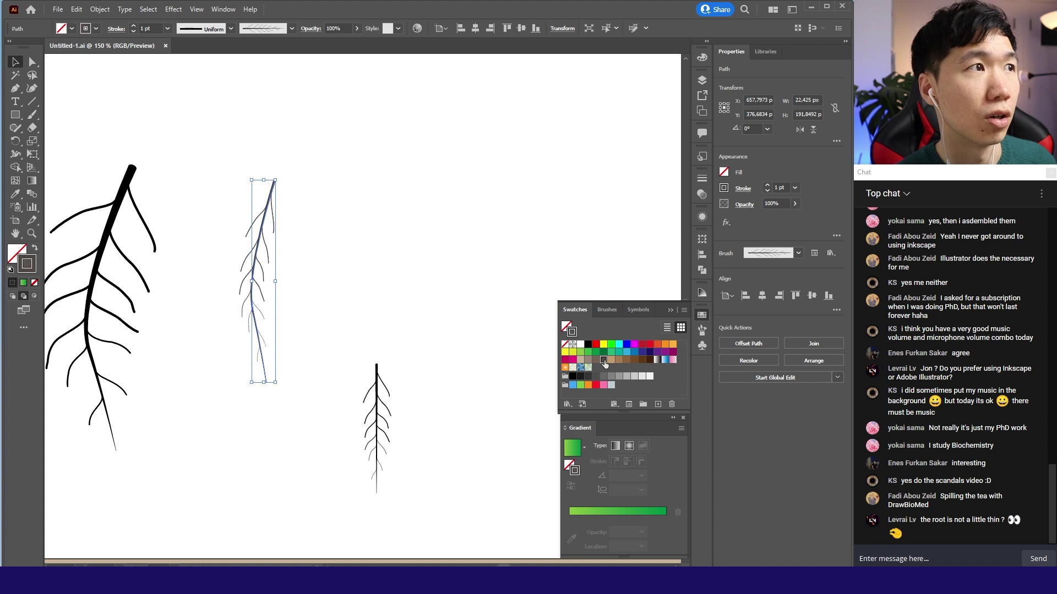
left_click(611, 355)
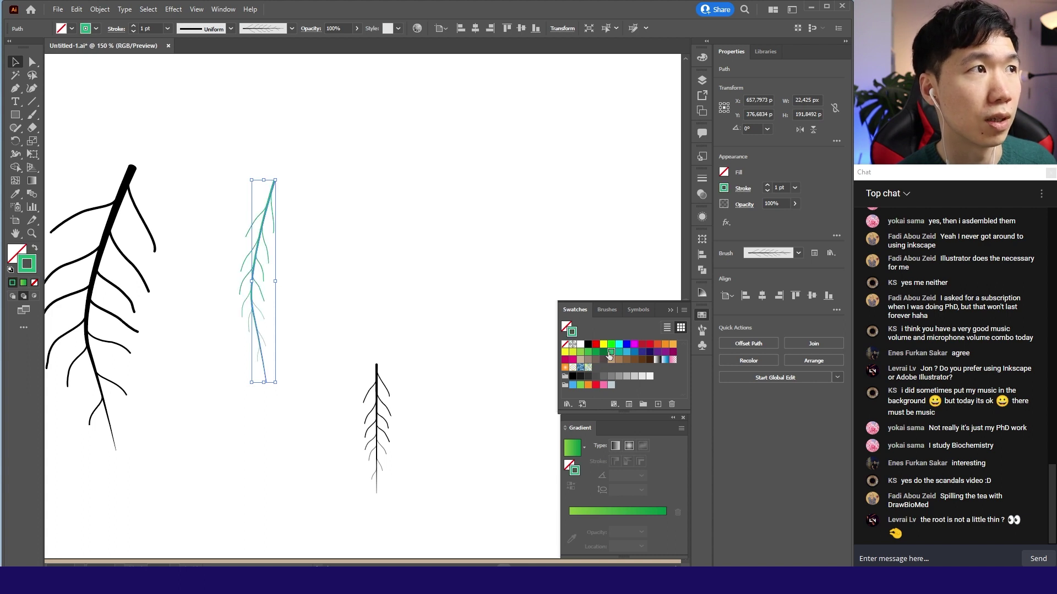
left_click(484, 237)
Step: Alt-drag two more copies of the root to the right, colouring the set blue, green and red
left_click(263, 239)
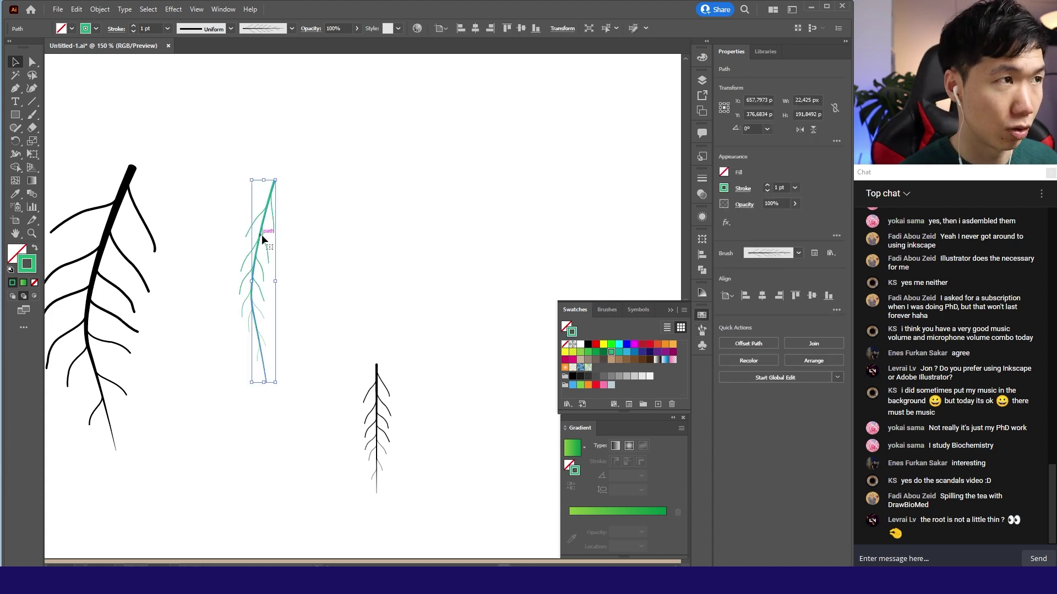
left_click_drag(263, 239, 307, 240)
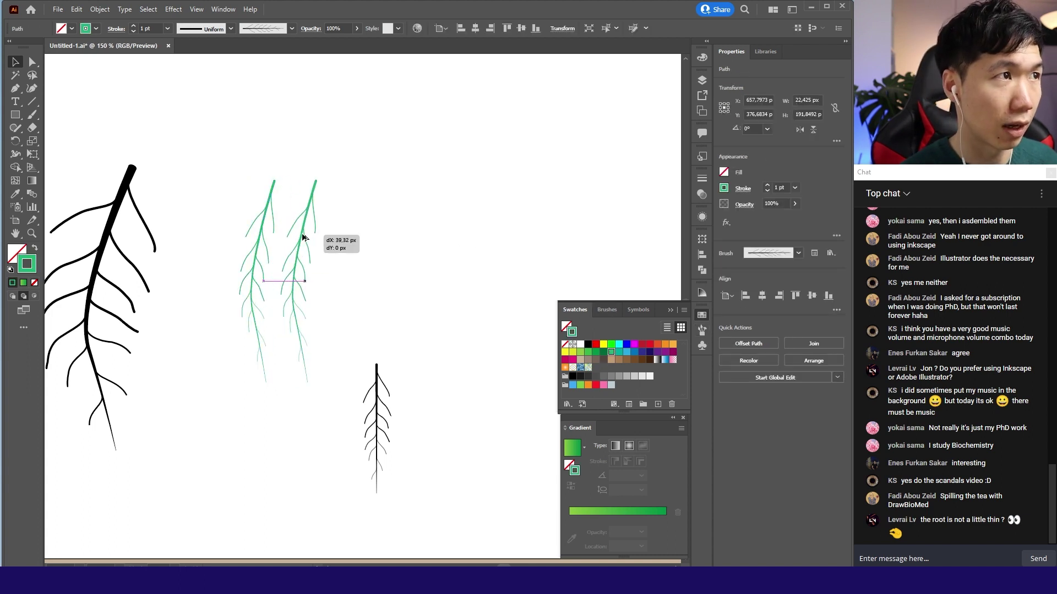
left_click(632, 353)
left_click_drag(308, 240, 364, 239, "alt")
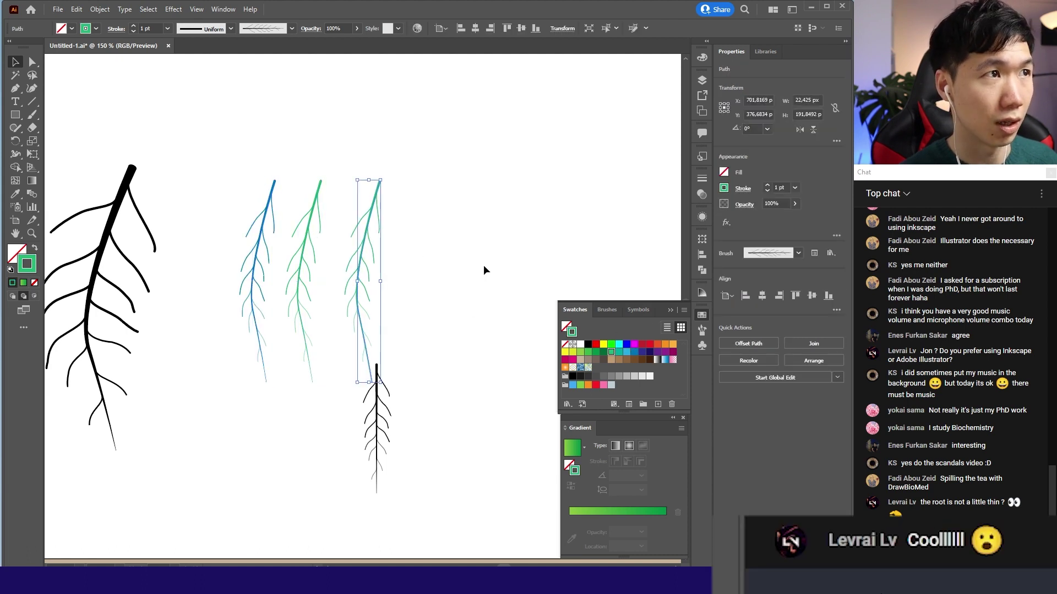
left_click(642, 345)
key("ctrl+0")
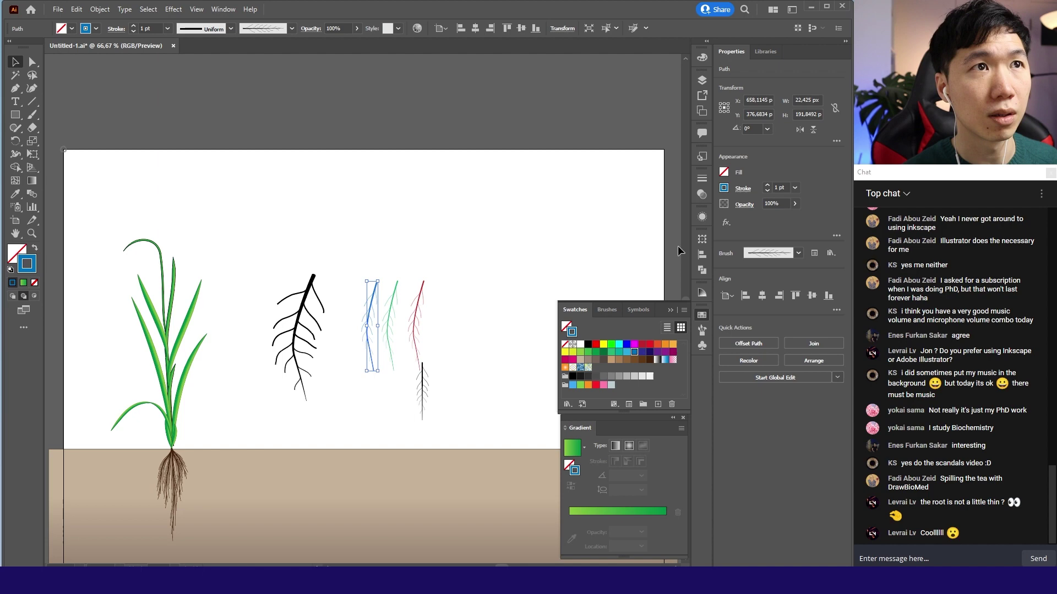
Step: Show the Layers panel, add a new layer and name it Rice plant above Background
left_click(223, 9)
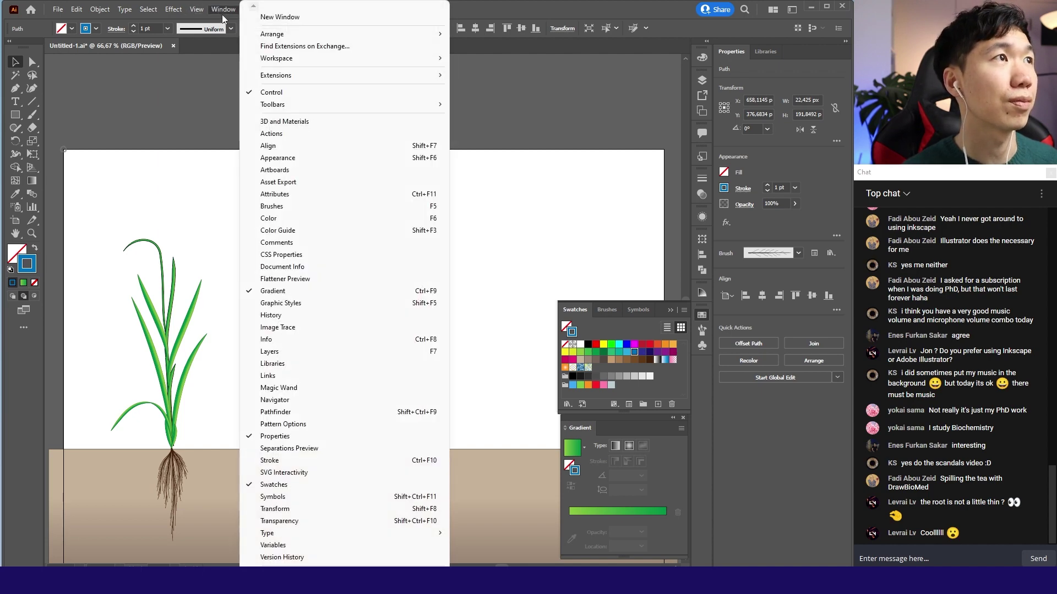
left_click(292, 351)
left_click(658, 179)
type("Rice plant")
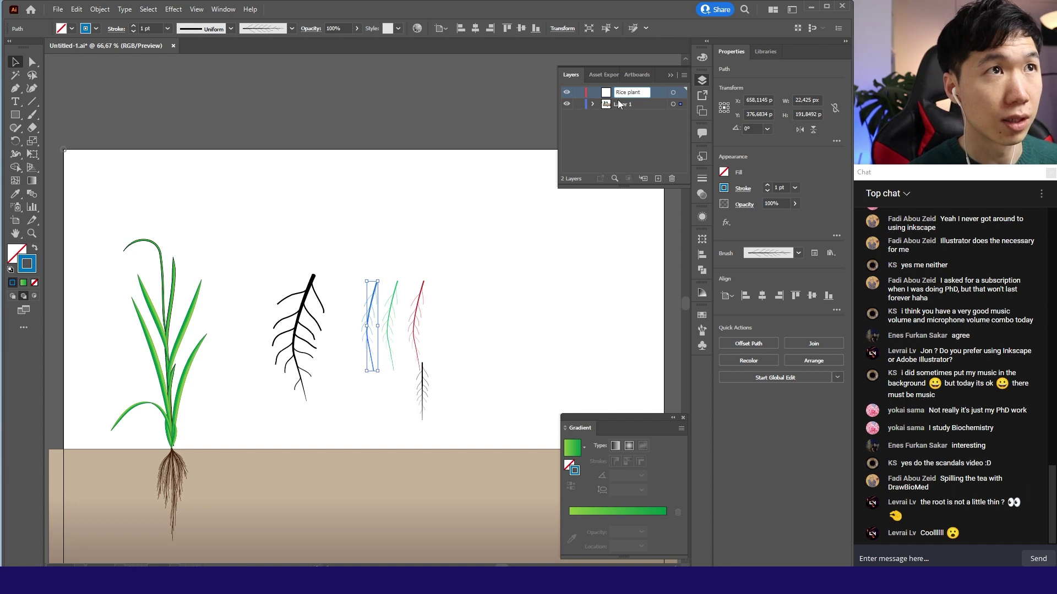
left_click(620, 106)
type("Background")
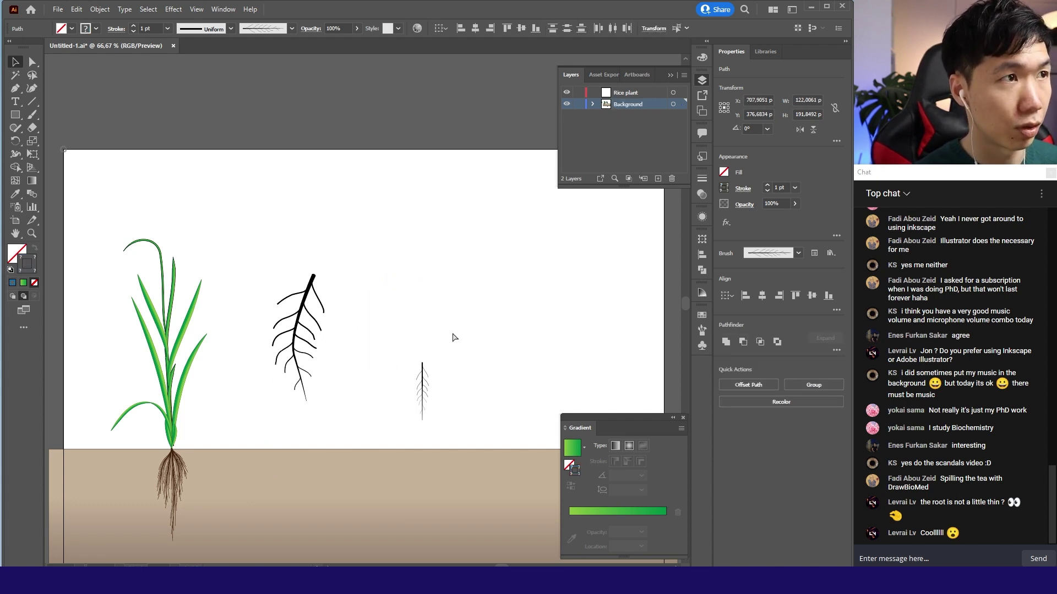
Step: Undo an accidental delete of the roots and scale the spare root to a slimmer size
key("Delete")
key("ctrl+z")
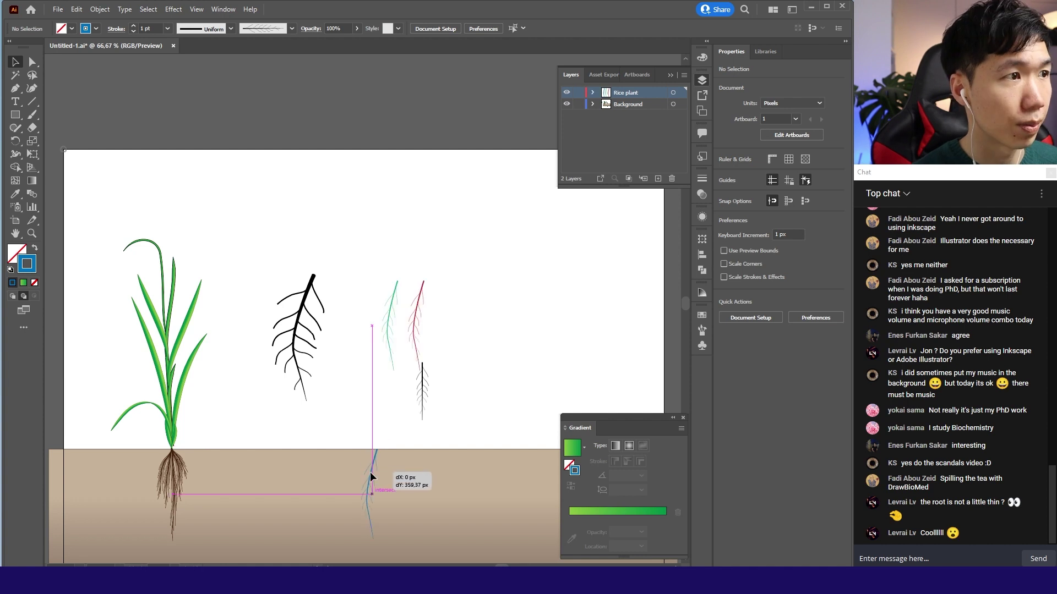
scroll(370, 472, "down", 1)
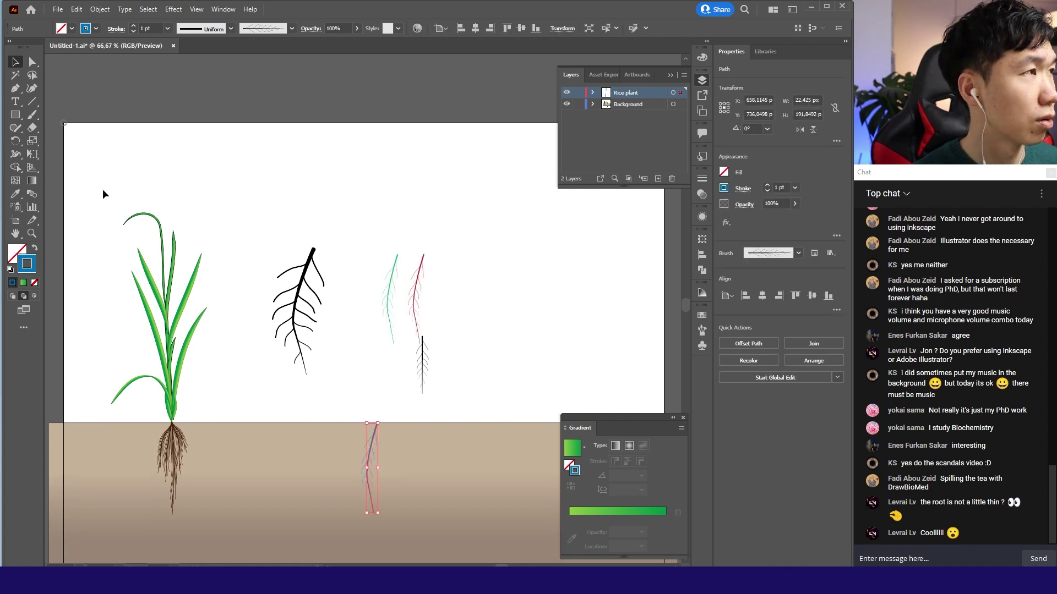
left_click(702, 314)
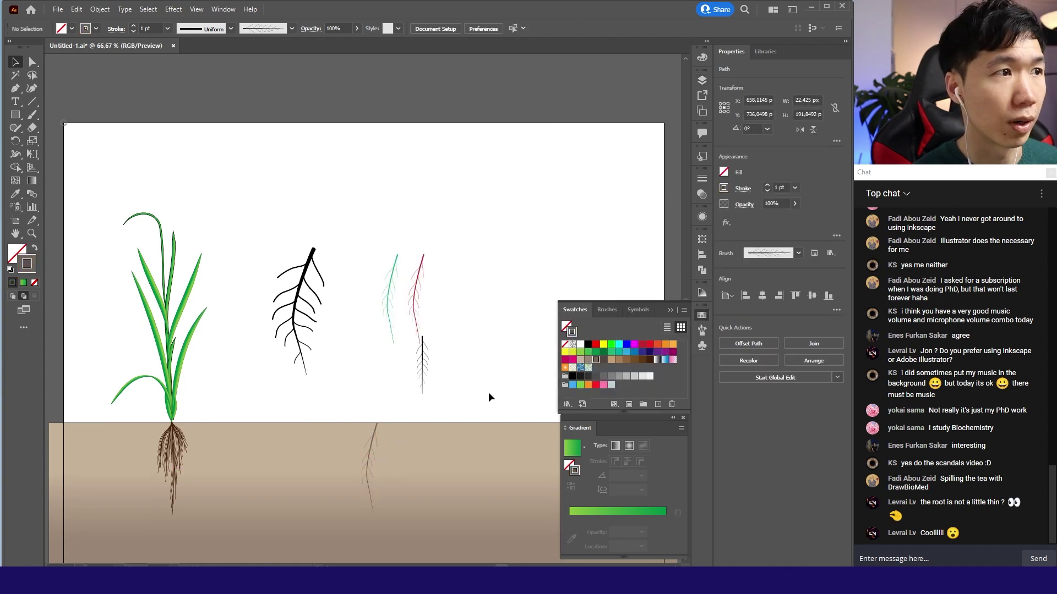
scroll(372, 462, "up", 2)
mouse_move(278, 347)
left_mouse_down()
mouse_move(288, 329)
mouse_move(315, 322)
mouse_move(301, 299)
left_mouse_up()
scroll(314, 322, "up", 2)
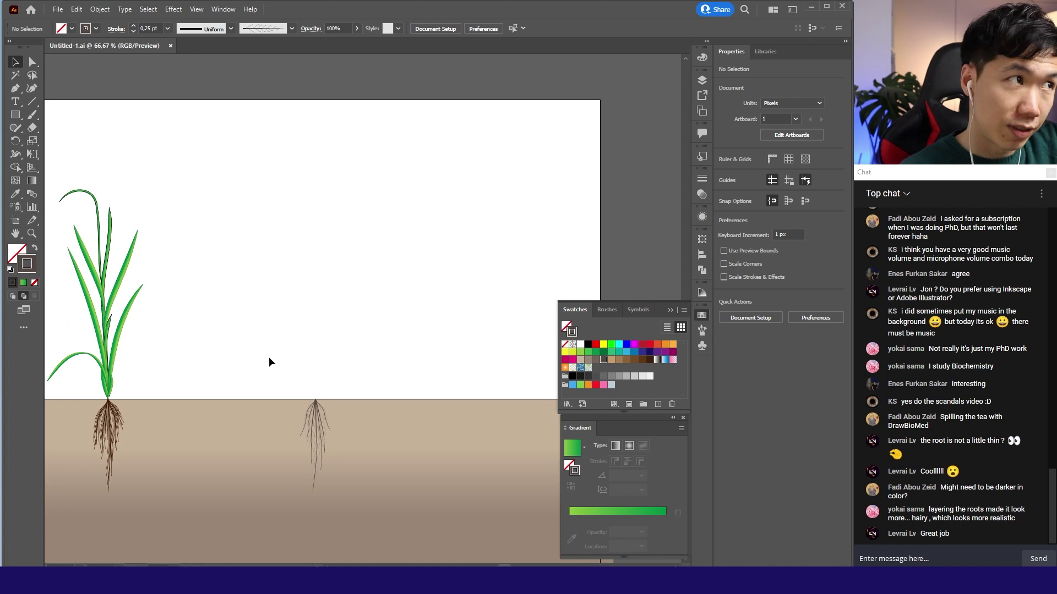
Step: Give the tall rectangle a 0.5 pt outline, a linear gradient fill and half its width
left_click(377, 332)
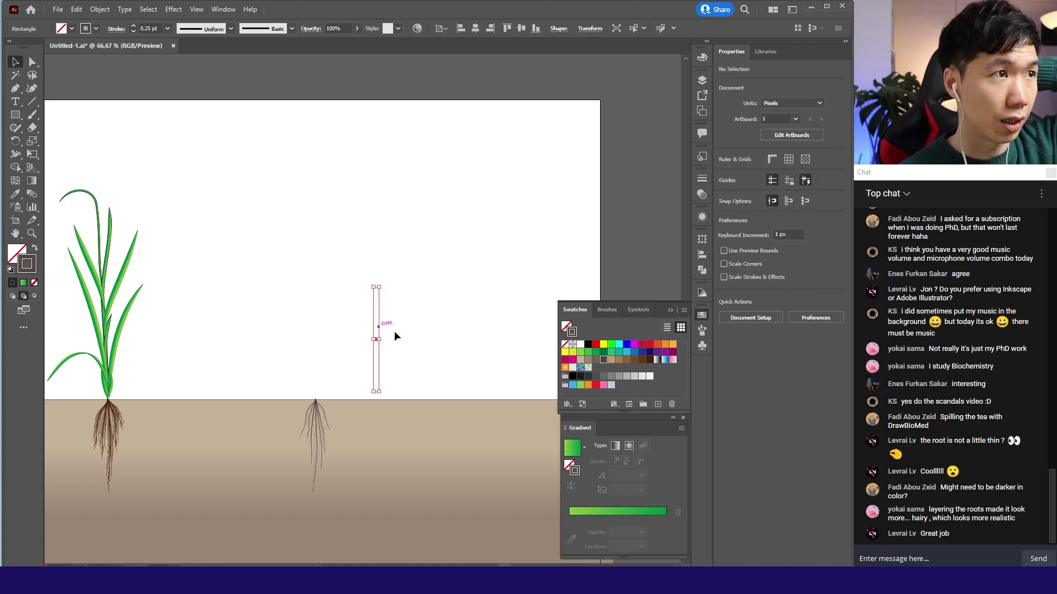
scroll(394, 310, "up", 3)
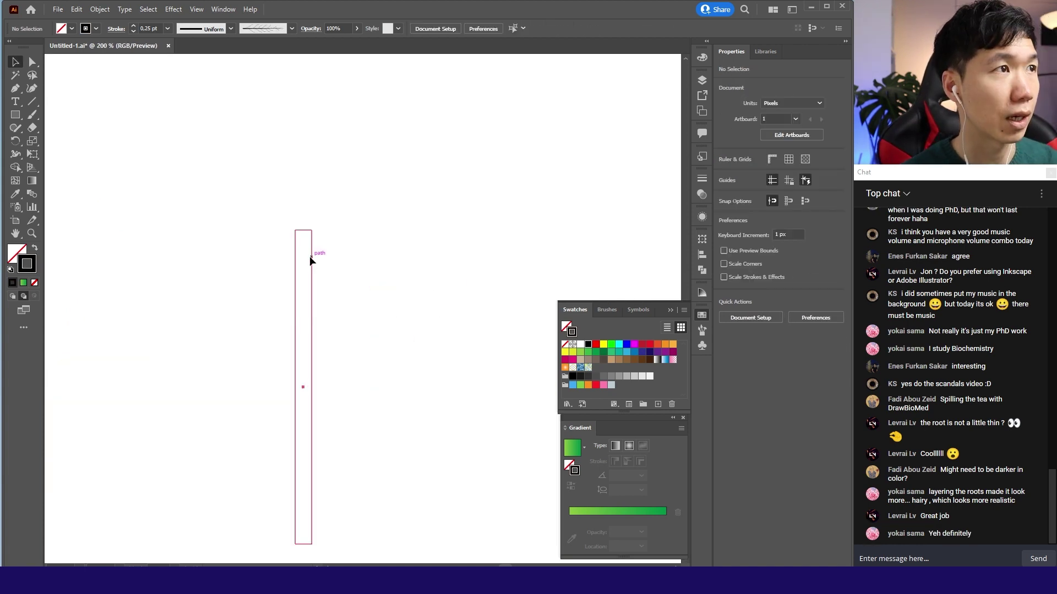
left_click(166, 30)
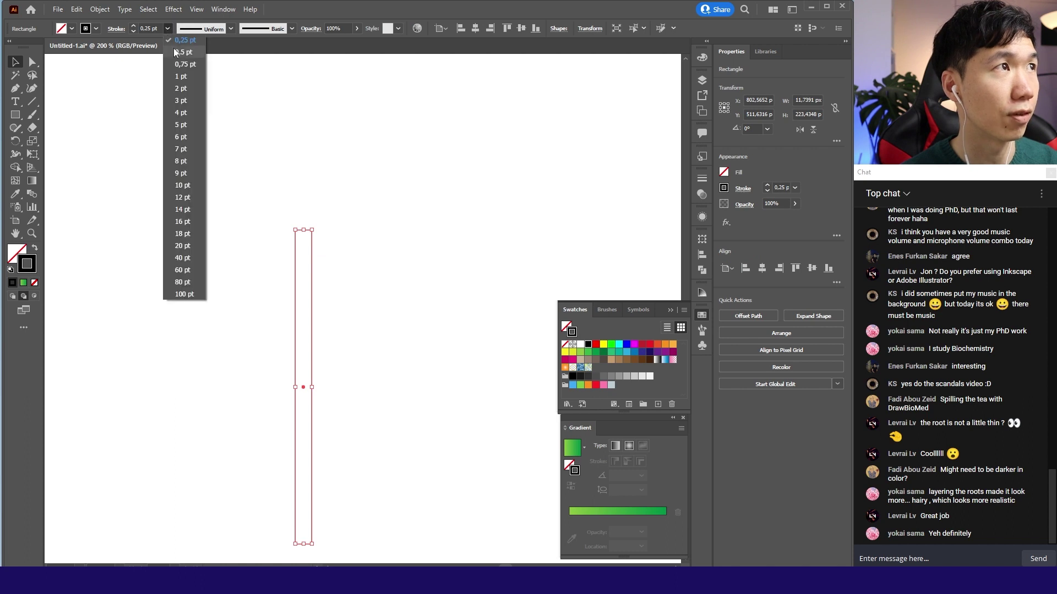
left_click(183, 52)
left_click(617, 444)
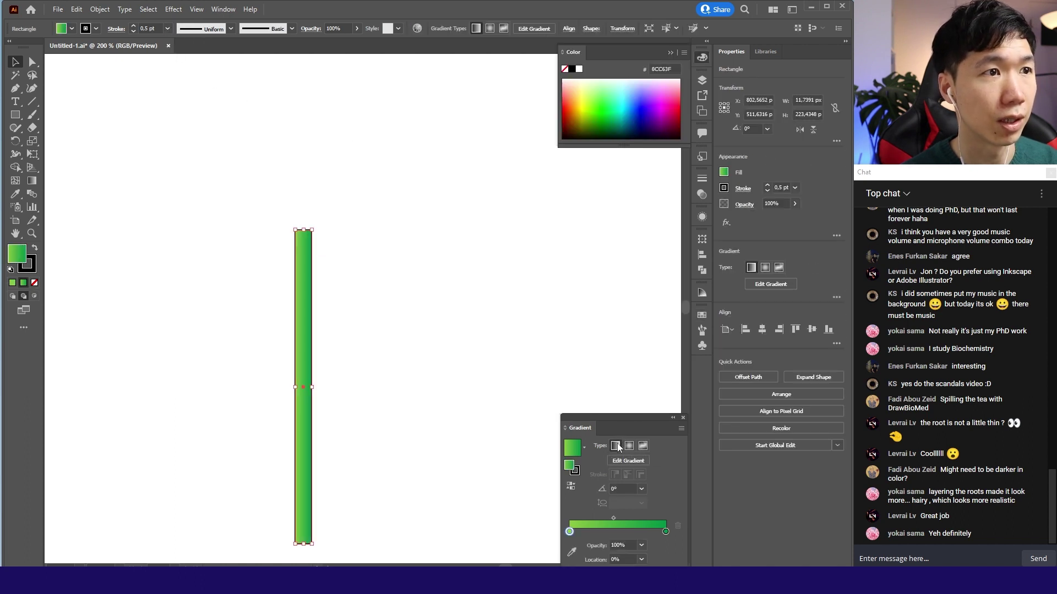
scroll(388, 429, "down", 2)
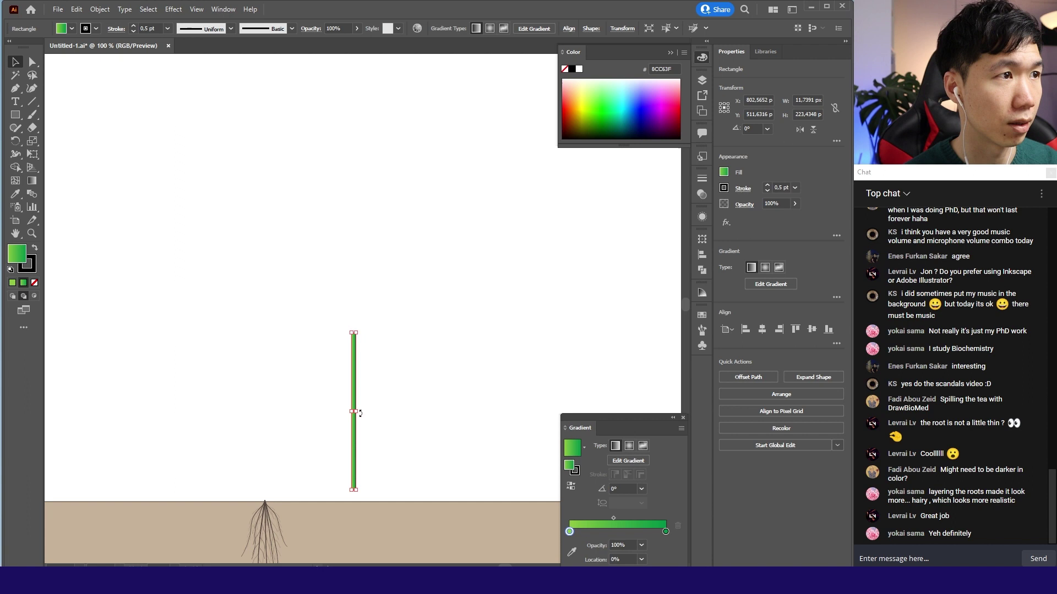
left_click_drag(363, 413, 360, 413)
scroll(360, 413, "up", 3)
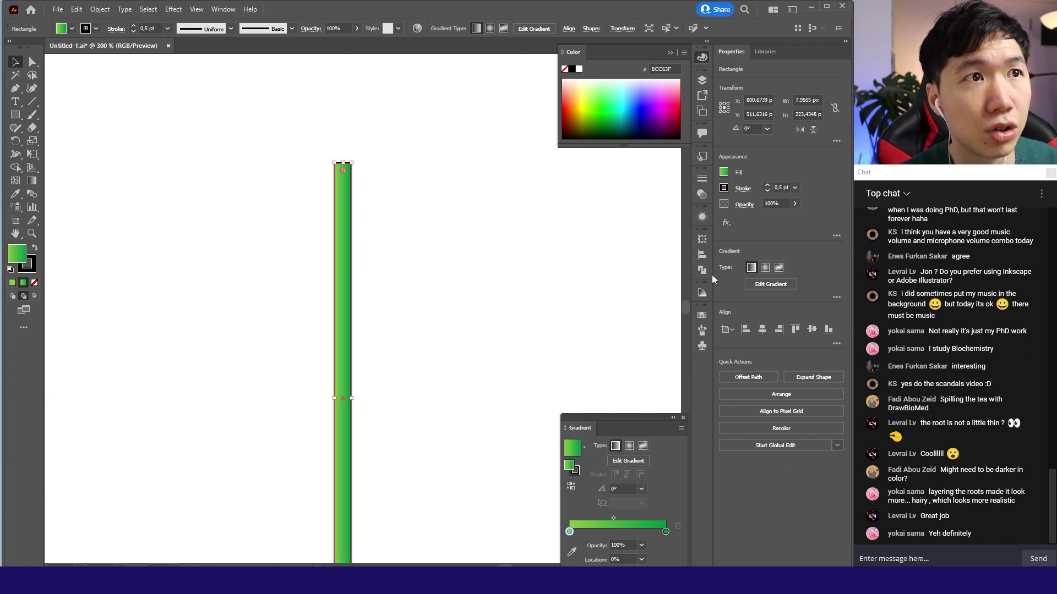
Step: Apply a gradient swatch and turn both gradient stops green
left_click(702, 312)
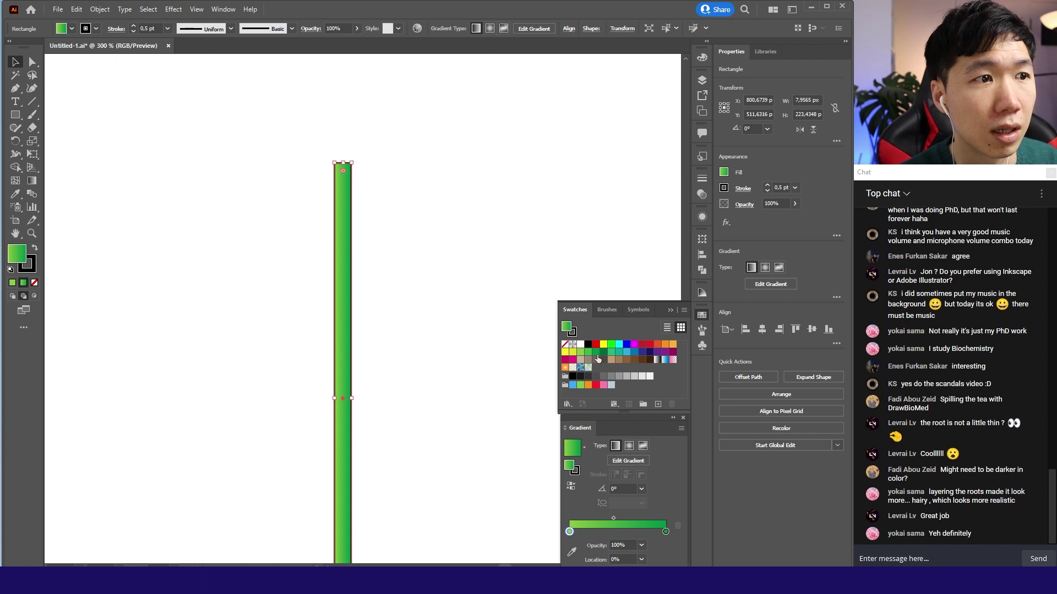
left_click(587, 381)
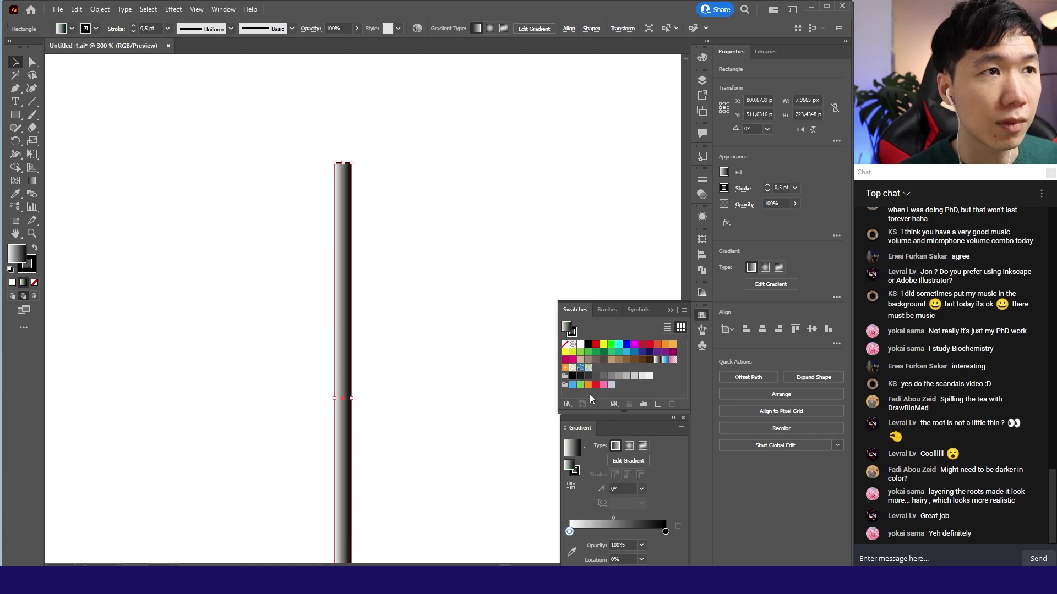
left_click(666, 533, "alt")
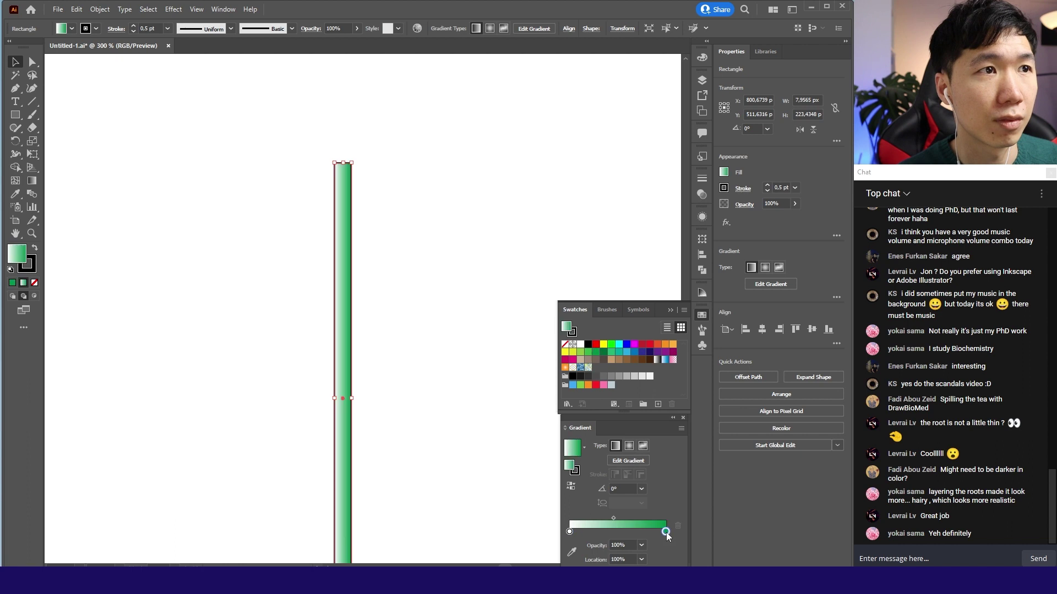
left_click(569, 529, "alt")
left_click(420, 413)
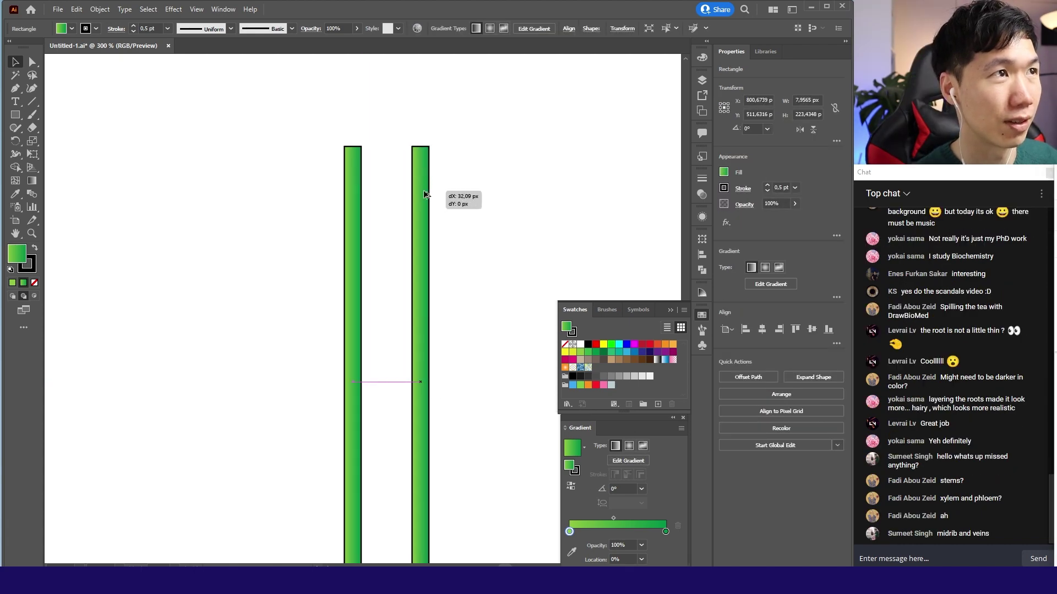
Step: Alt-drag a duplicate bar, then Expand the left bar's fill only into separate green strips
left_click_drag(397, 194, 423, 194)
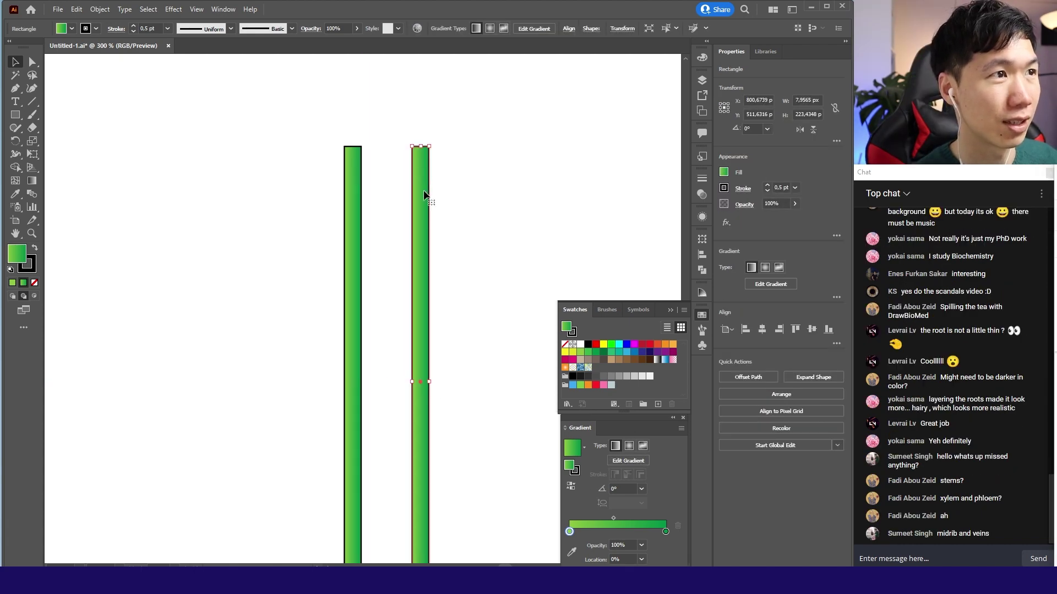
scroll(423, 194, "down", 4)
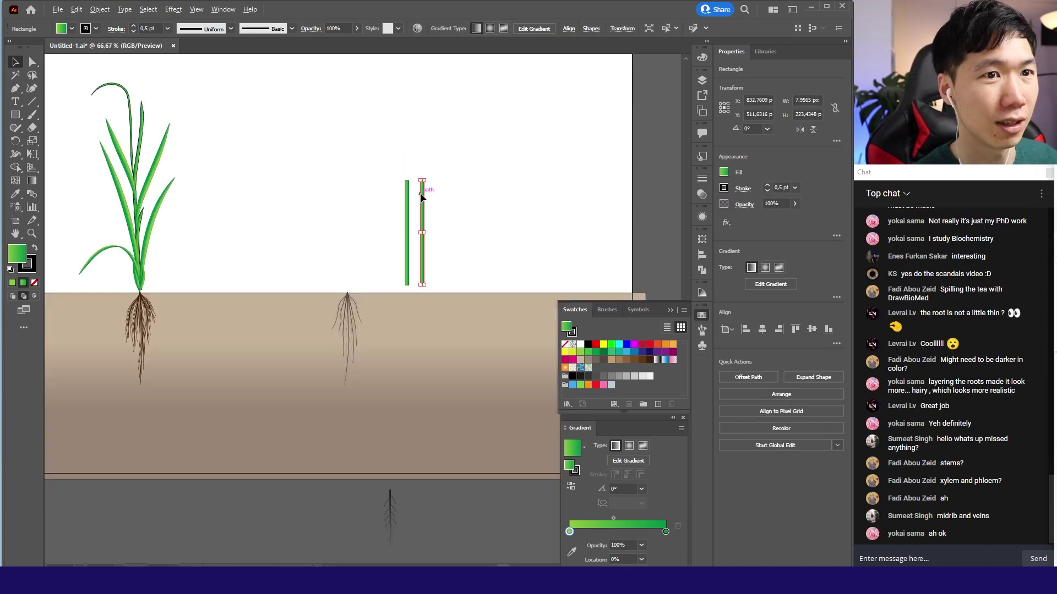
scroll(422, 195, "up", 4)
scroll(406, 110, "up", 2)
left_click(378, 211)
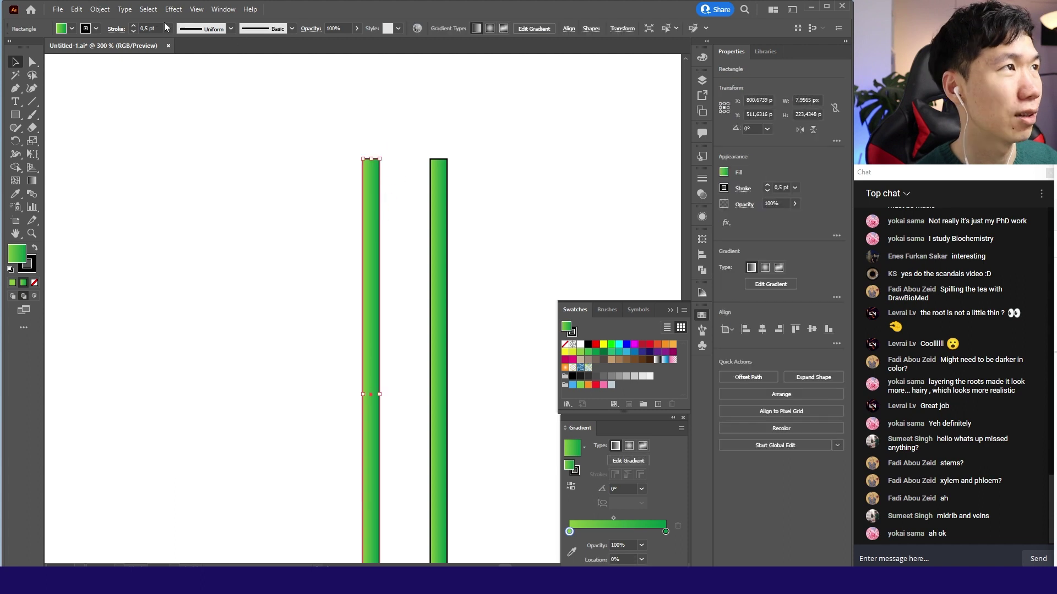
left_click(99, 8)
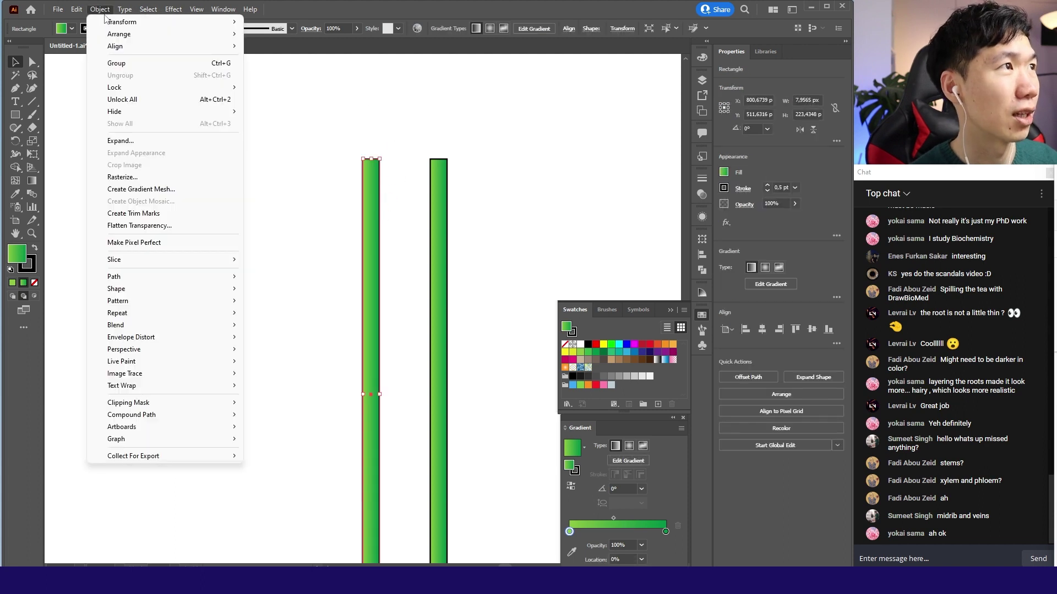
left_click(137, 142)
left_click(500, 264)
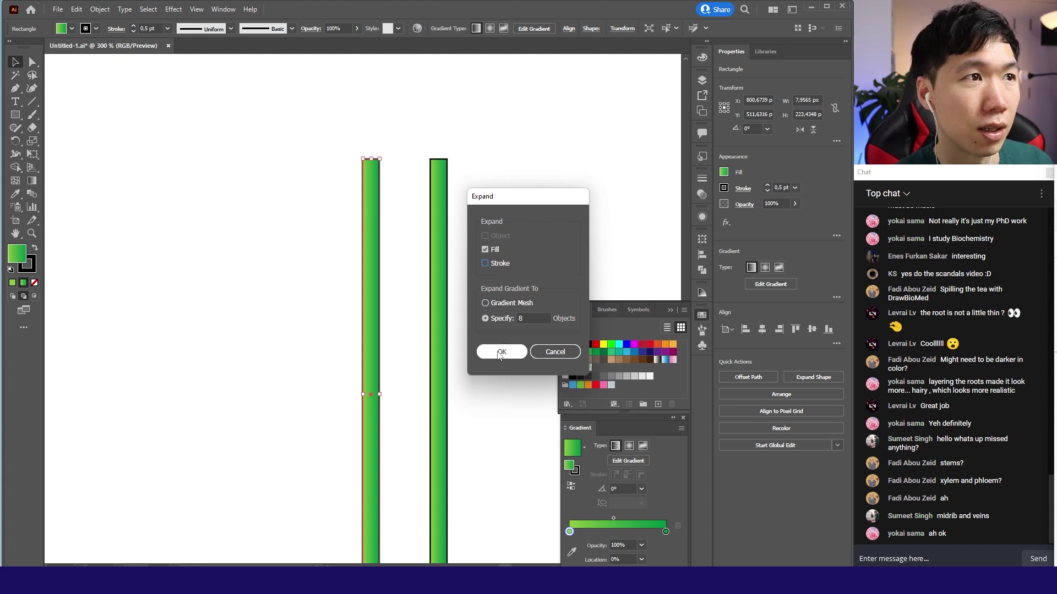
left_click(495, 352)
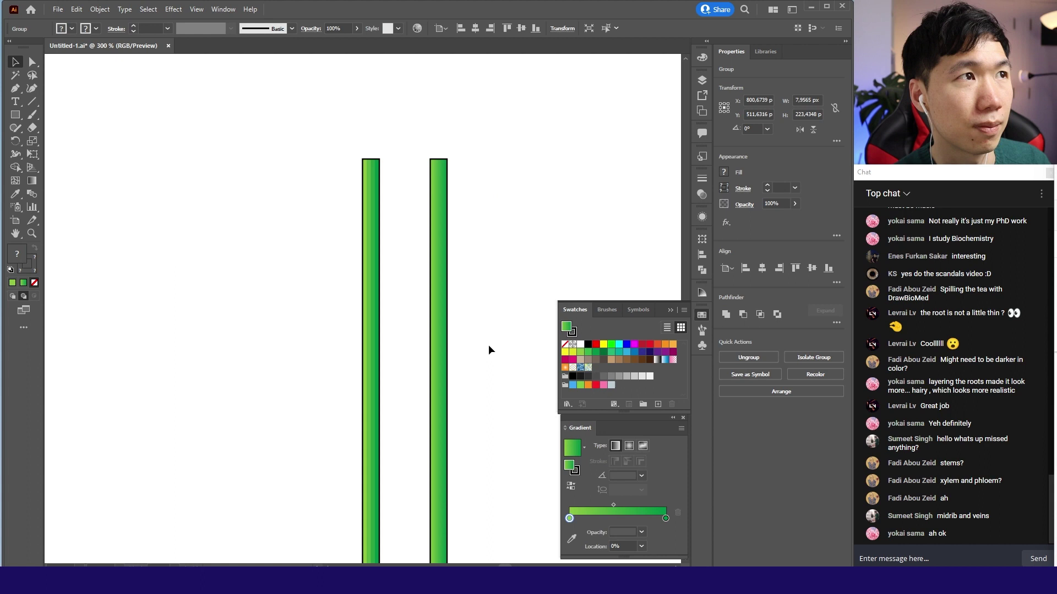
left_click(487, 344)
mouse_move(379, 361)
left_mouse_down()
mouse_move(356, 273)
mouse_move(383, 196)
left_mouse_up()
scroll(387, 201, "up", 4)
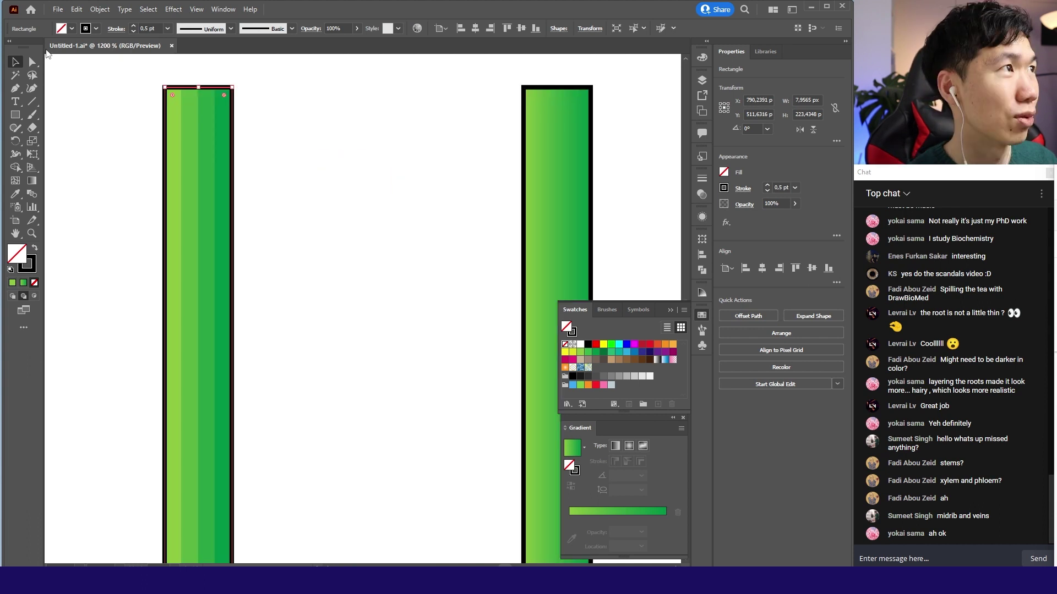
Step: Move the bar's corner anchors with the Direct Selection tool to realign its top and bottom
left_click(32, 62)
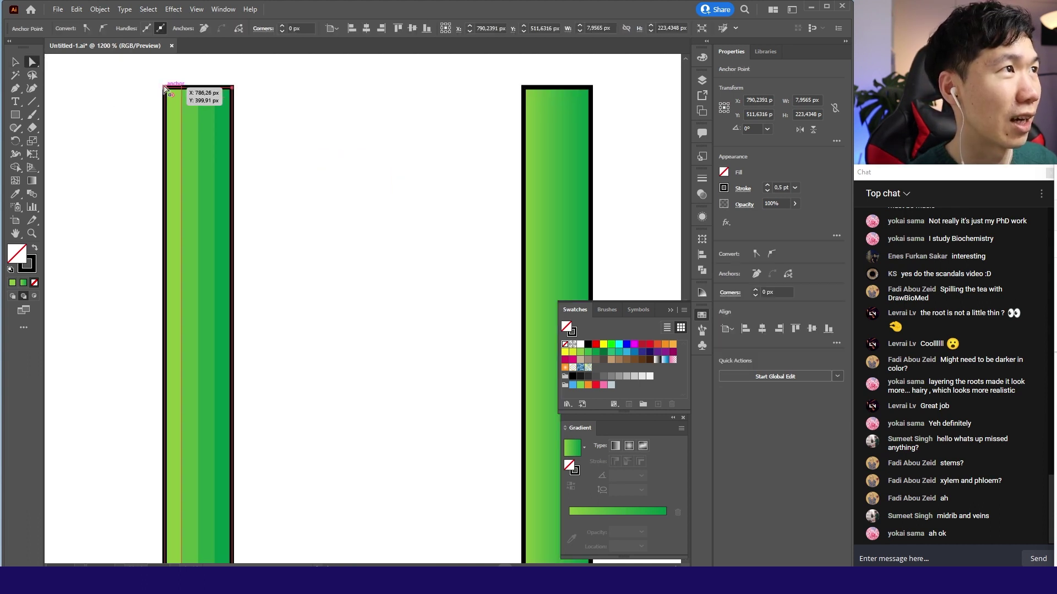
left_click(171, 95)
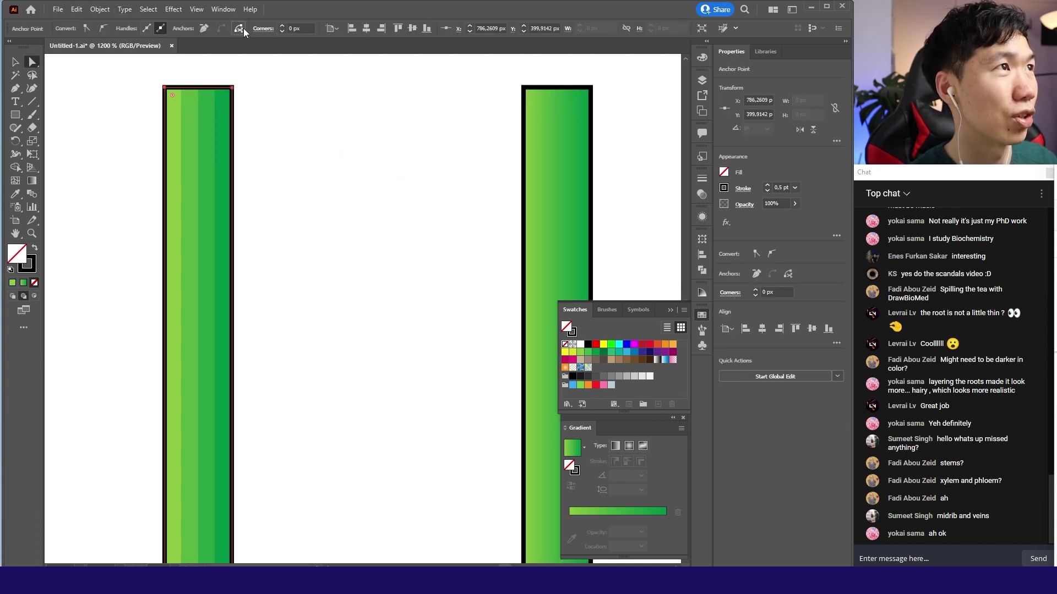
left_click(169, 90)
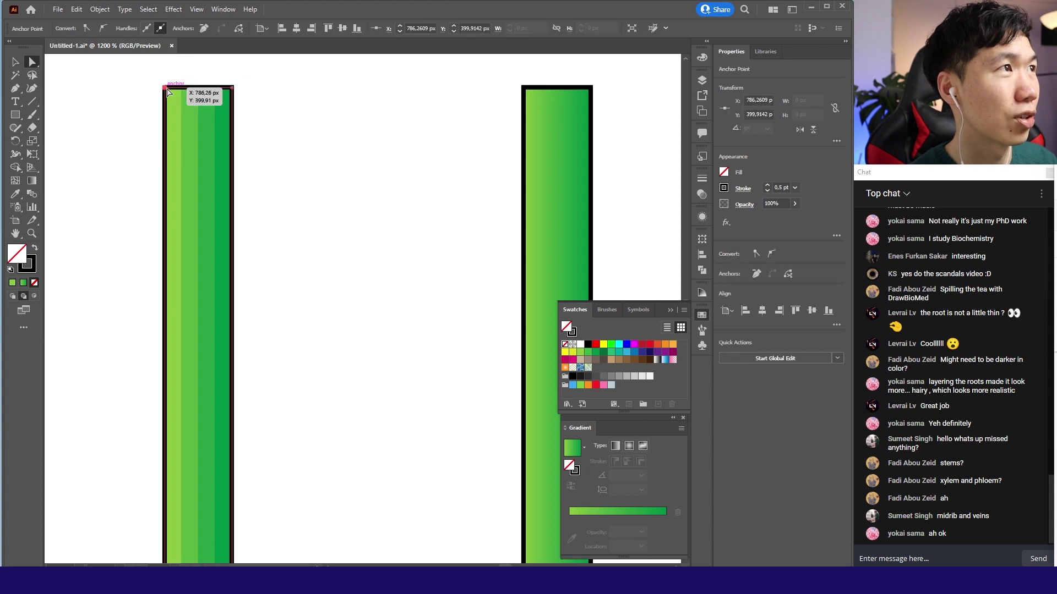
left_click_drag(169, 93, 252, 162)
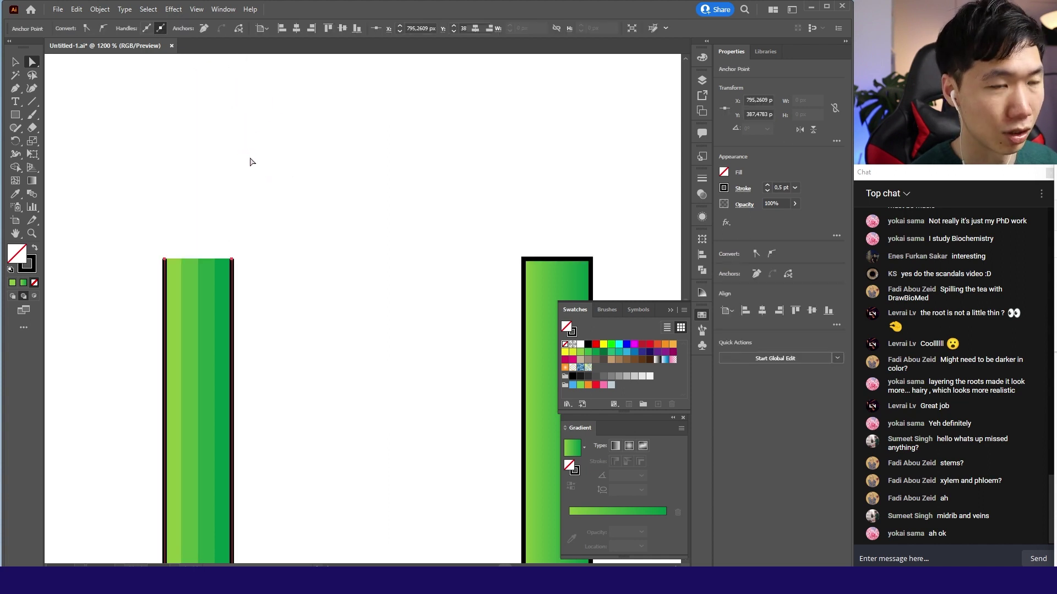
left_click(281, 248)
scroll(306, 272, "down", 3)
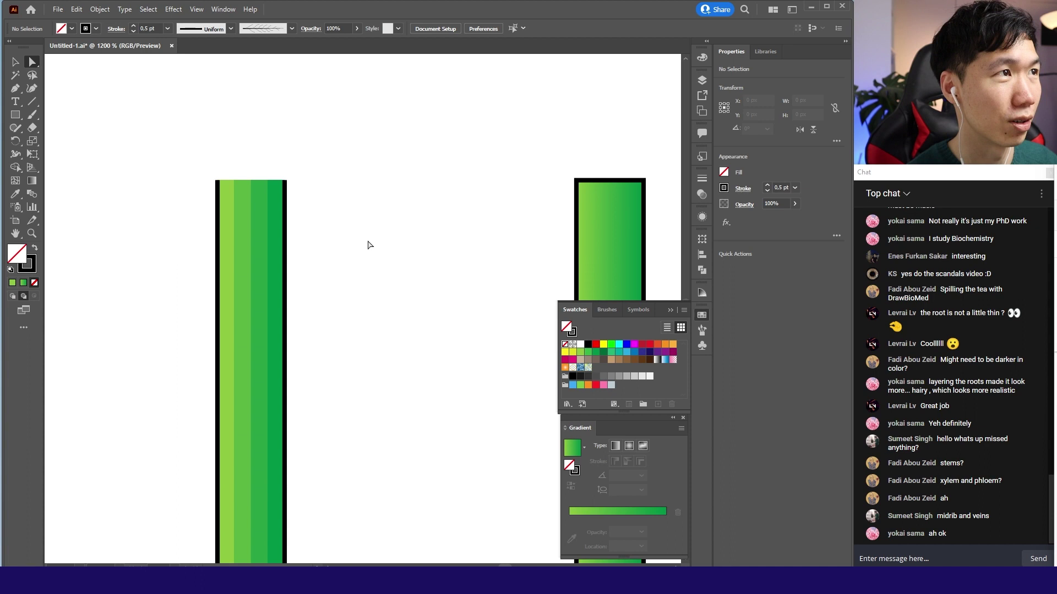
scroll(365, 250, "up", 3)
left_click(318, 334)
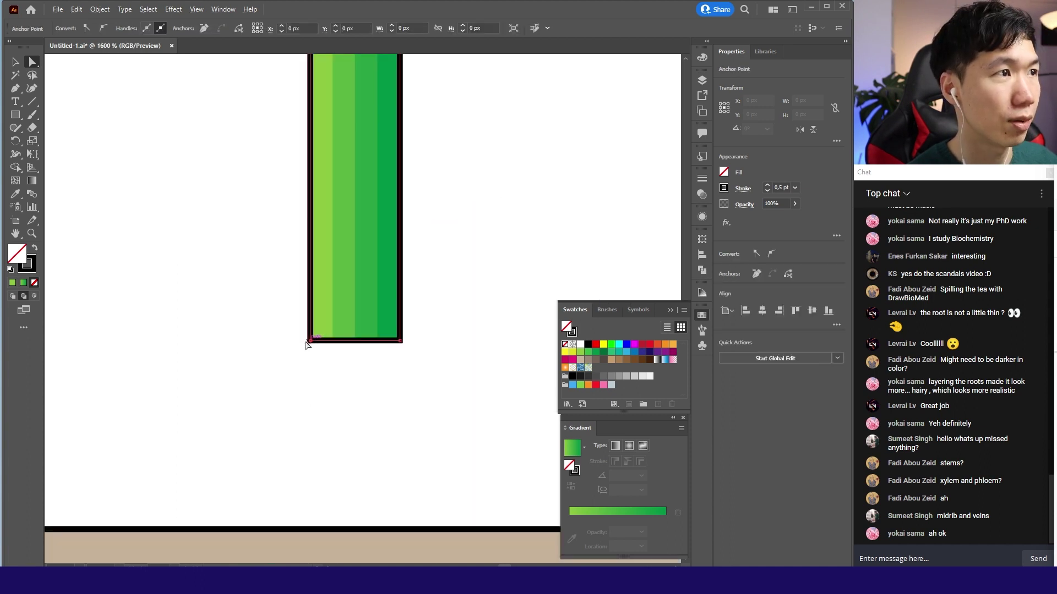
left_click(236, 32)
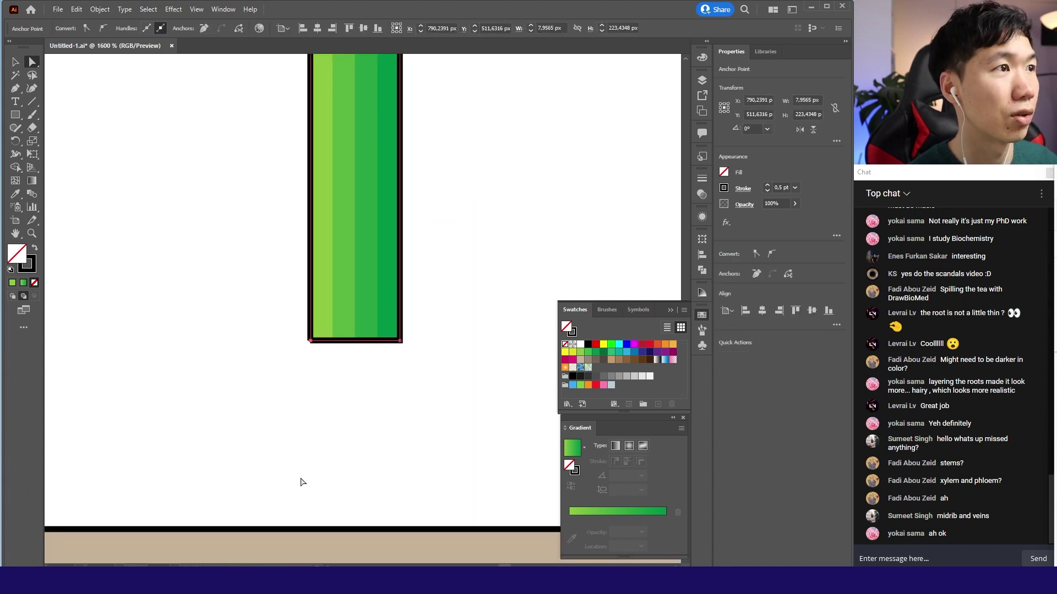
left_click(316, 347)
scroll(317, 347, "down", 5)
Step: Select the whole green stem group and create a New Brush of type Art Brush from it
left_click(375, 273)
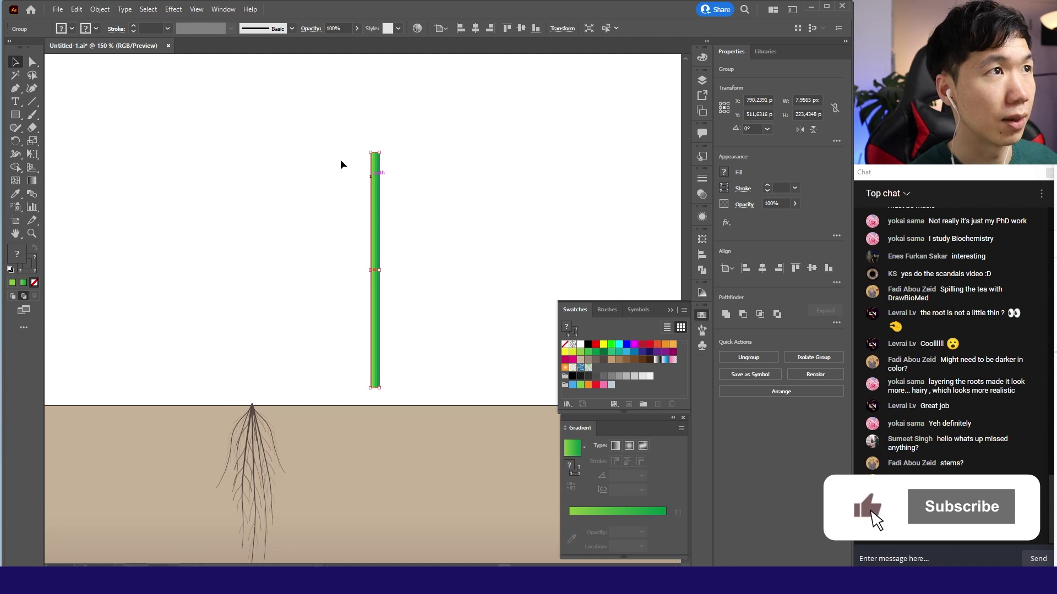
left_click(291, 28)
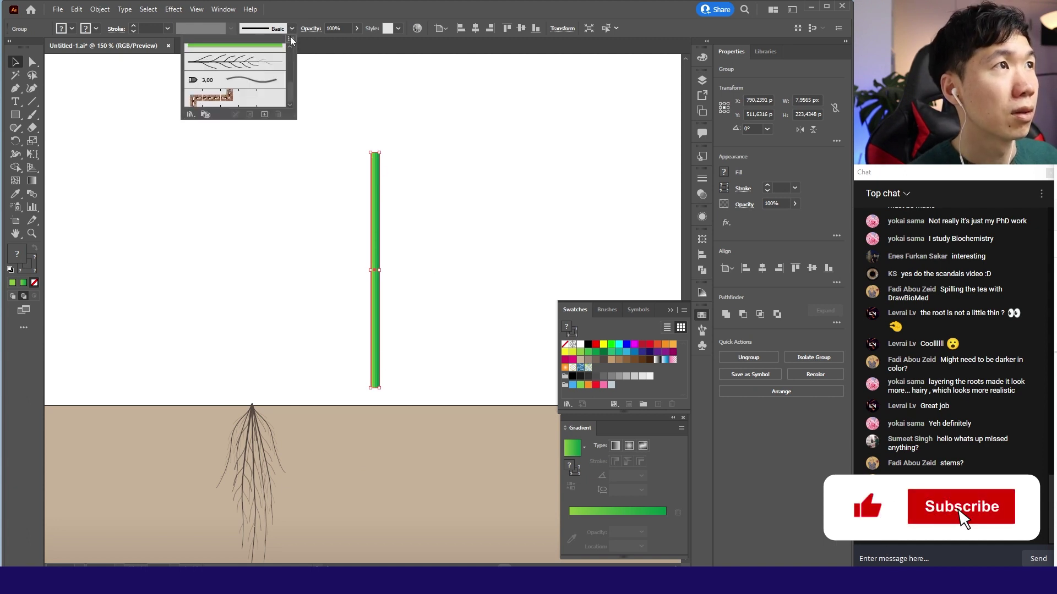
left_click(291, 38)
left_click(334, 41)
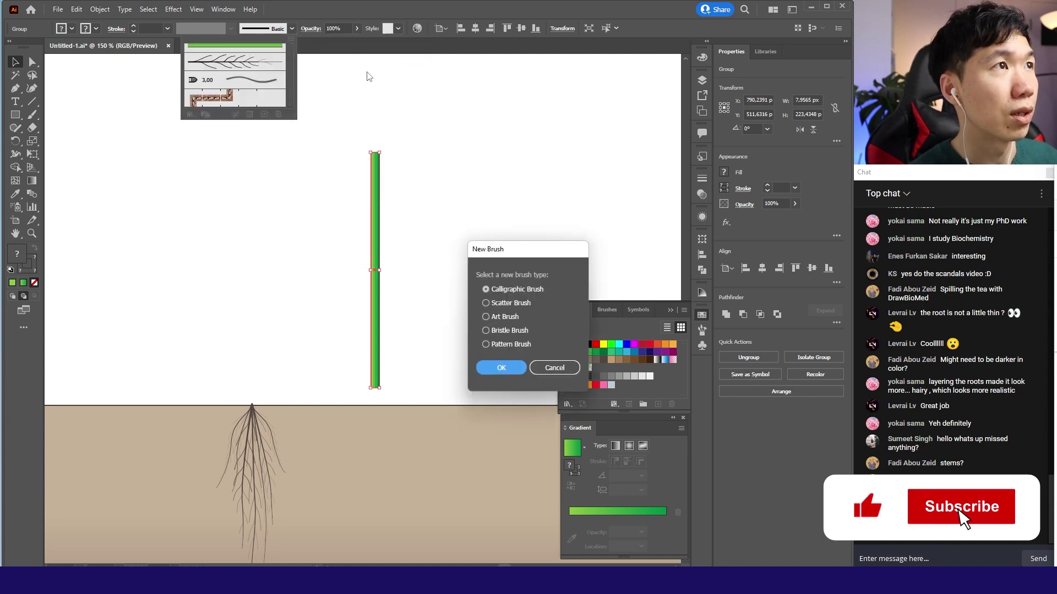
left_click(486, 317)
left_click(501, 368)
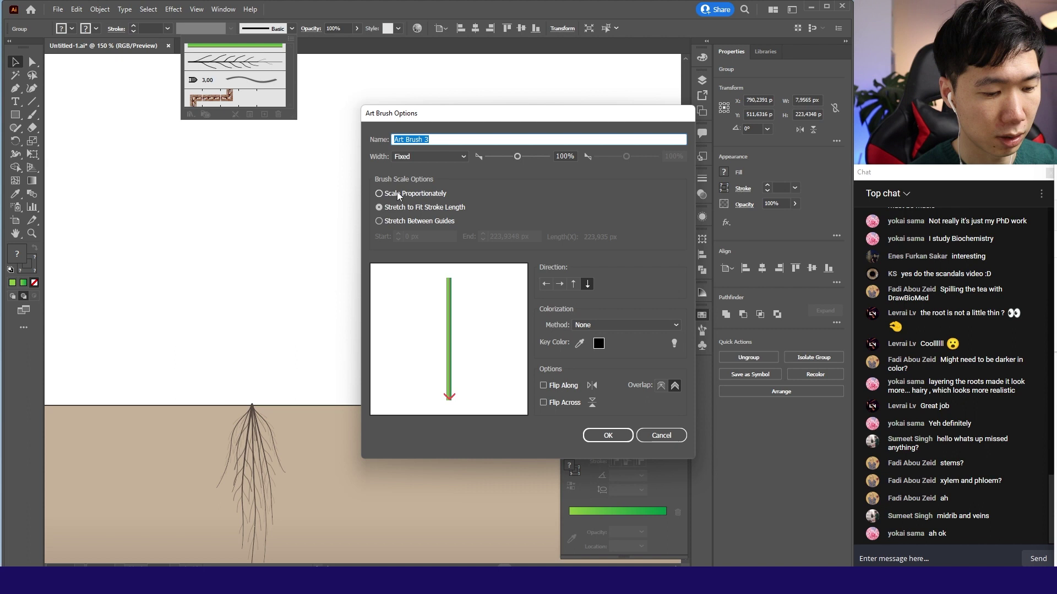
type("Steam and leaf")
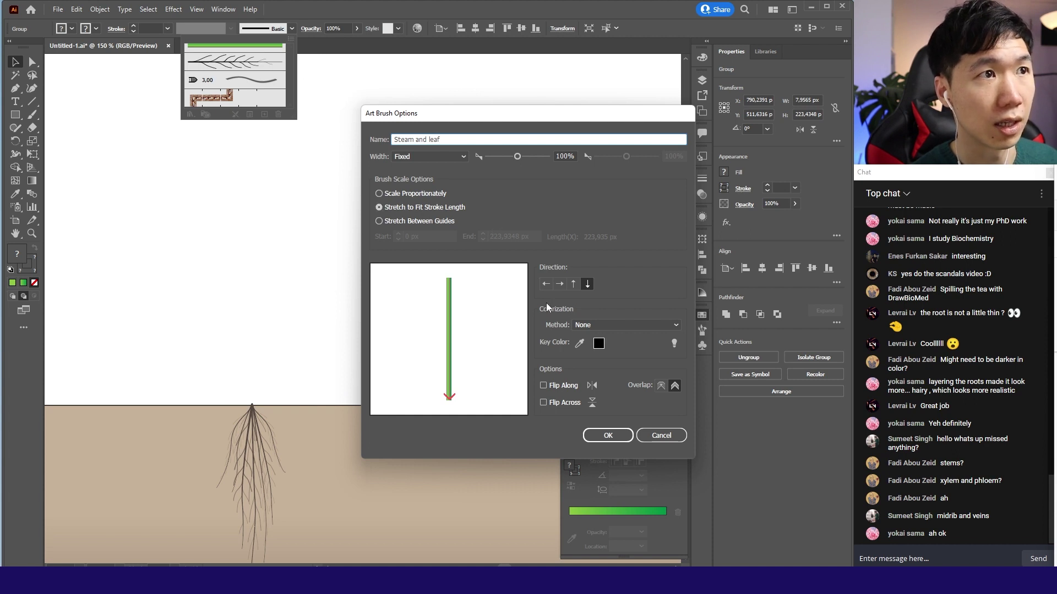
Step: Draw a short upright path, apply the green stem art brush, and lower it onto the root top
left_click(593, 435)
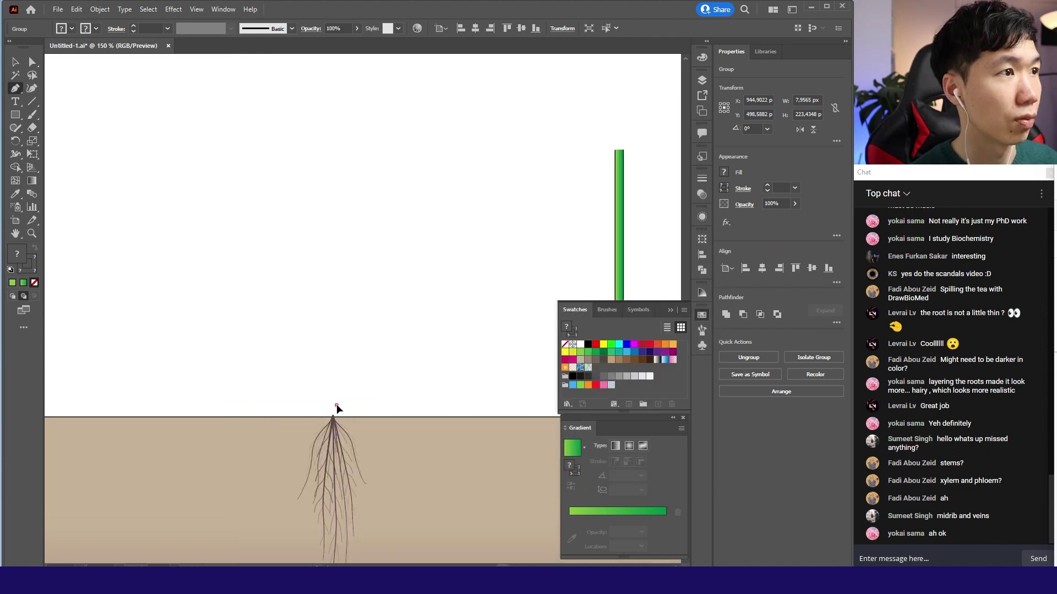
left_click_drag(335, 404, 339, 301)
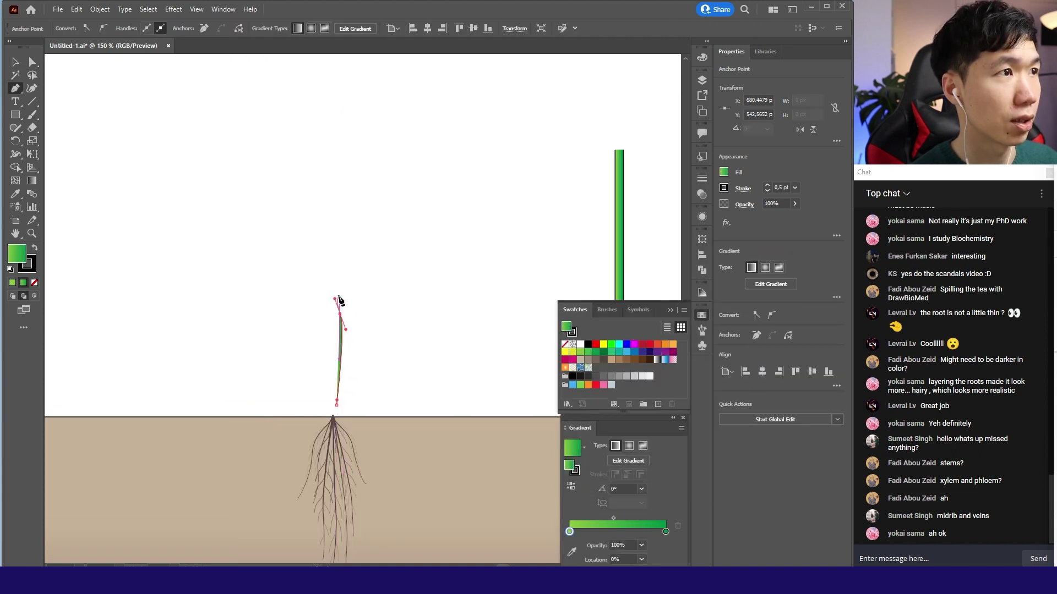
key("v")
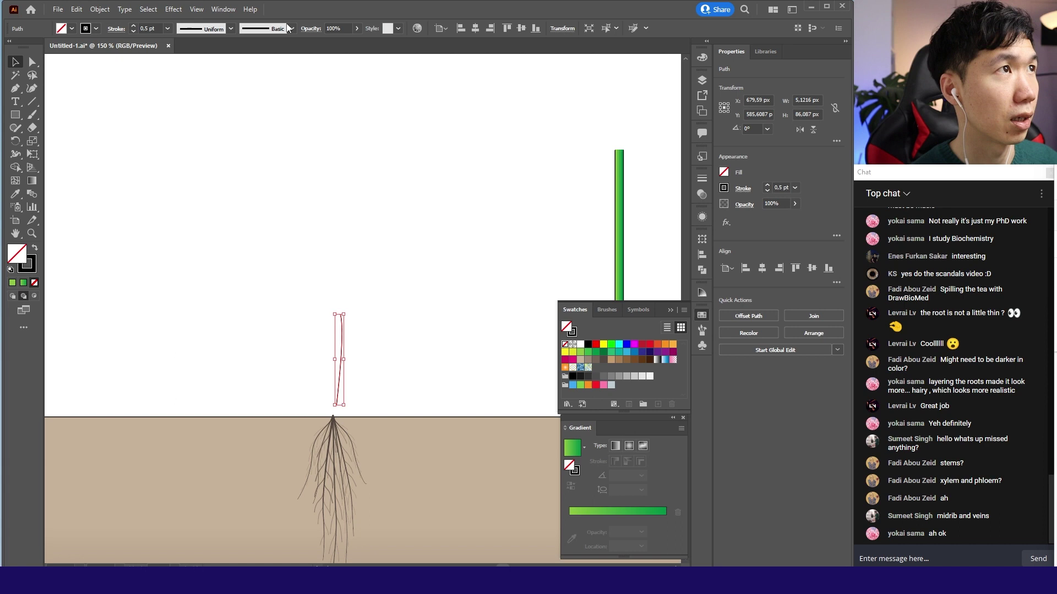
left_click(290, 29)
left_click(260, 62)
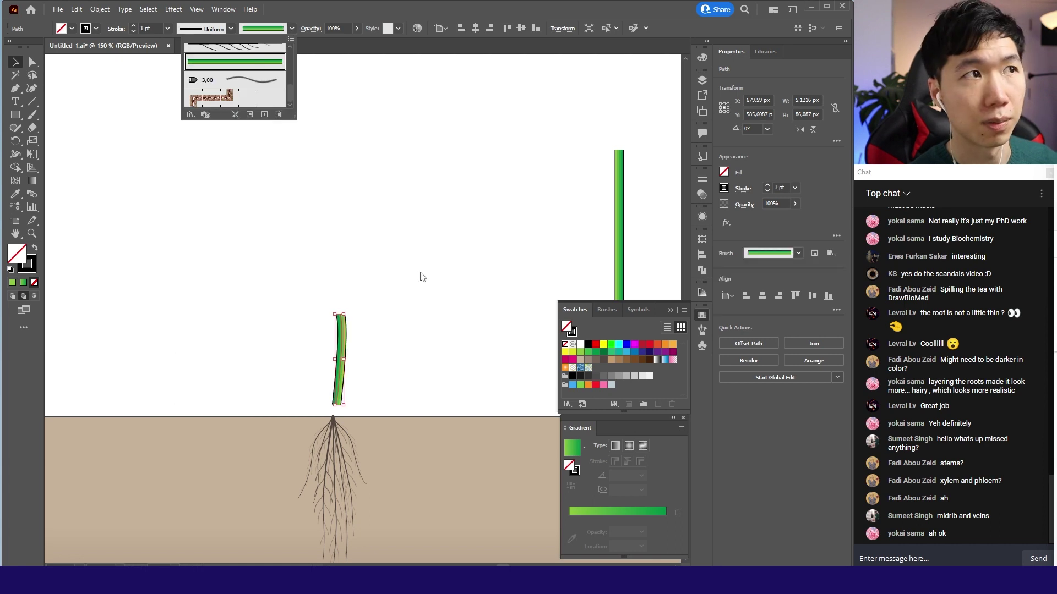
left_click(351, 334)
left_click_drag(342, 346, 345, 355)
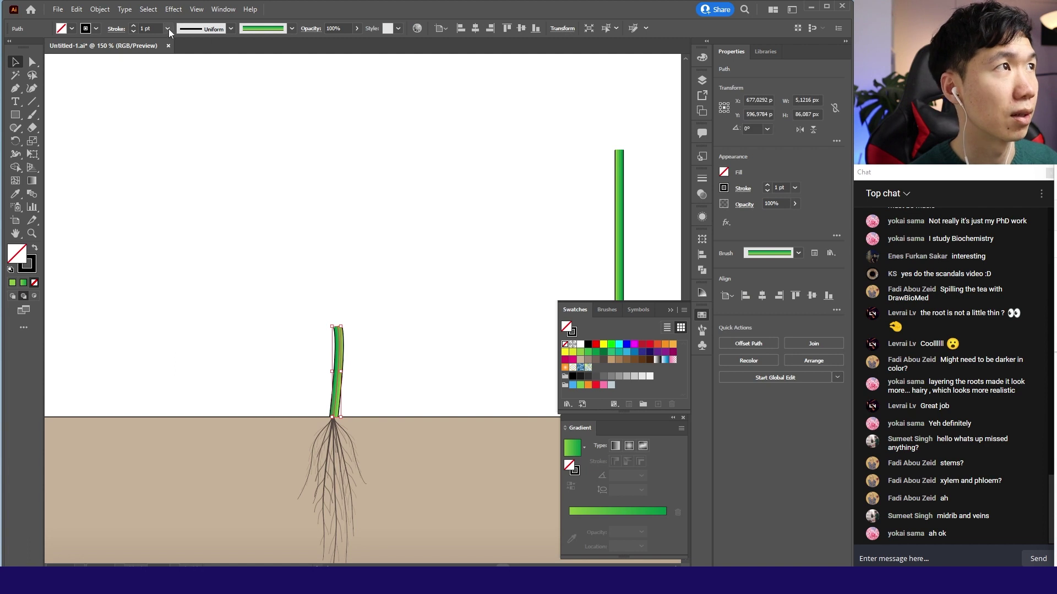
Step: Thin the blade's stroke to 0.5 pt and place an Alt-dragged copy to its right
left_click(168, 29)
left_click(179, 51)
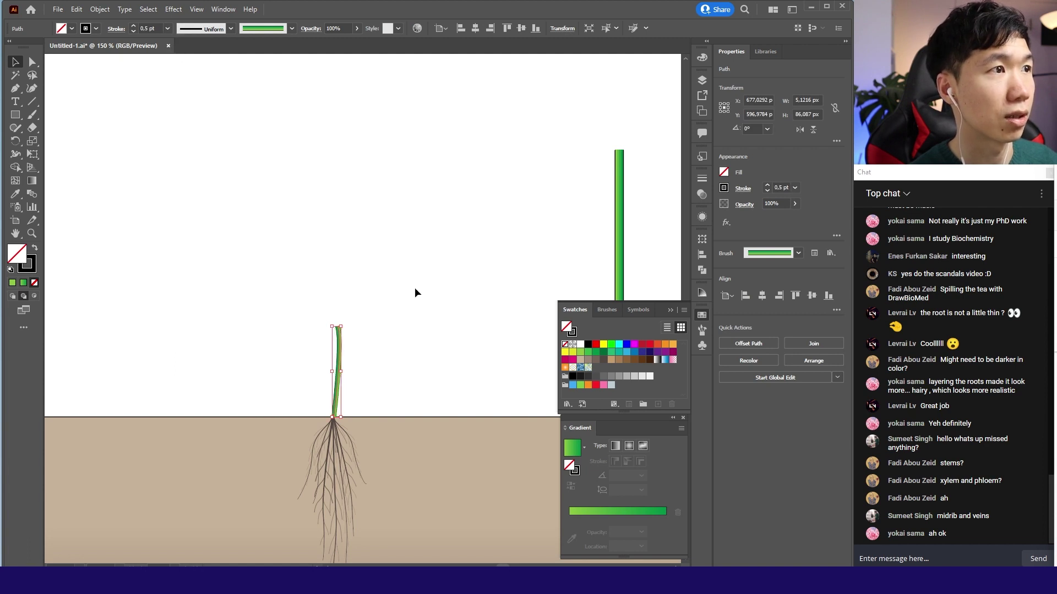
left_click(398, 297)
scroll(413, 371, "down", 1)
left_click_drag(320, 307, 342, 303)
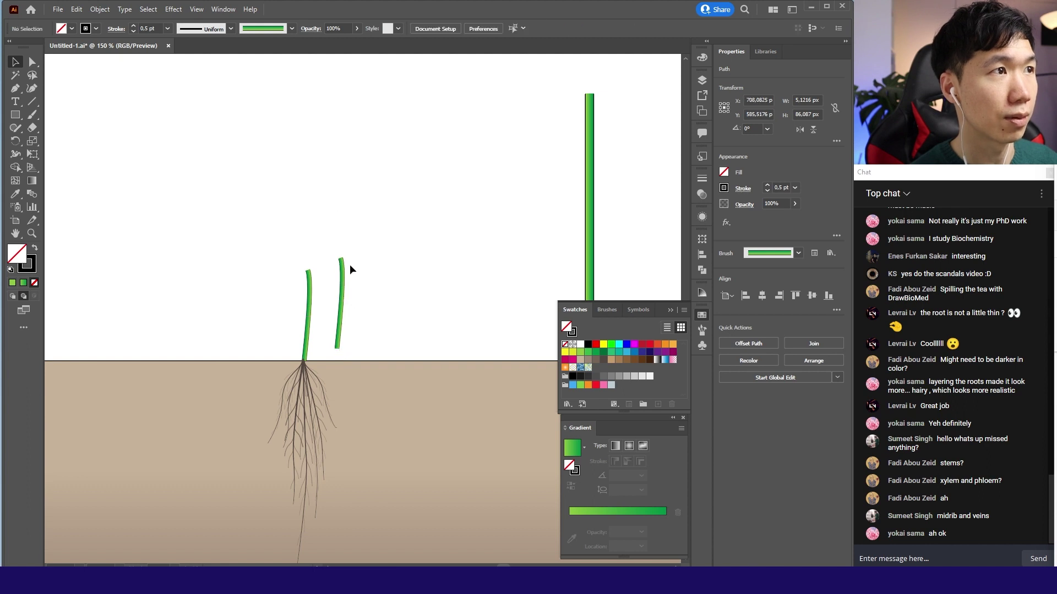
Step: Taper the copied blade with Width Profile 1 and draw another small leaf further right
left_click(232, 29)
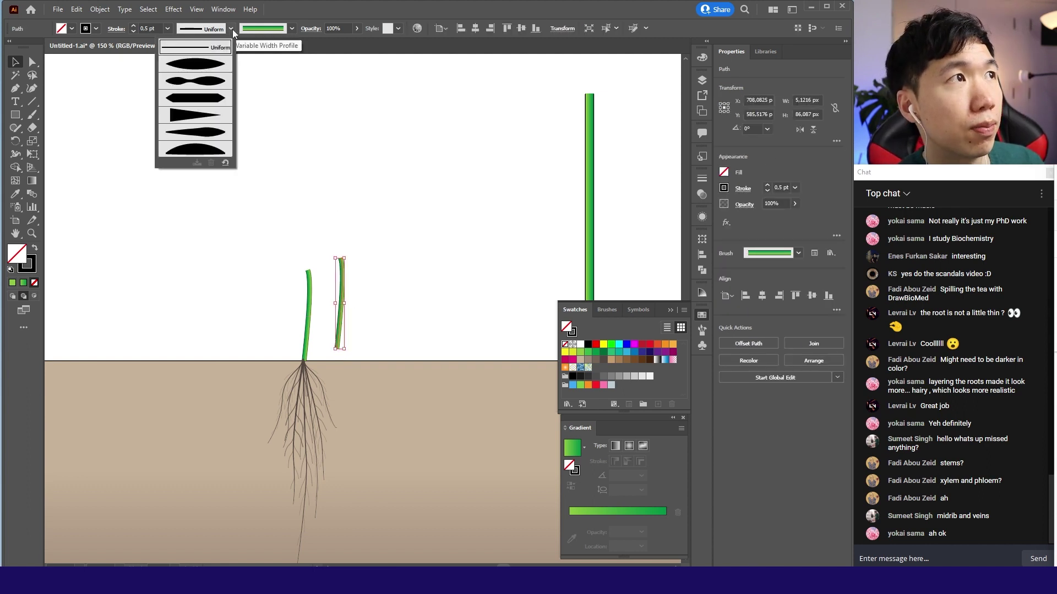
left_click(217, 63)
left_click(392, 219)
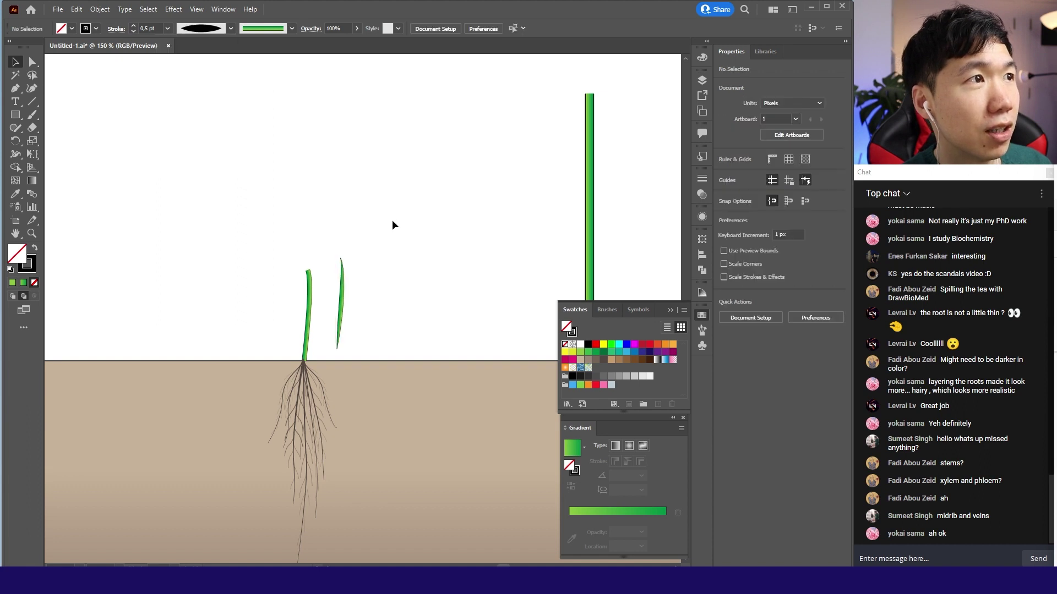
left_click_drag(382, 348, 381, 296)
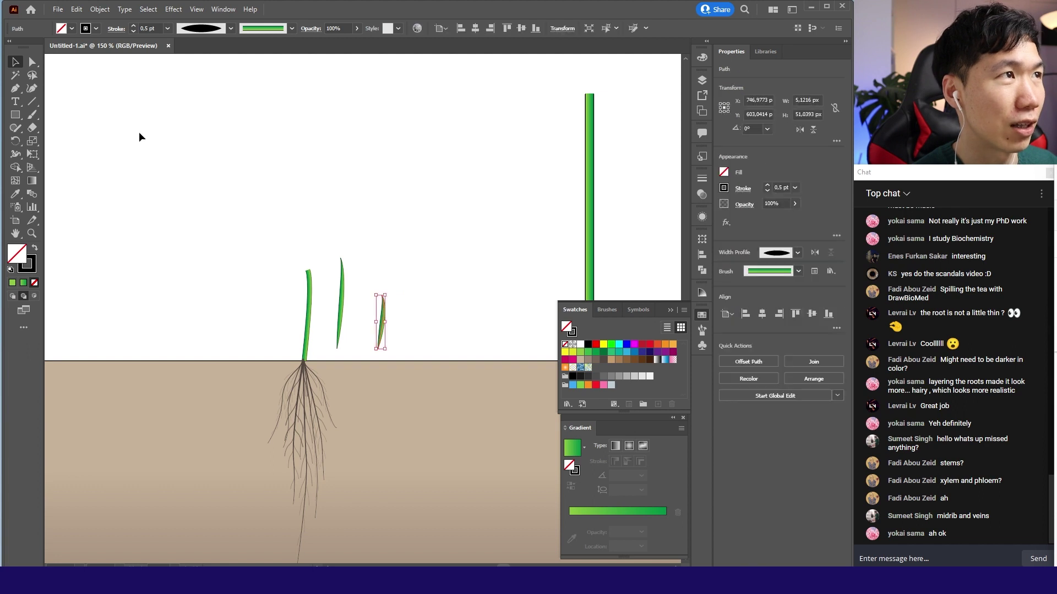
left_click(167, 29)
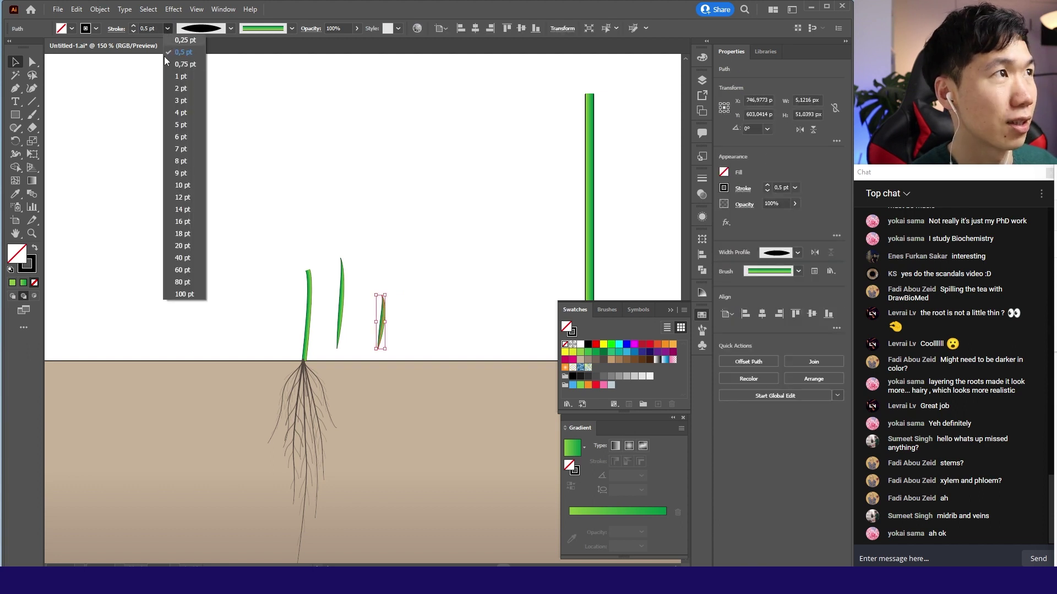
left_click(178, 76)
key("ctrl+z")
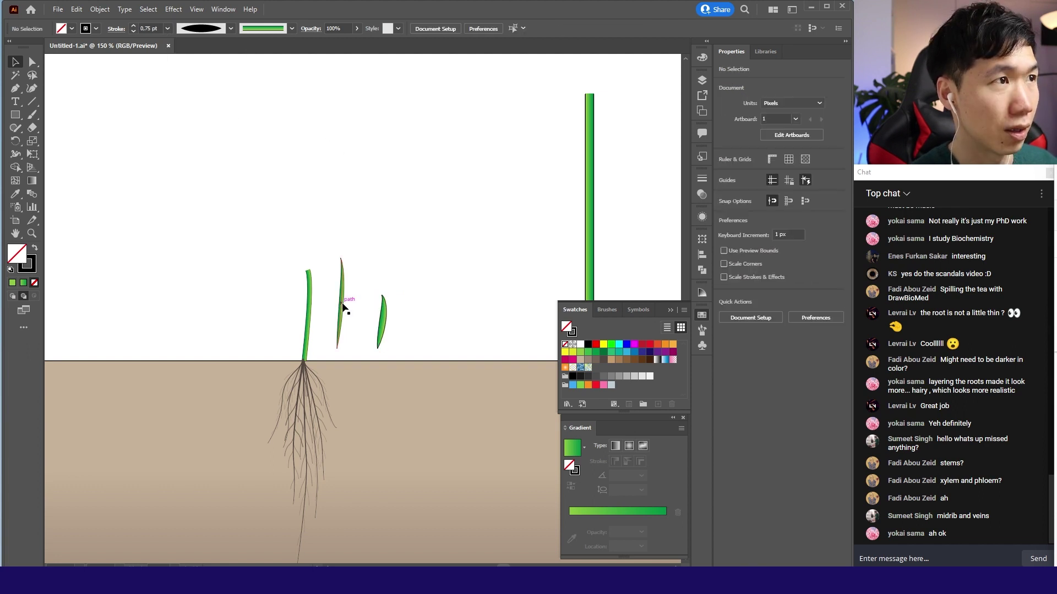
Step: Bend the middle leaf into a curve, copy it rightward, and move the copy left of the stem
left_click(343, 304)
left_click_drag(342, 304, 364, 307)
left_click(384, 271)
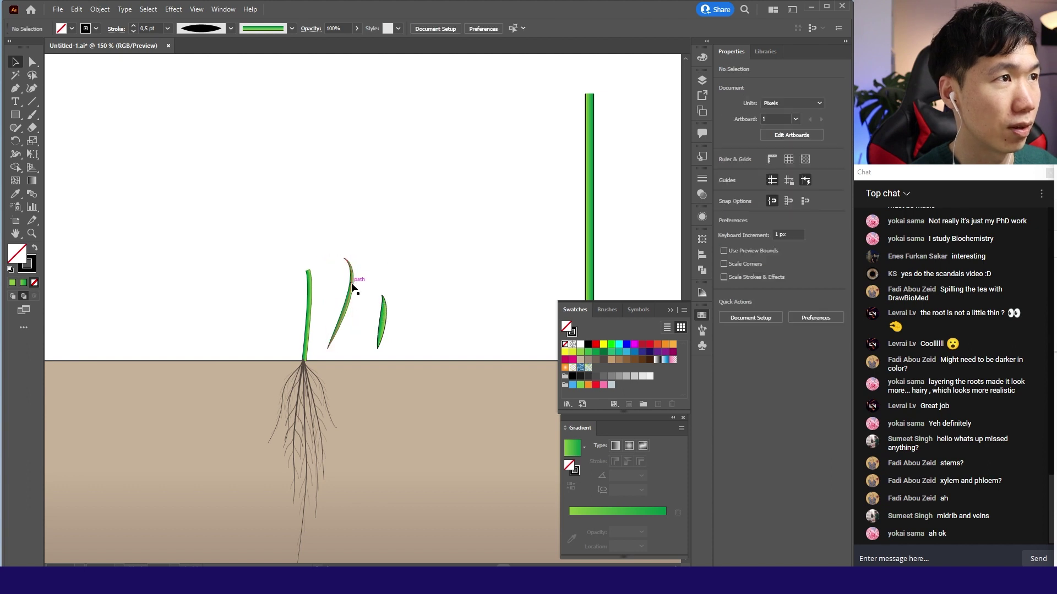
left_click(354, 288)
left_click_drag(355, 286, 372, 286)
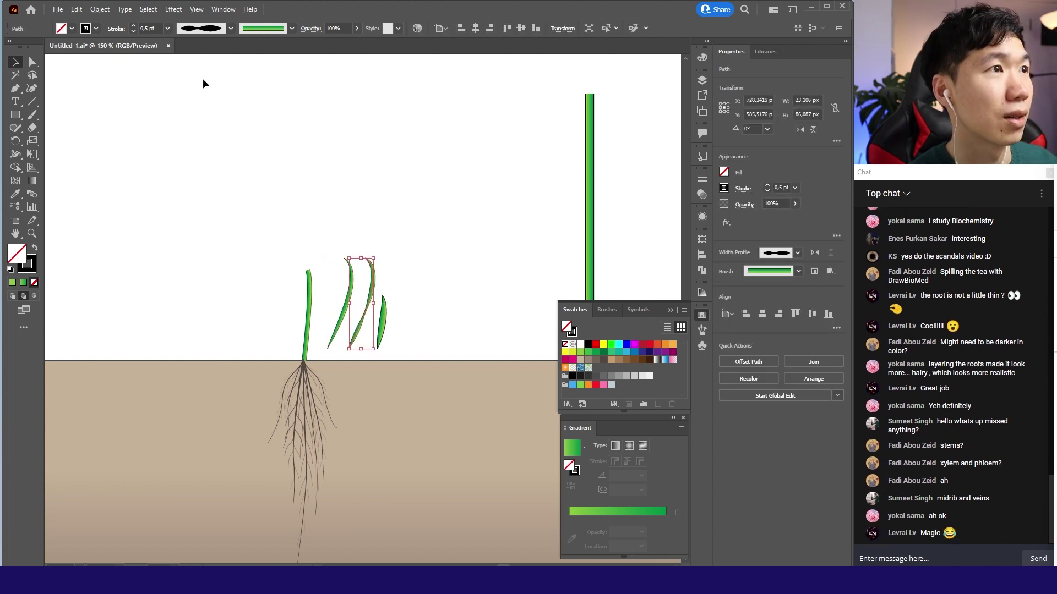
left_click(384, 158)
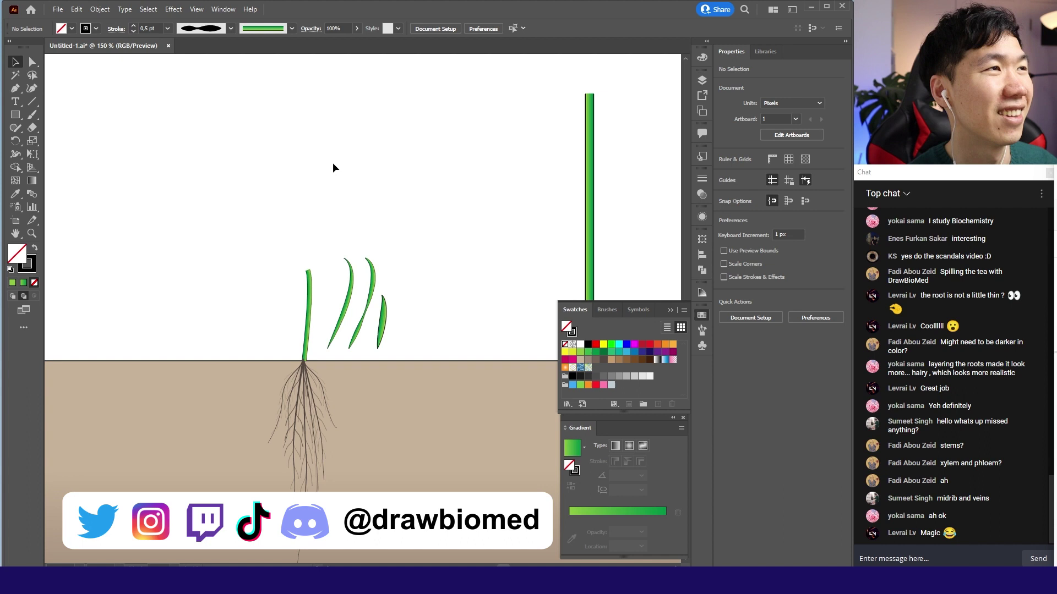
left_click(372, 289)
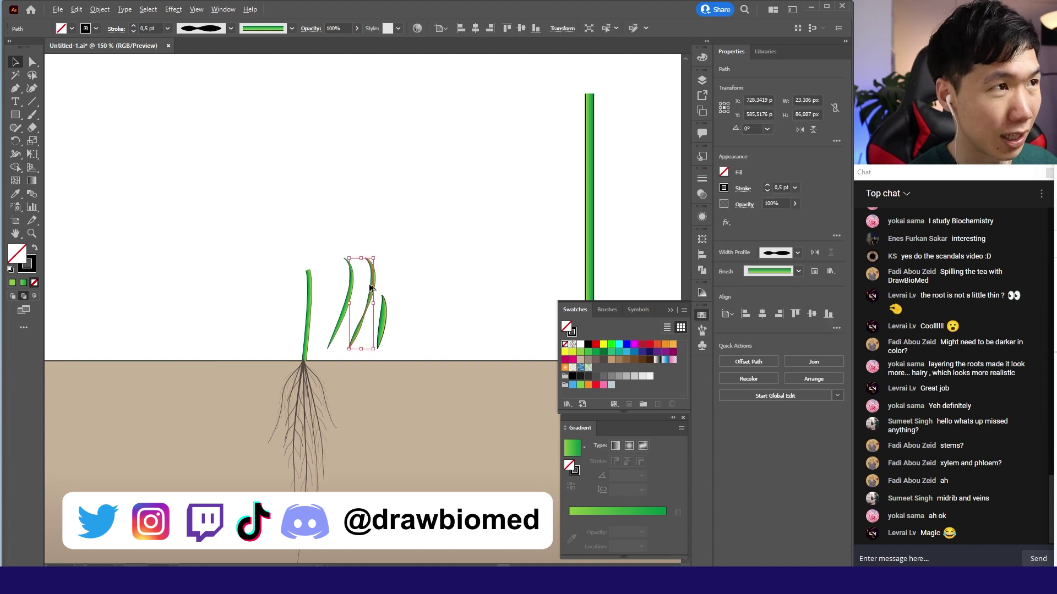
mouse_move(371, 288)
left_mouse_down()
mouse_move(269, 263)
mouse_move(233, 295)
left_mouse_up()
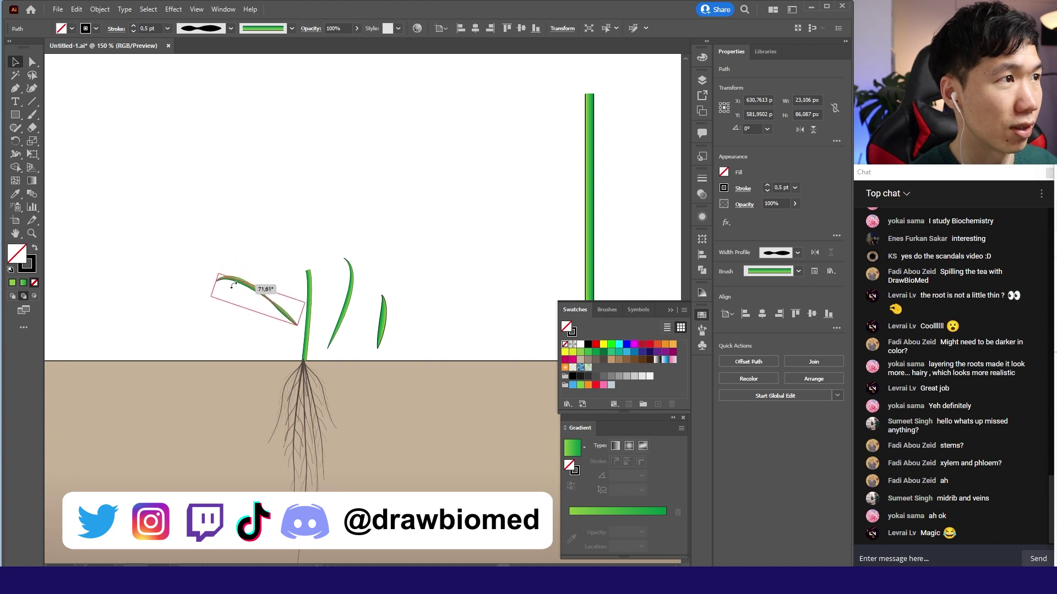
Step: Tilt the left leaf sideways and drag its end anchor onto the stem base
left_click(277, 260)
left_click(295, 308)
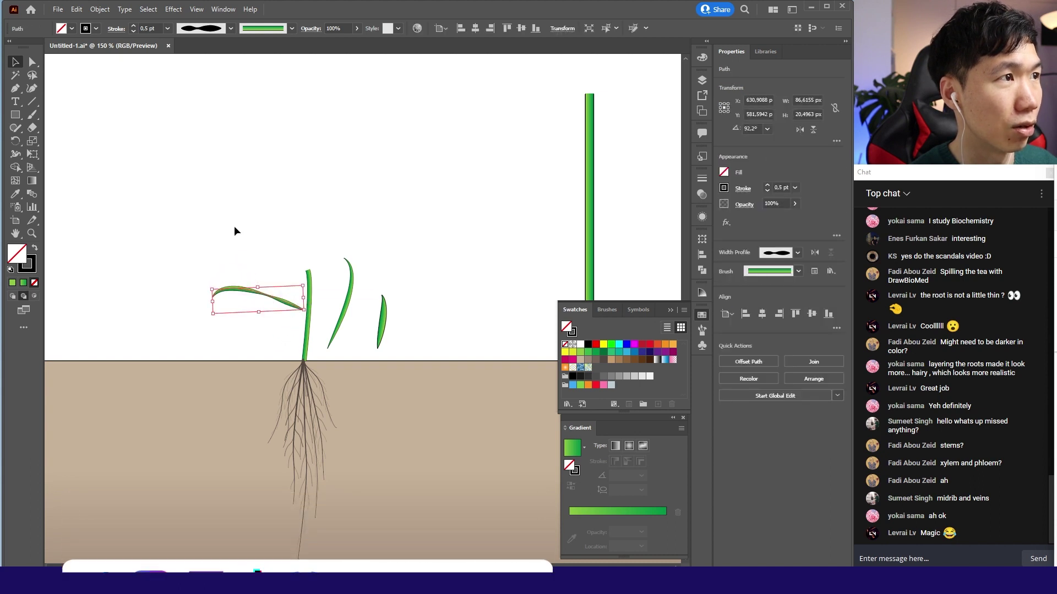
key("a")
left_click(303, 311)
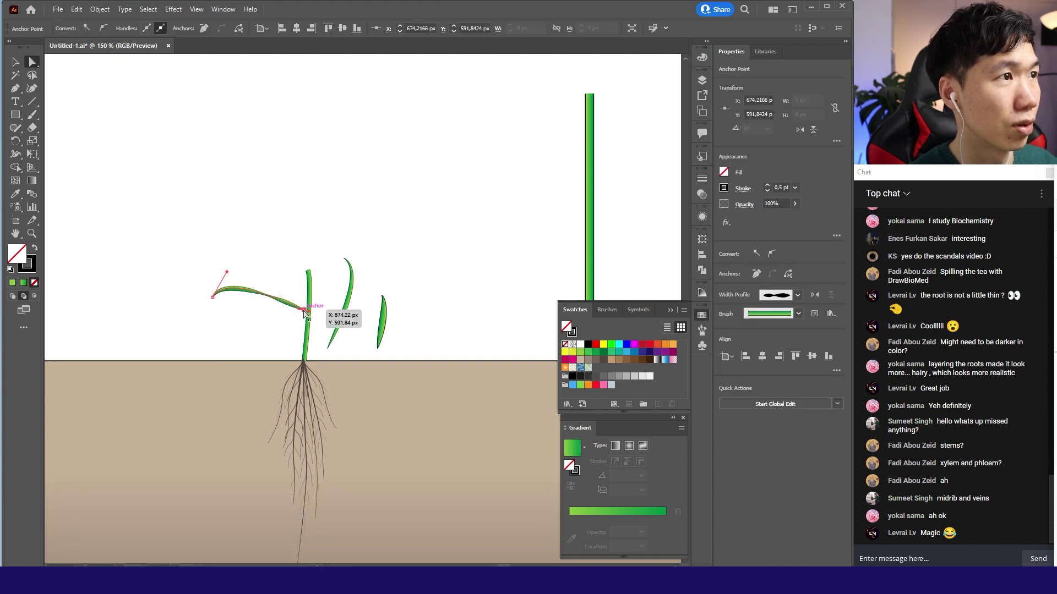
left_click_drag(304, 312, 302, 359)
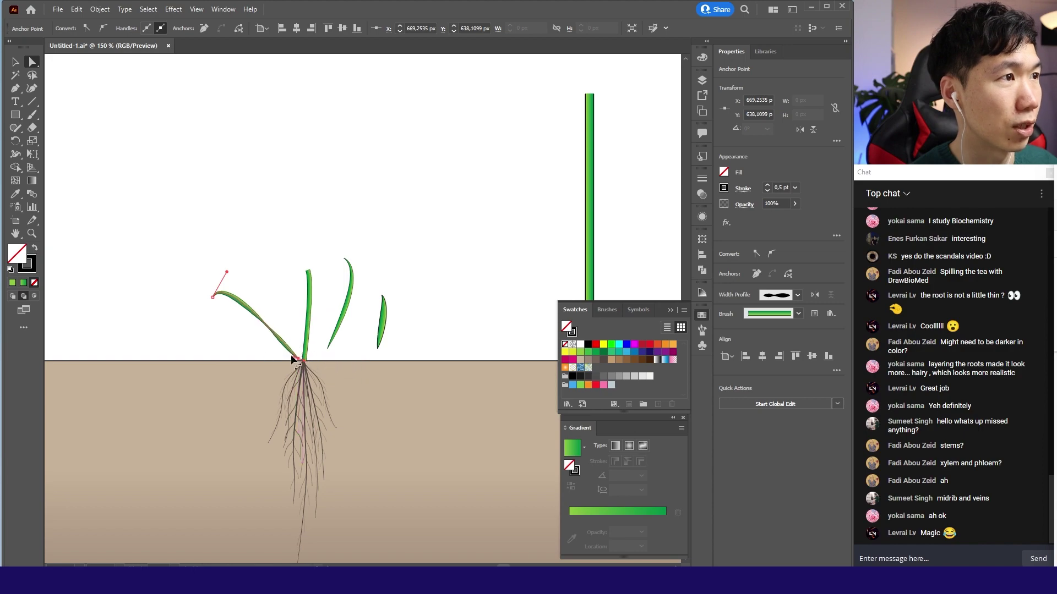
key("v")
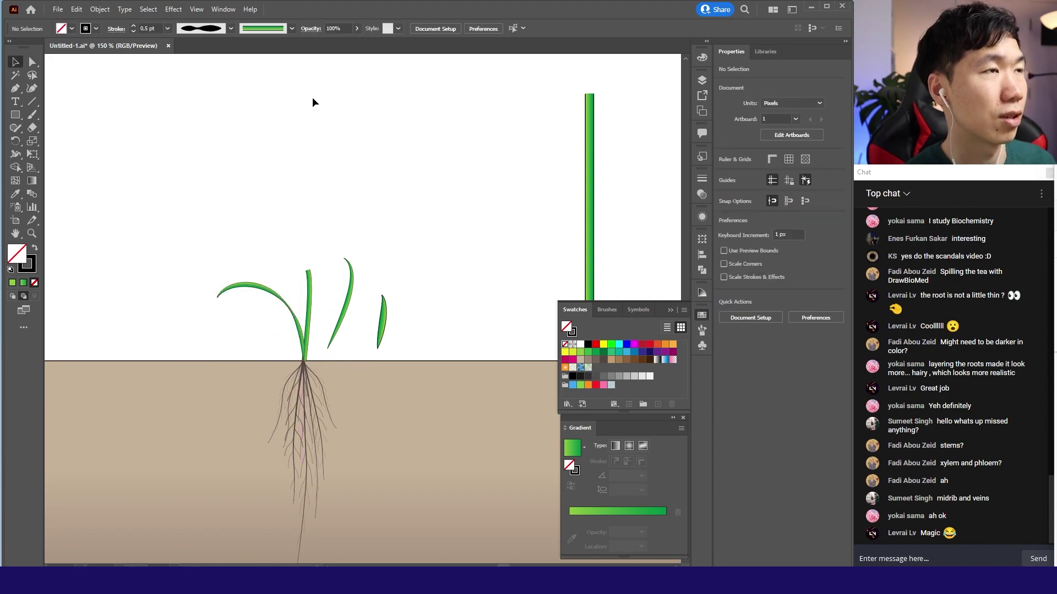
scroll(259, 230, "up", 4)
scroll(259, 229, "down", 3)
Step: Stretch the stem's top anchor up and bend it over to the left, then lift the inner leaf tips
key("a")
scroll(247, 82, "up", 2)
left_click_drag(243, 124, 237, 71)
scroll(293, 180, "up", 2)
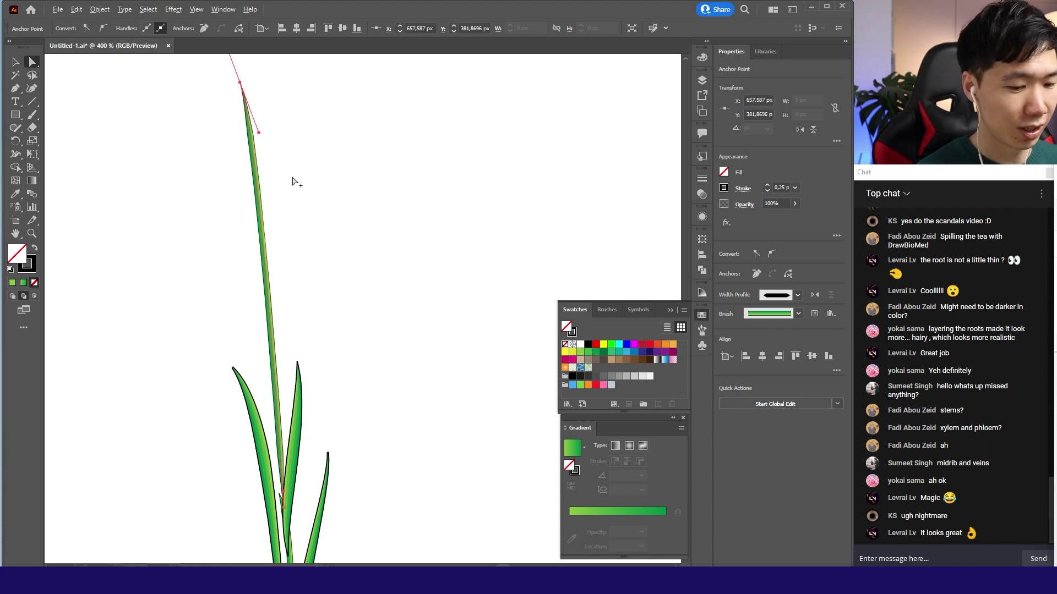
scroll(293, 180, "down", 4)
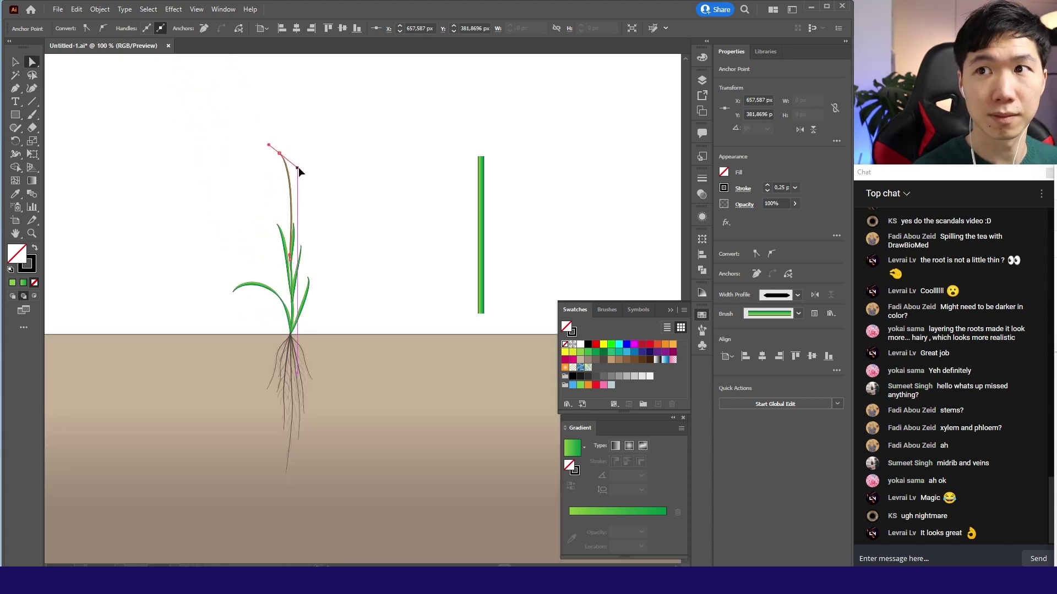
left_click_drag(298, 167, 300, 168)
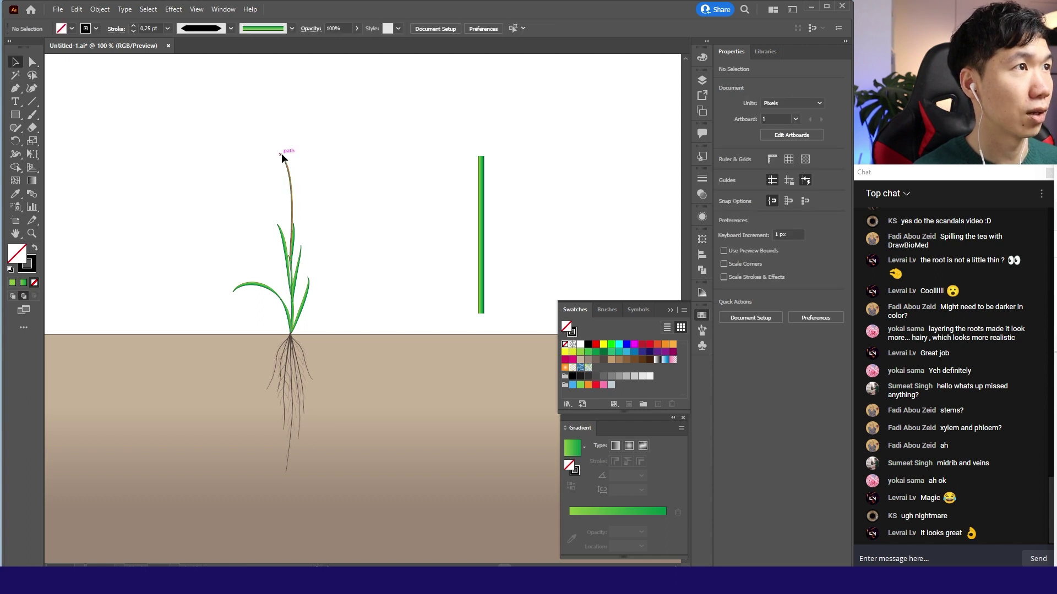
left_click_drag(281, 154, 240, 160)
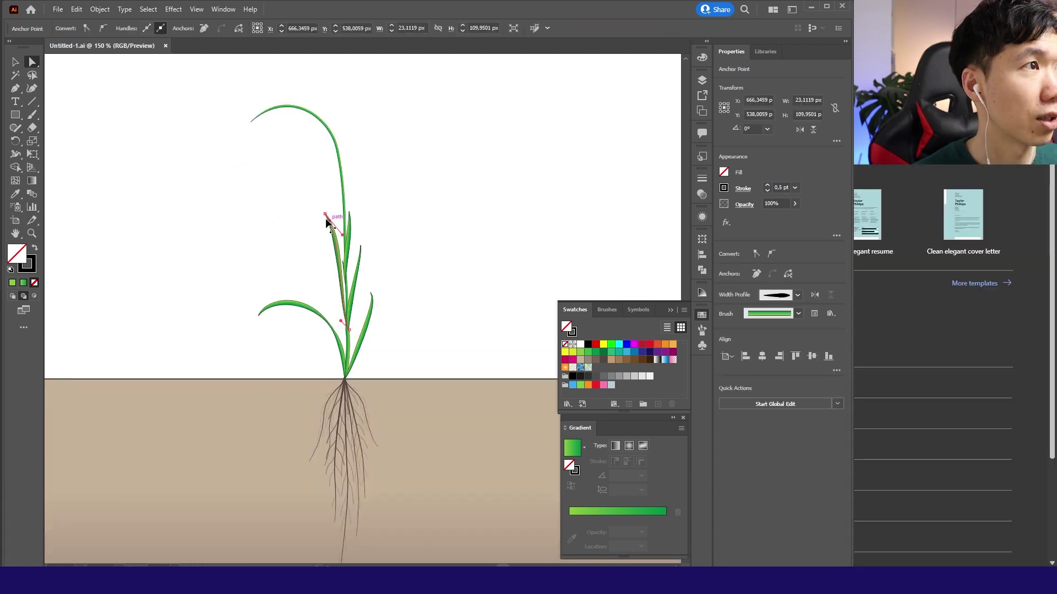
left_click_drag(327, 214, 312, 163)
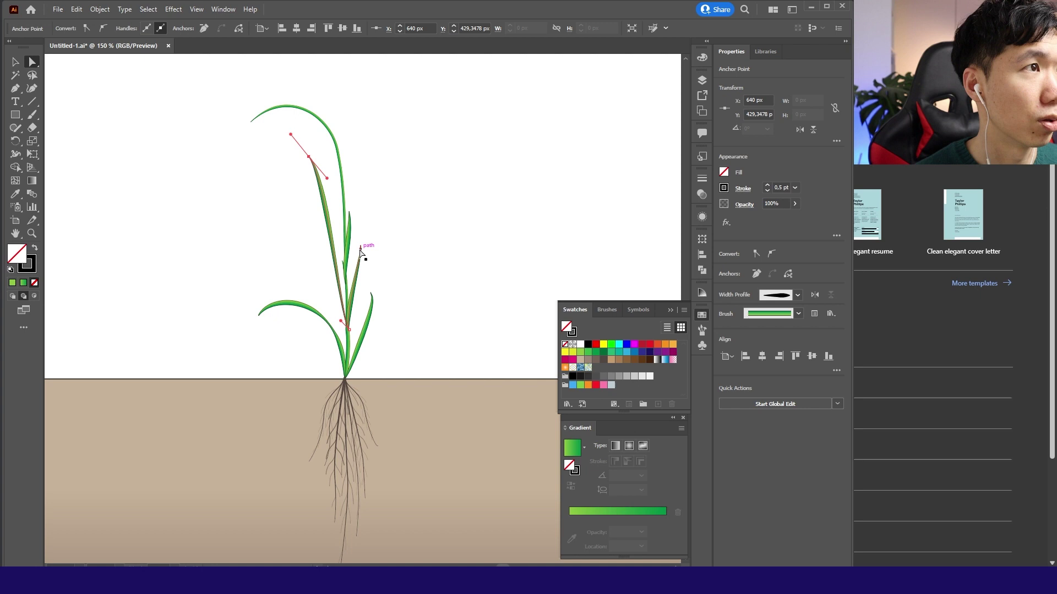
mouse_move(361, 249)
left_mouse_down()
mouse_move(365, 192)
mouse_move(364, 204)
left_mouse_up()
left_click(363, 227)
key("ctrl+plus")
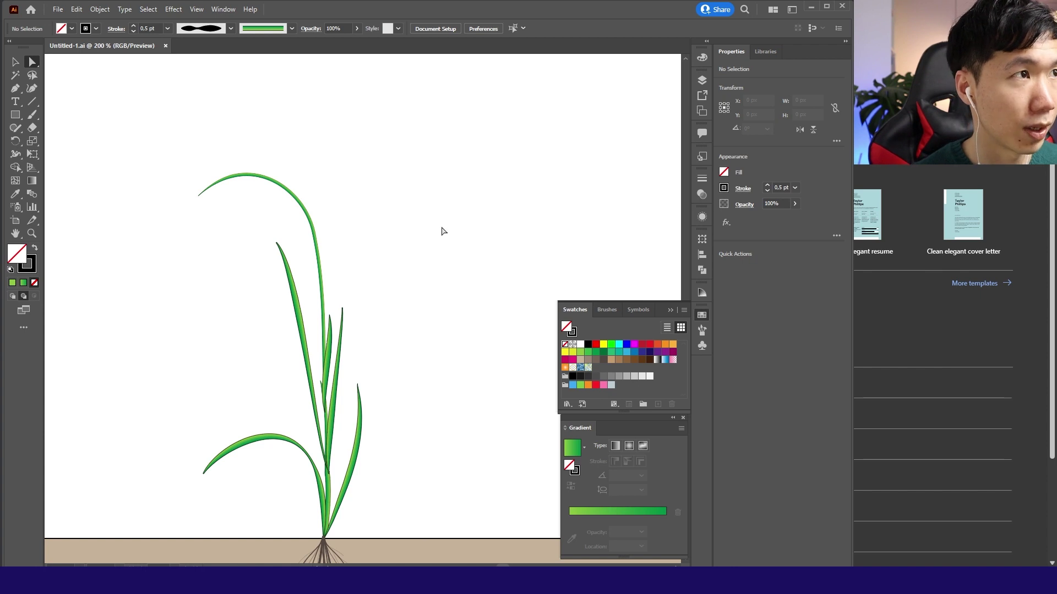
Step: Draw a small ellipse for a rice grain, fill it yellow and nudge it into place
key("space")
mouse_move(443, 231)
left_mouse_down()
mouse_move(298, 305)
mouse_move(350, 313)
left_mouse_up()
key("l")
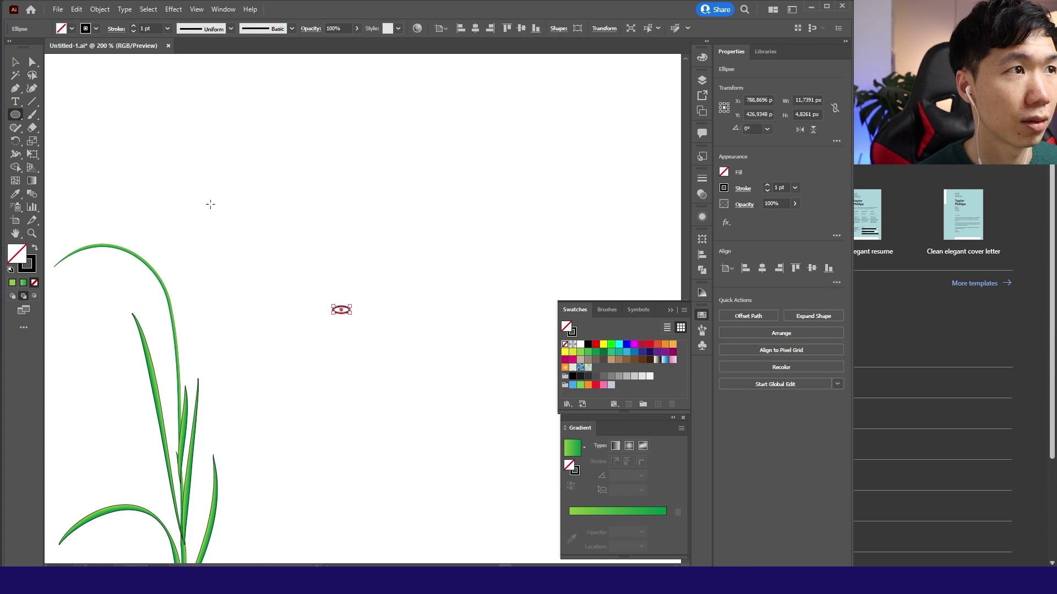
key("v")
key("ctrl+equal")
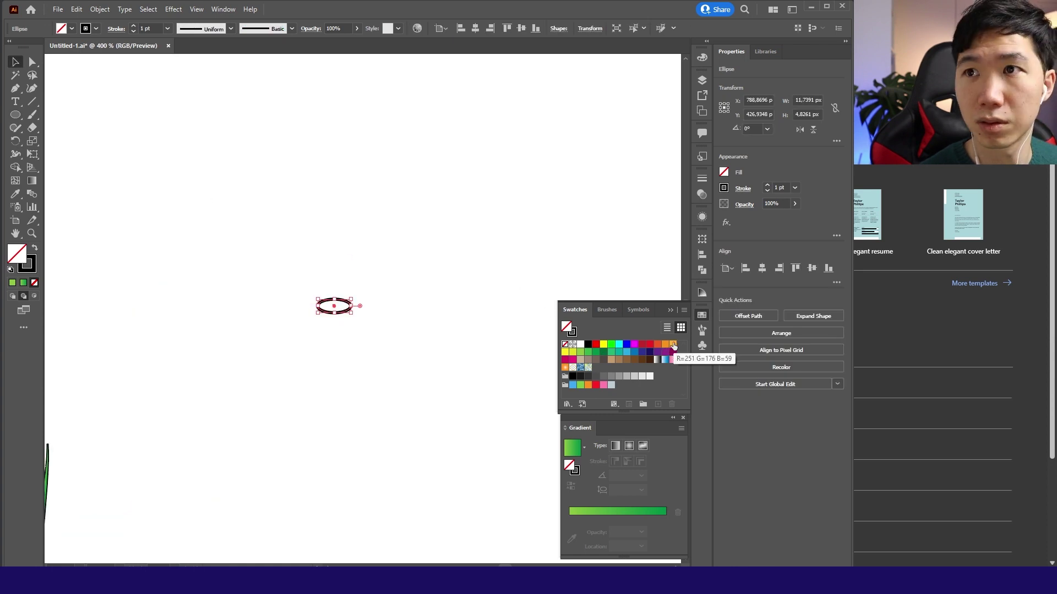
left_click(564, 354)
left_click(459, 309)
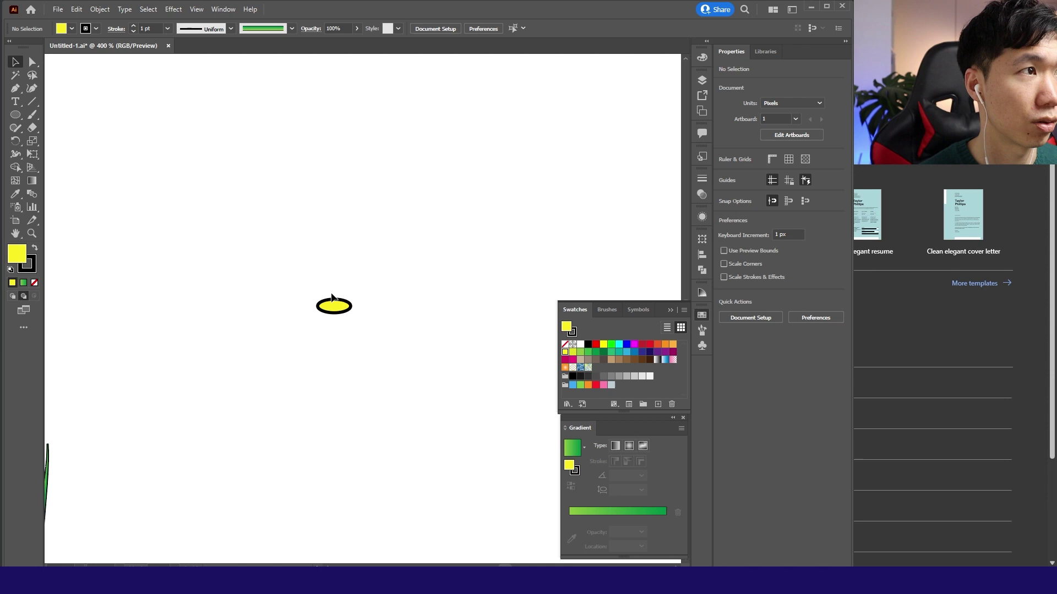
left_click(335, 307)
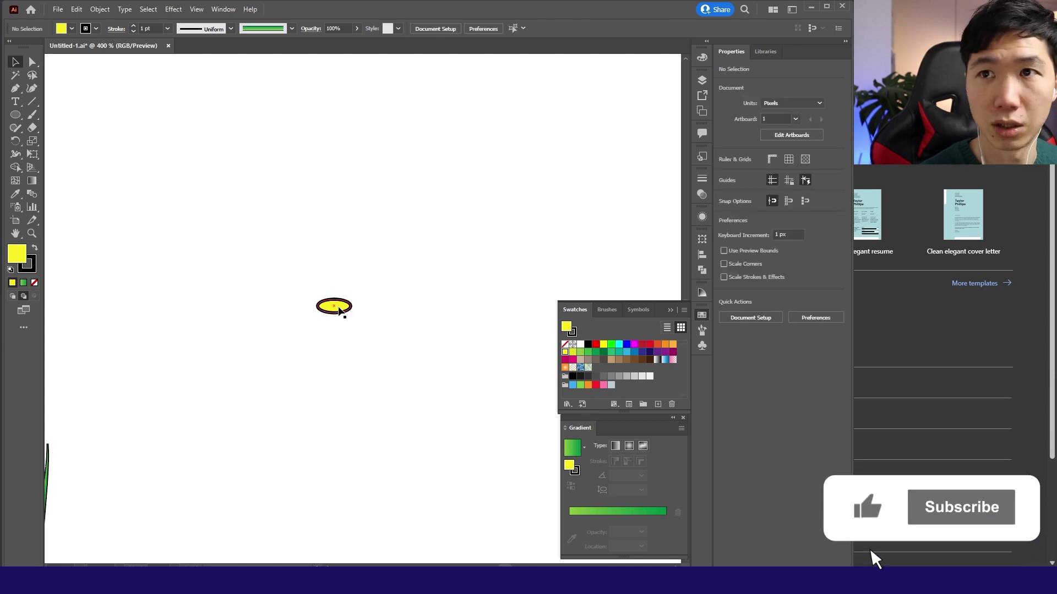
left_click_drag(336, 306, 380, 306)
scroll(376, 322, "up", 2)
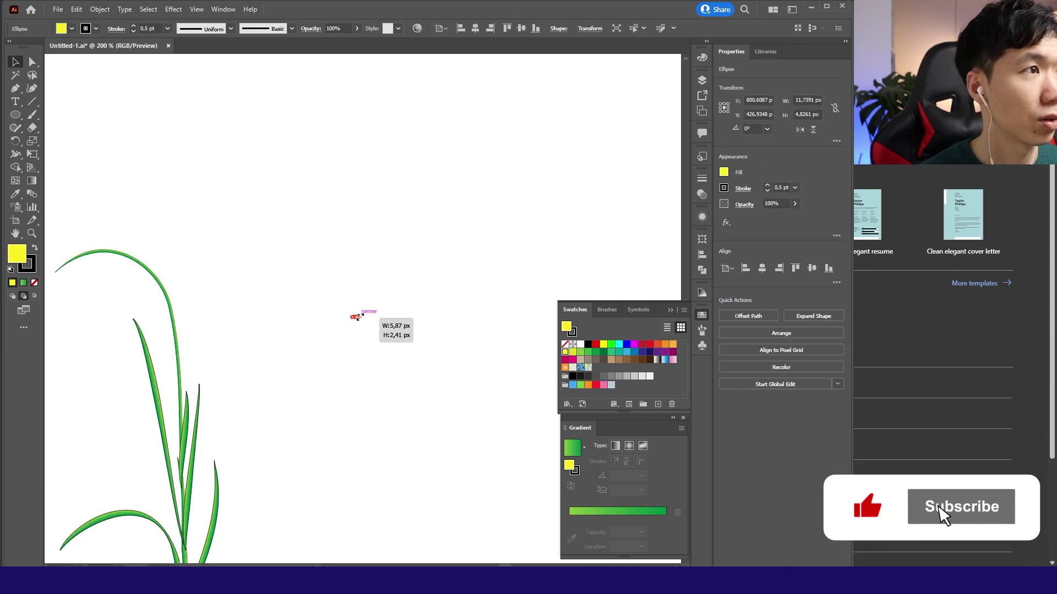
left_click(371, 334)
Step: Alt-drag a copy of the grain just below the original and check rice-grain reference photos
left_click(323, 292)
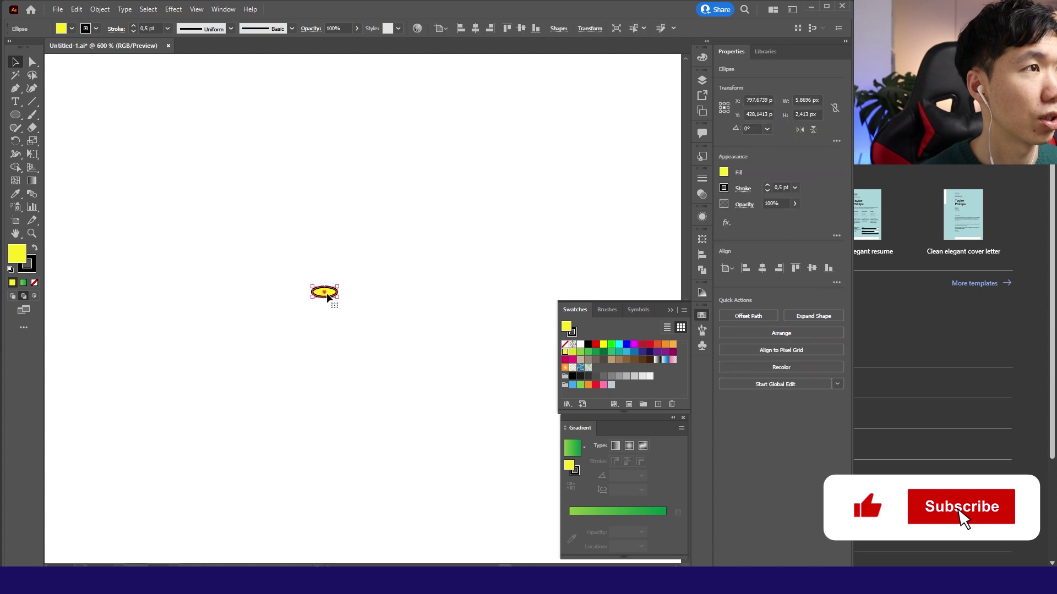
left_click_drag(324, 292, 337, 323)
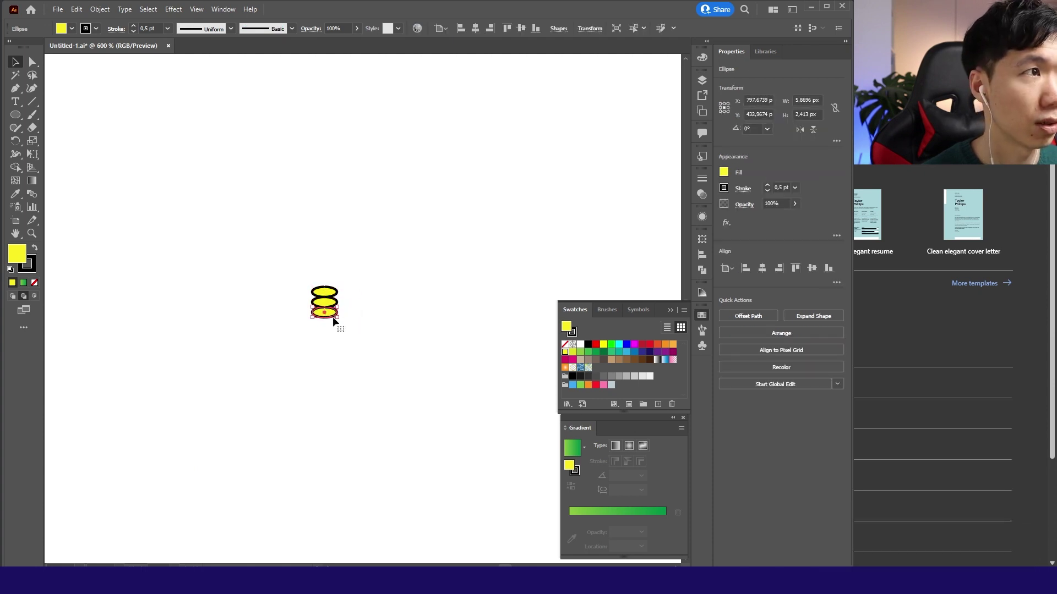
scroll(334, 313, "down", 3)
left_click(371, 346)
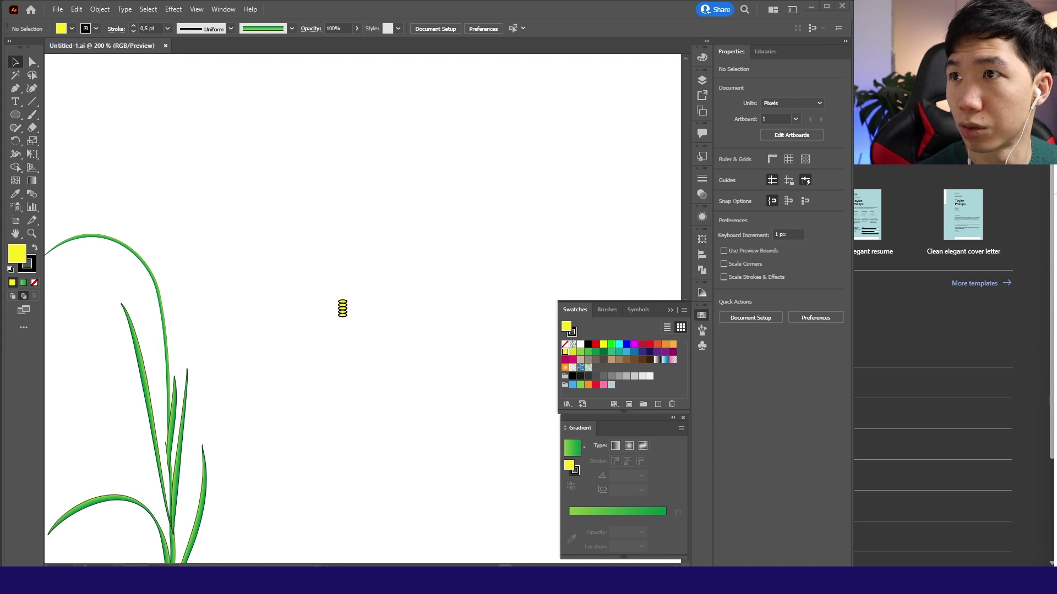
left_click_drag(1048, 42, 843, 82)
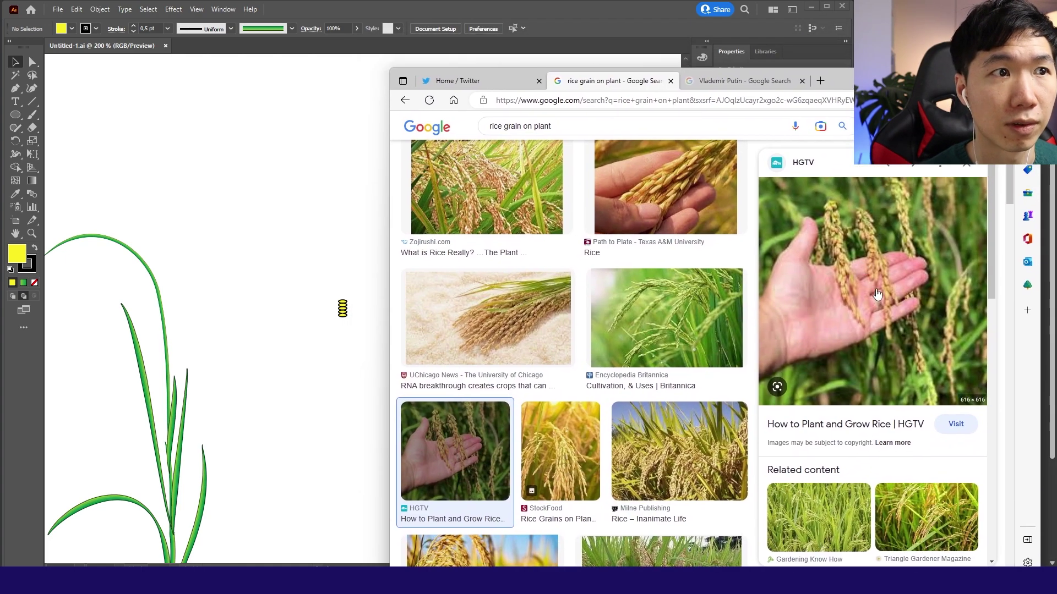
left_click(926, 517)
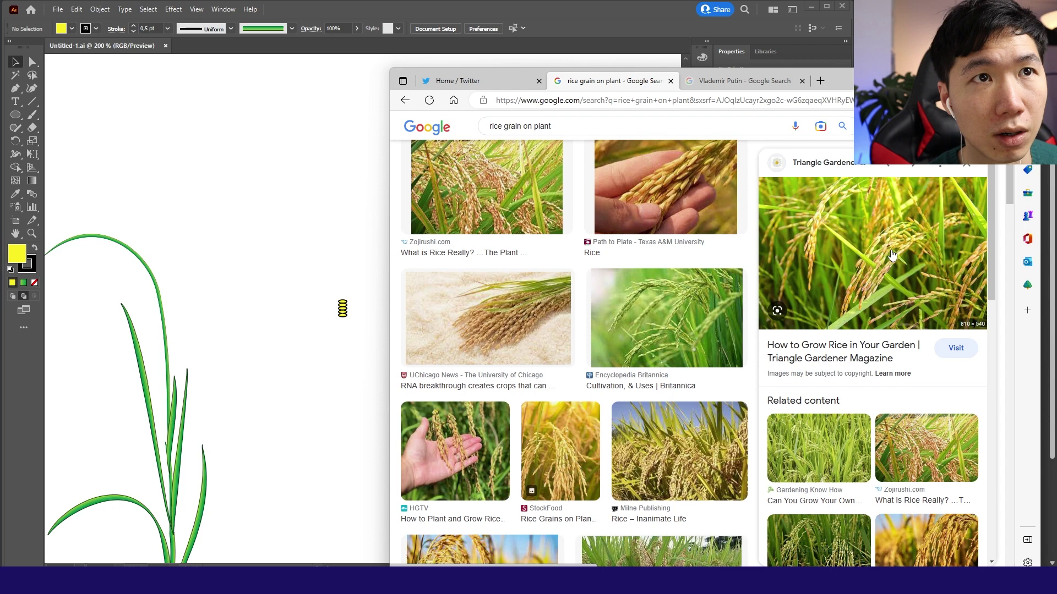
Step: Try tilting and moving the top grain ellipse by hand, then discard that attempt
left_click(342, 307)
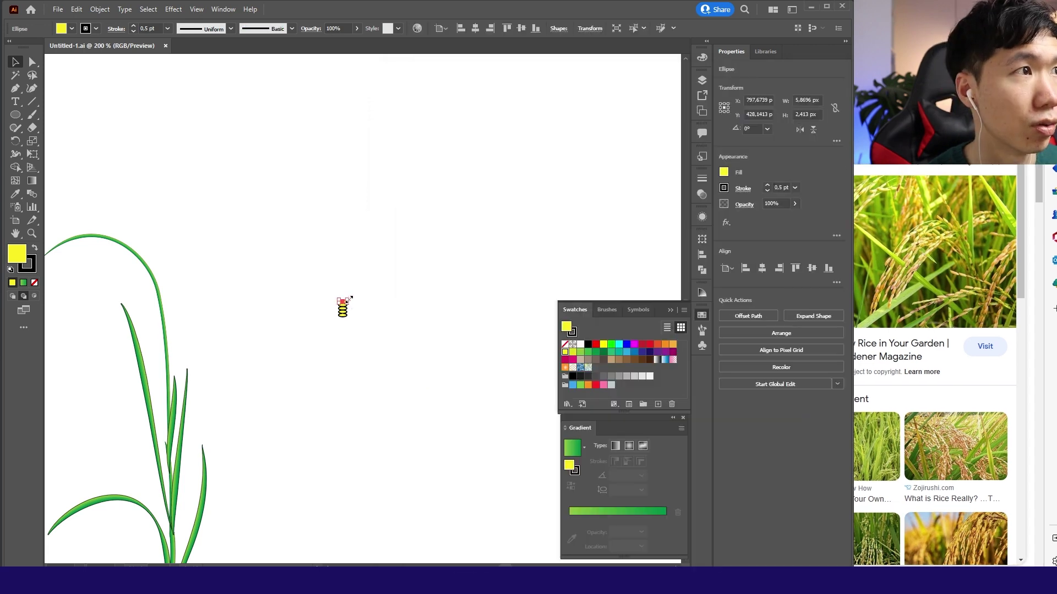
scroll(348, 298, "up", 5)
left_click_drag(344, 310, 345, 353)
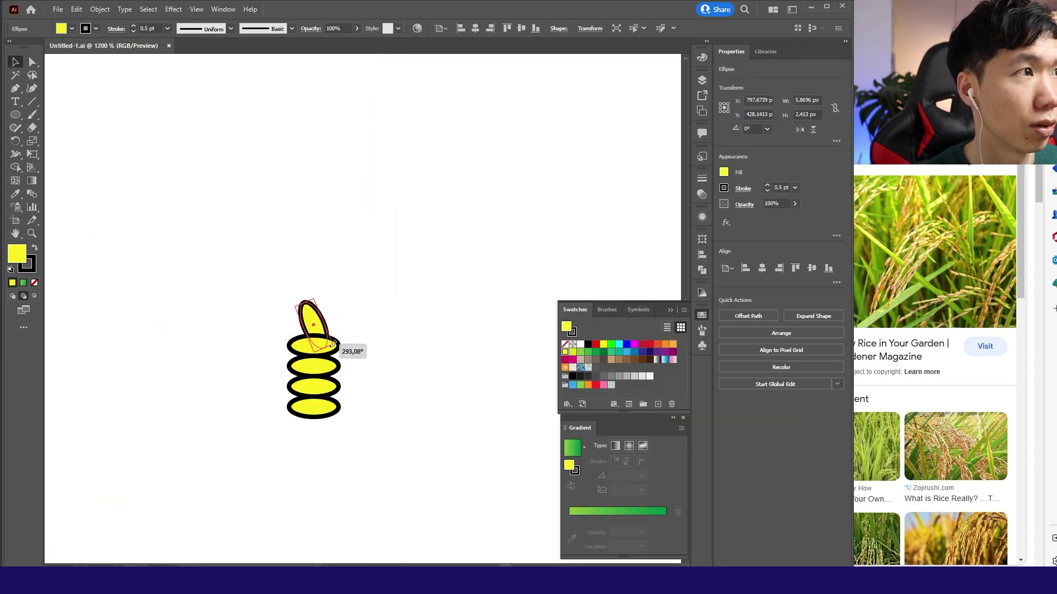
left_click(396, 462)
scroll(304, 355, "down", 3)
left_click_drag(363, 273, 380, 231)
key("Delete")
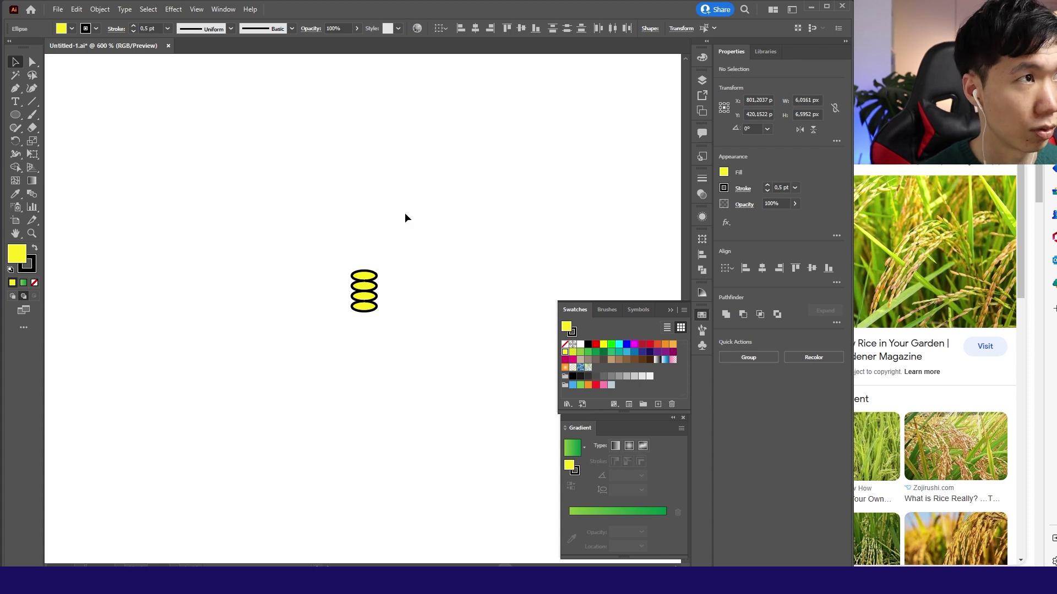
Step: Rotate the top grain ellipse 30 degrees precisely through the Rotate tool dialog
left_click(378, 284)
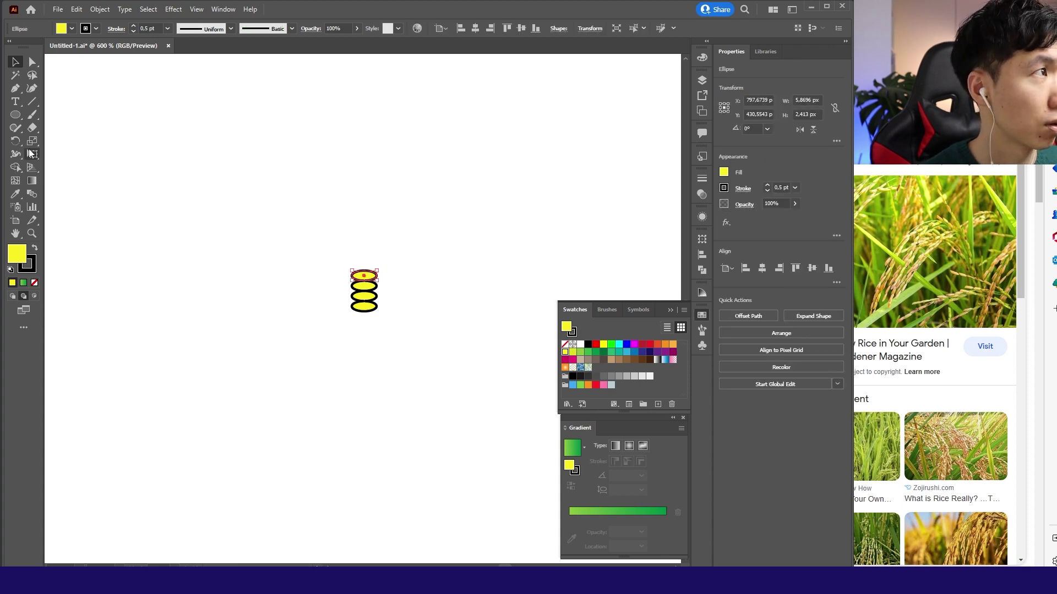
double_click(16, 140)
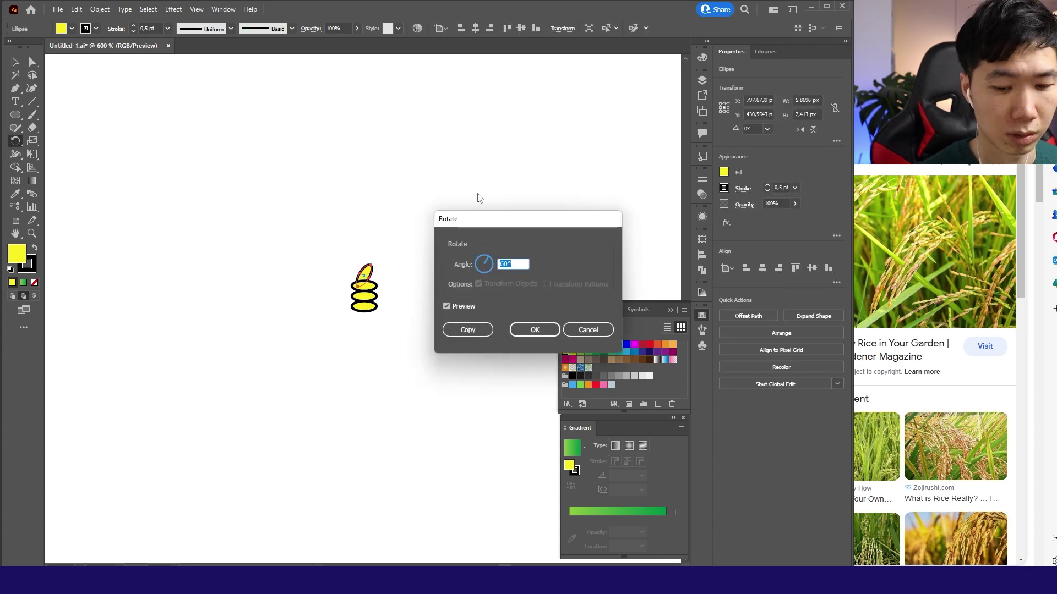
type("30")
key("Return")
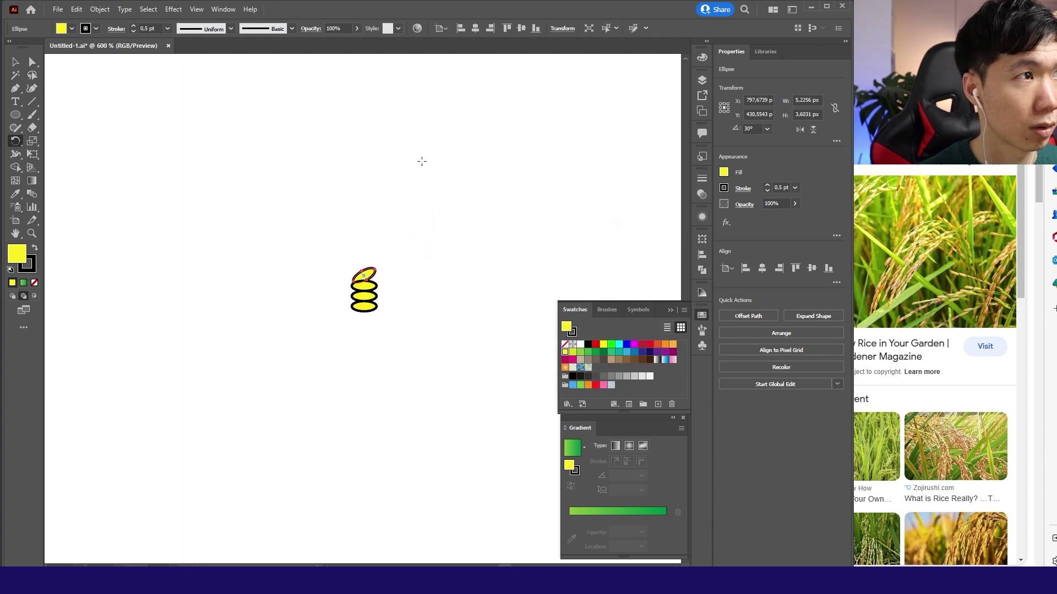
key("ctrl+z")
double_click(17, 142)
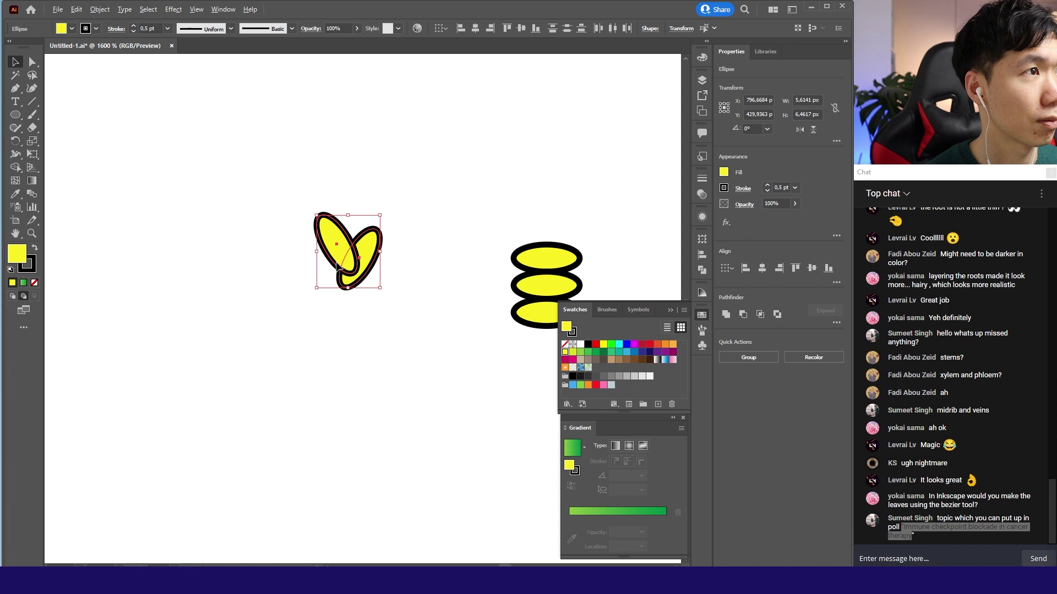
Step: Alt-drag the tilted grain pair downward and repeat with Ctrl+D to build a long braided column
left_click_drag(361, 261, 361, 293)
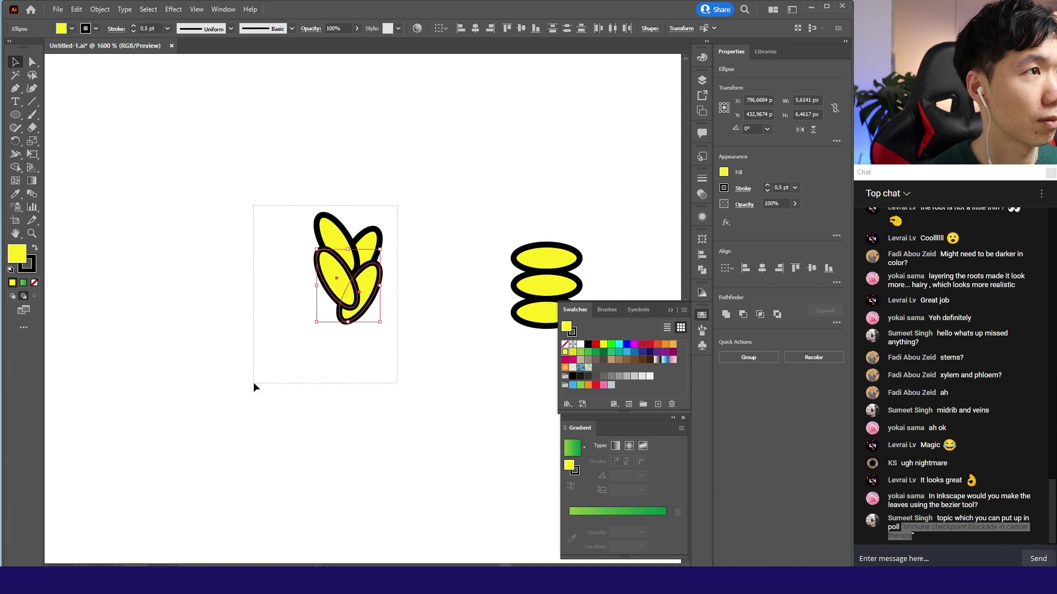
left_click_drag(256, 386, 256, 386)
key("ctrl+d")
key("ctrl+d")
key("ctrl+d")
left_click_drag(341, 353, 341, 359)
key("ctrl+z")
key("ctrl+z")
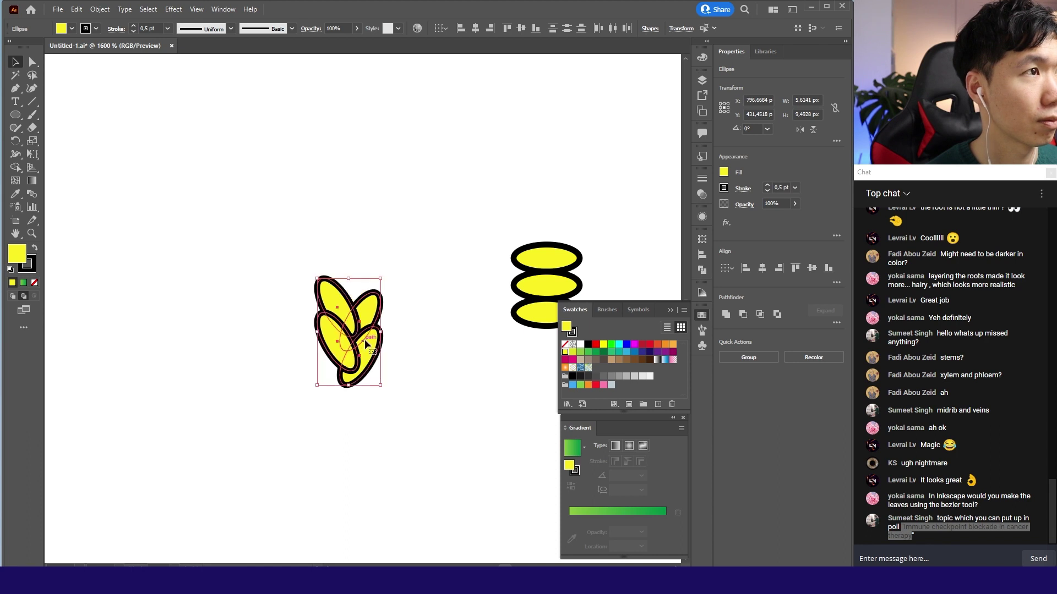
key("ctrl+z")
key("ctrl+z")
key("ctrl+z")
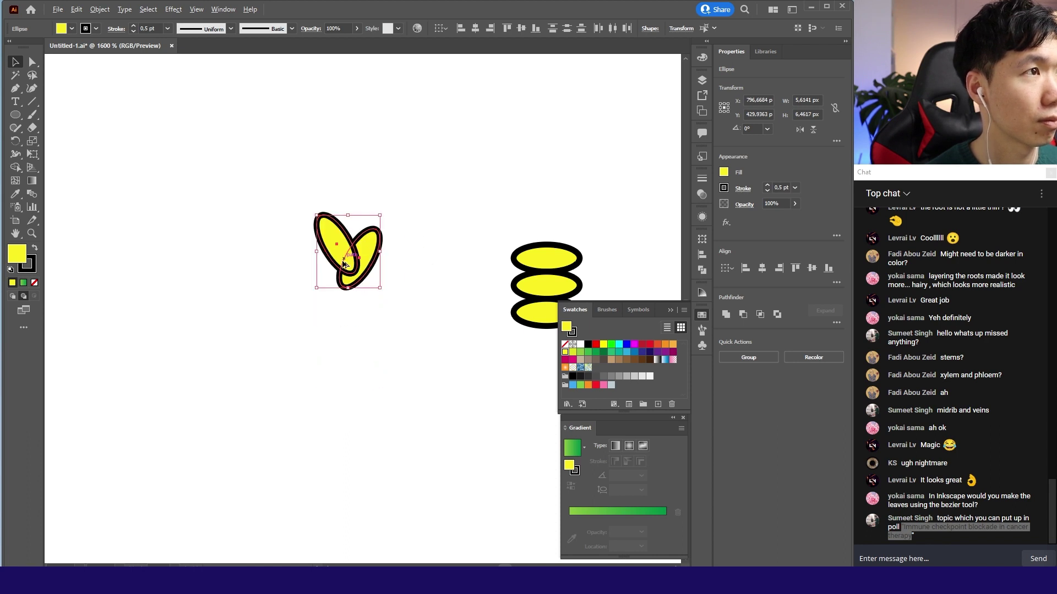
left_click_drag(344, 265, 348, 295)
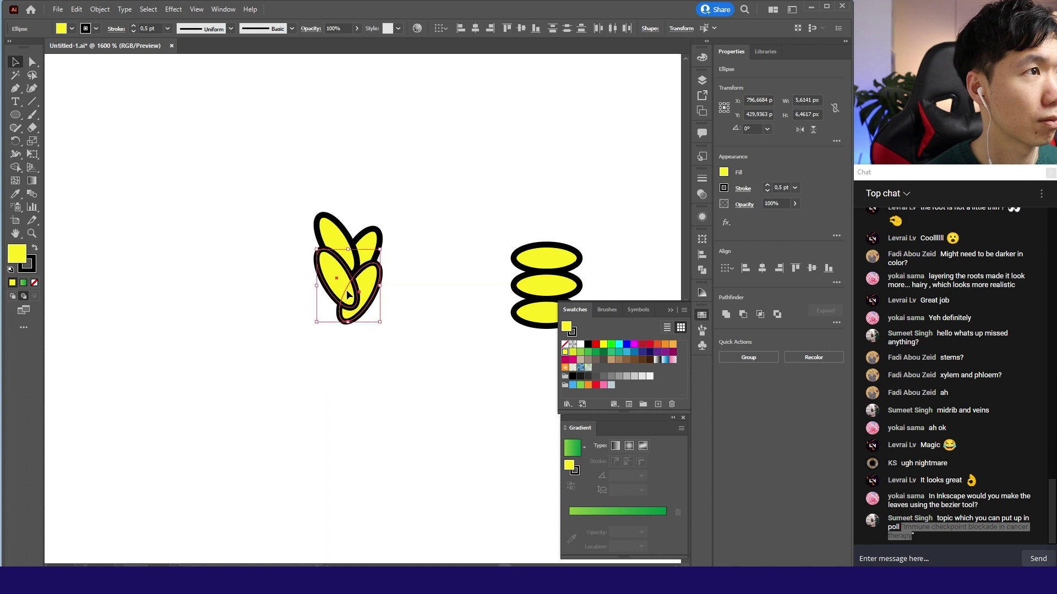
key("ctrl+d")
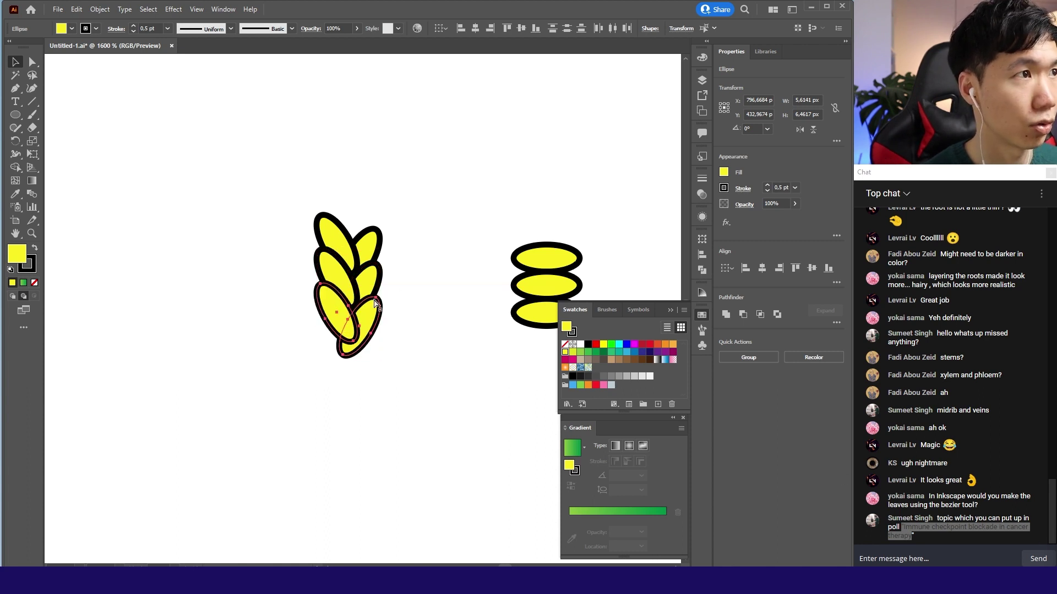
key("ctrl+d")
key("ctrl+d")
key("ctrl+d")
key("ctrl+d")
key("ctrl+d")
key("ctrl+d")
key("ctrl+d")
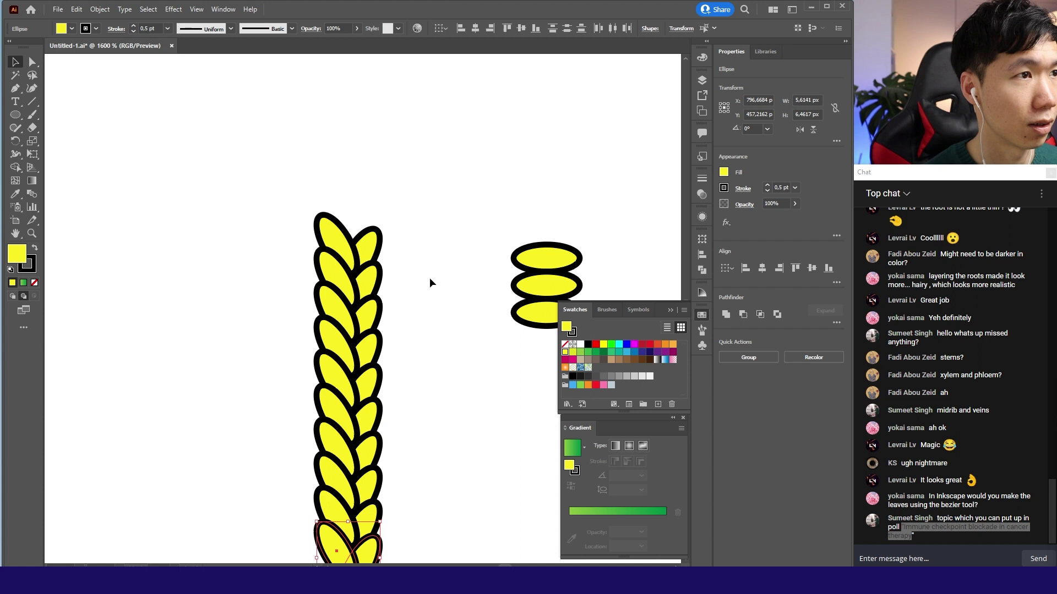
scroll(394, 276, "down", 3)
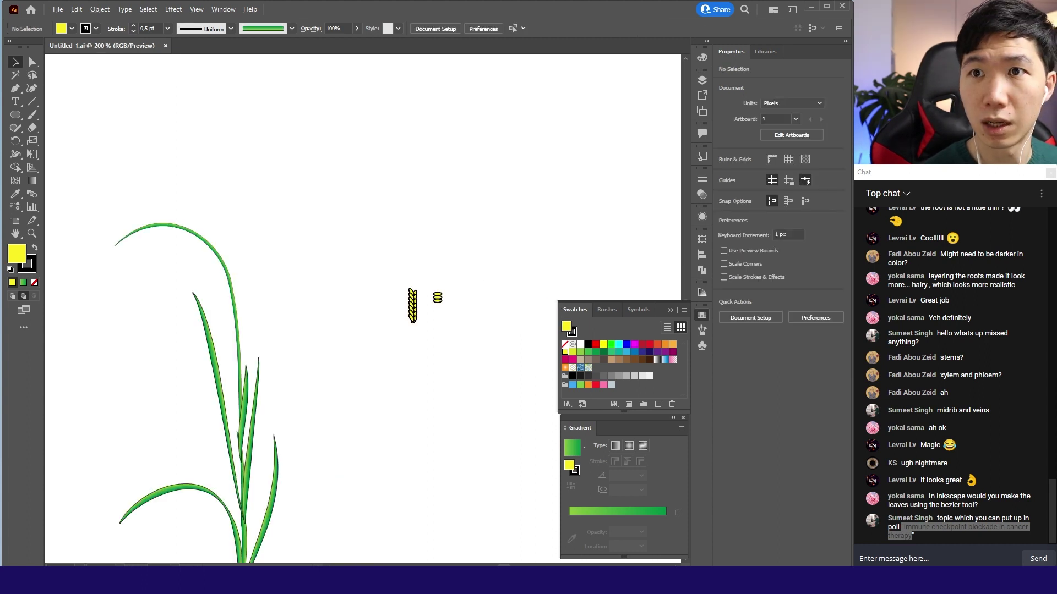
Step: Group the grain braid with Ctrl+G and save it as an Art Brush named Grains
left_click(413, 309)
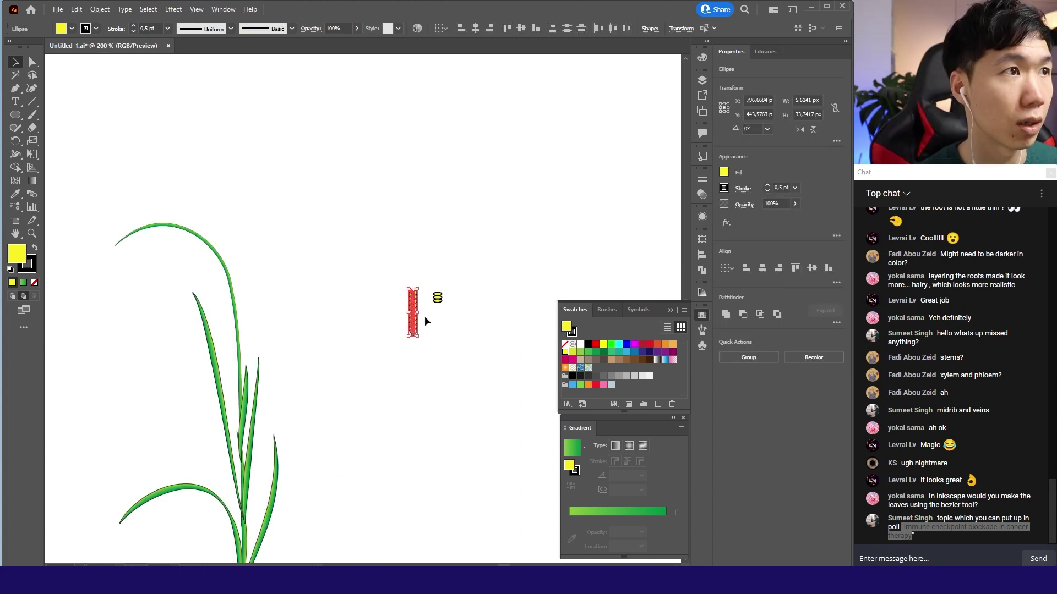
key("ctrl+g")
scroll(421, 316, "up", 1)
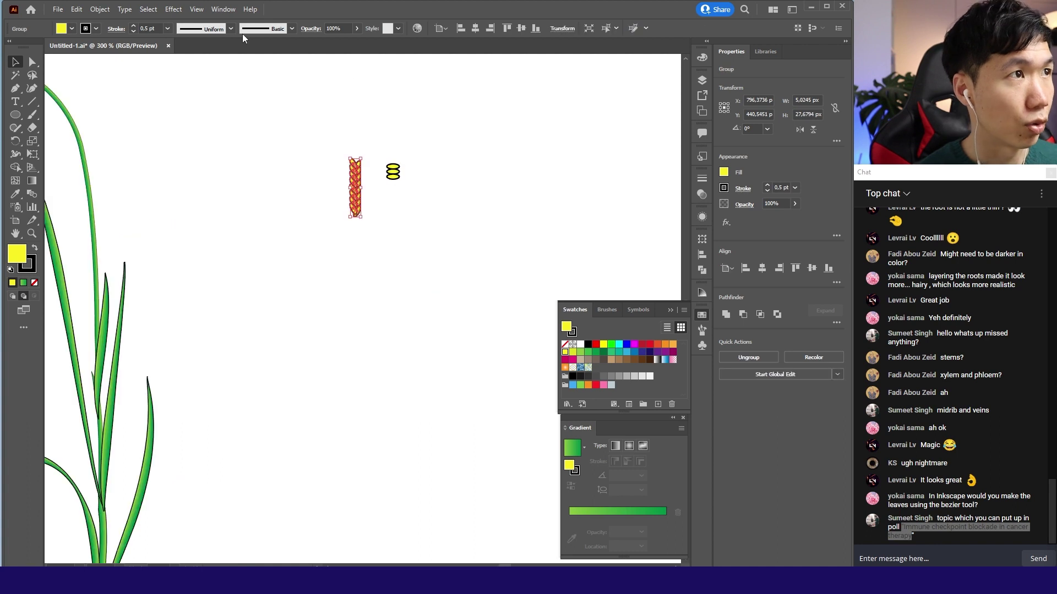
left_click(291, 30)
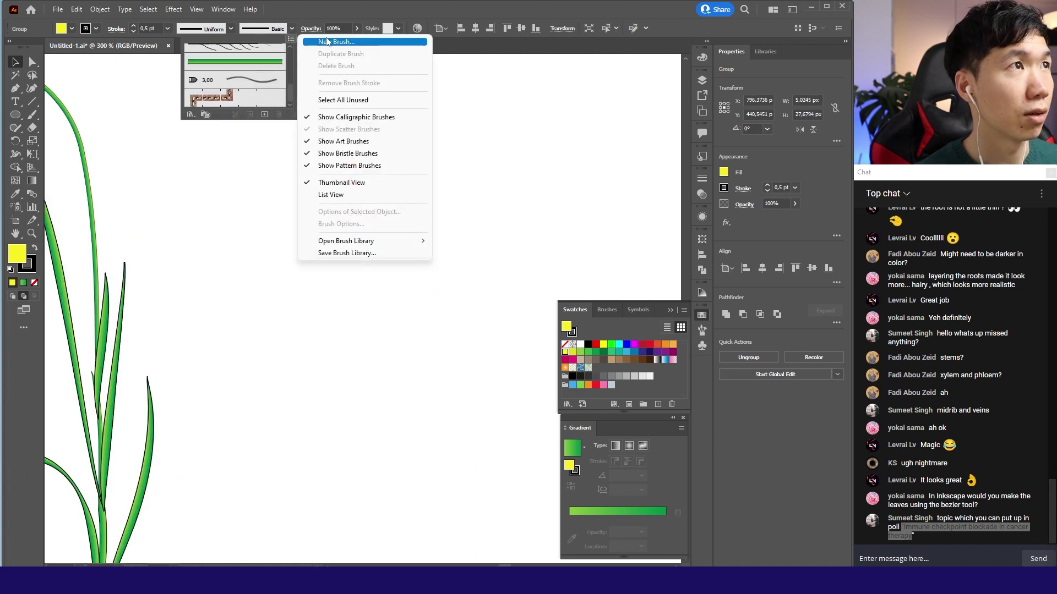
left_click(326, 41)
left_click(487, 318)
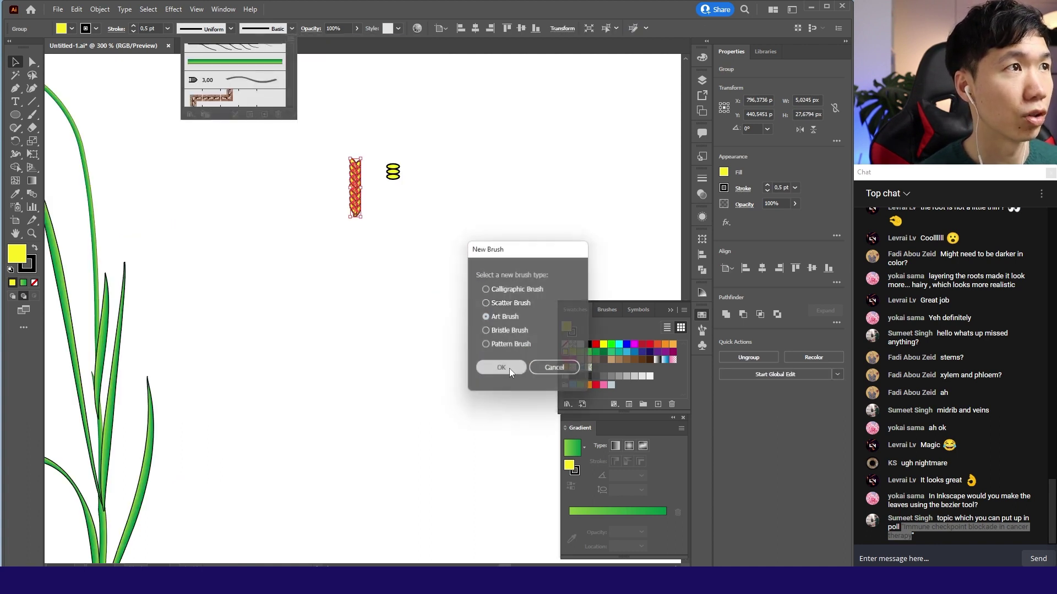
left_click(501, 368)
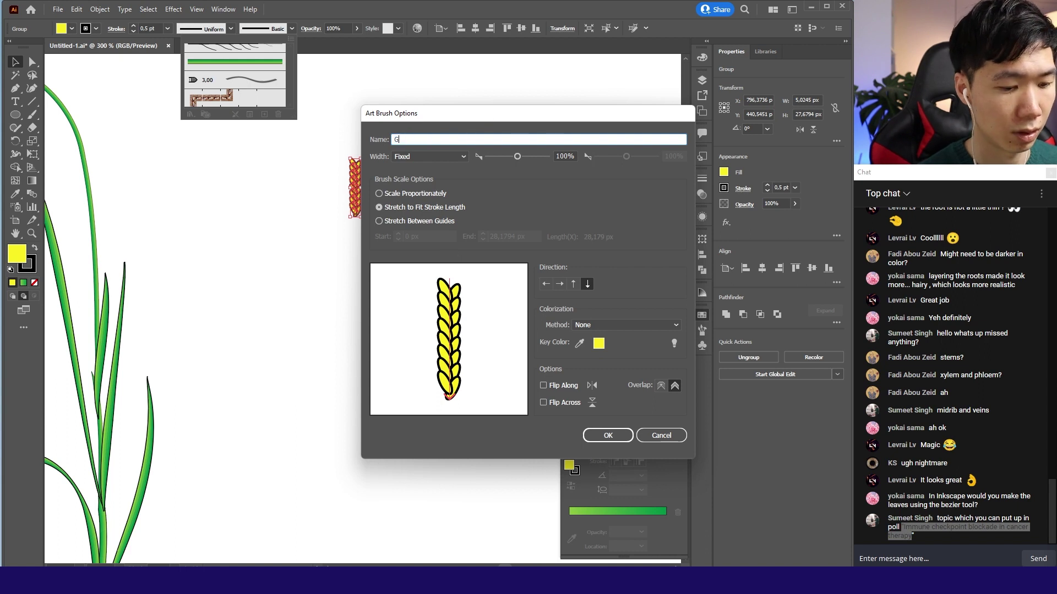
left_click(608, 436)
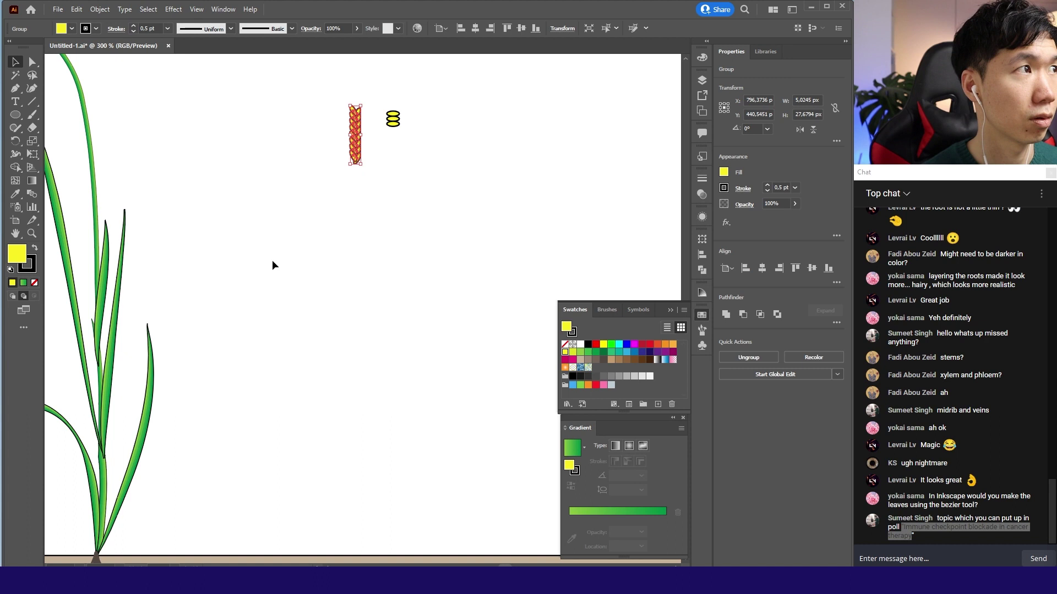
scroll(285, 278, "up", 5)
Step: Brush the drooping tip path with Grains, rotate it about 175° and thin the stroke to 0.5 pt
key("Escape")
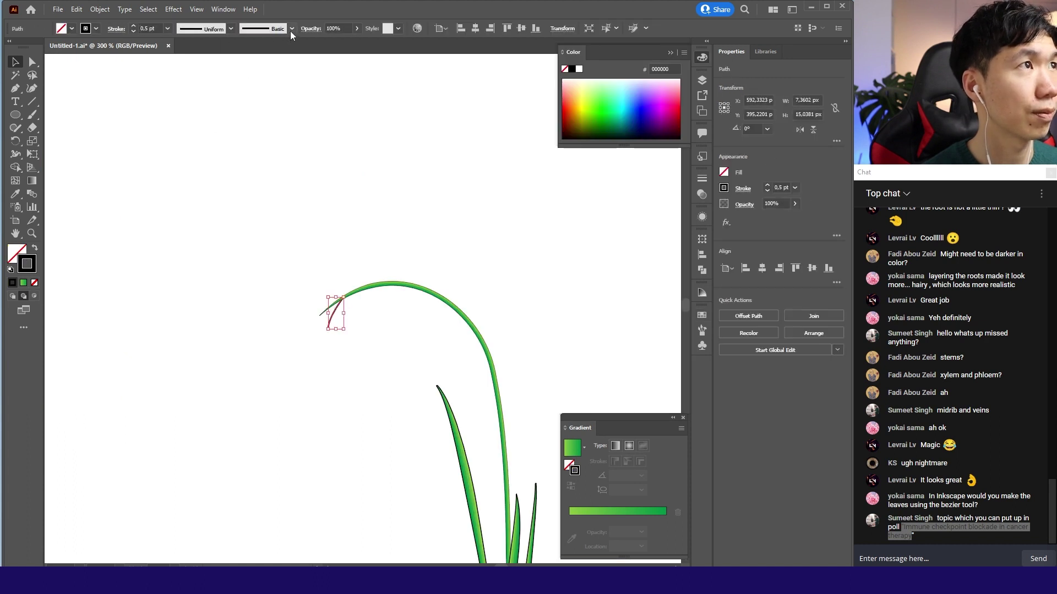
left_click(292, 31)
left_click(264, 66)
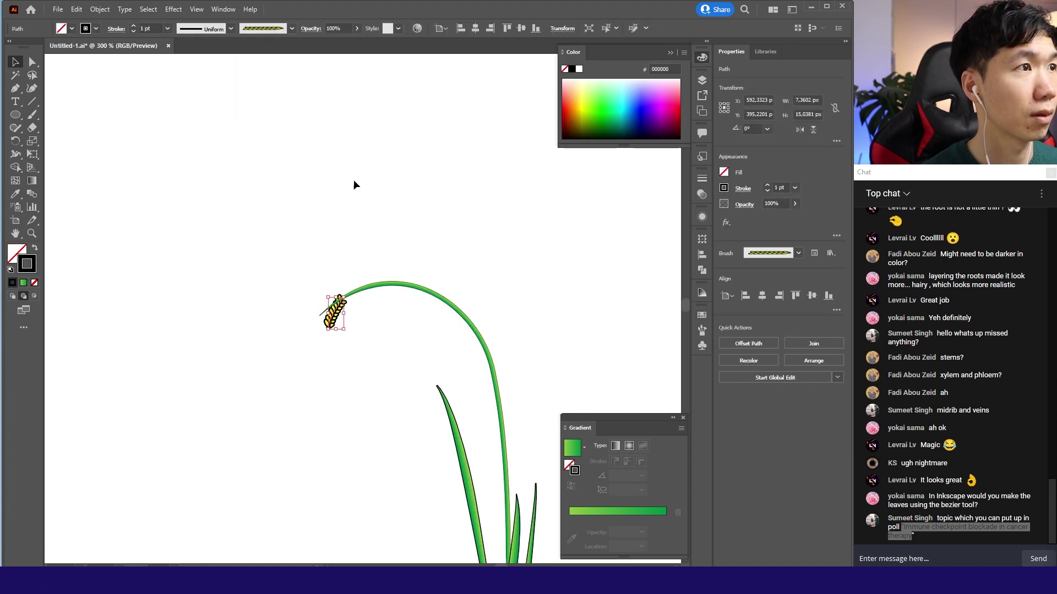
left_click_drag(347, 295, 309, 347)
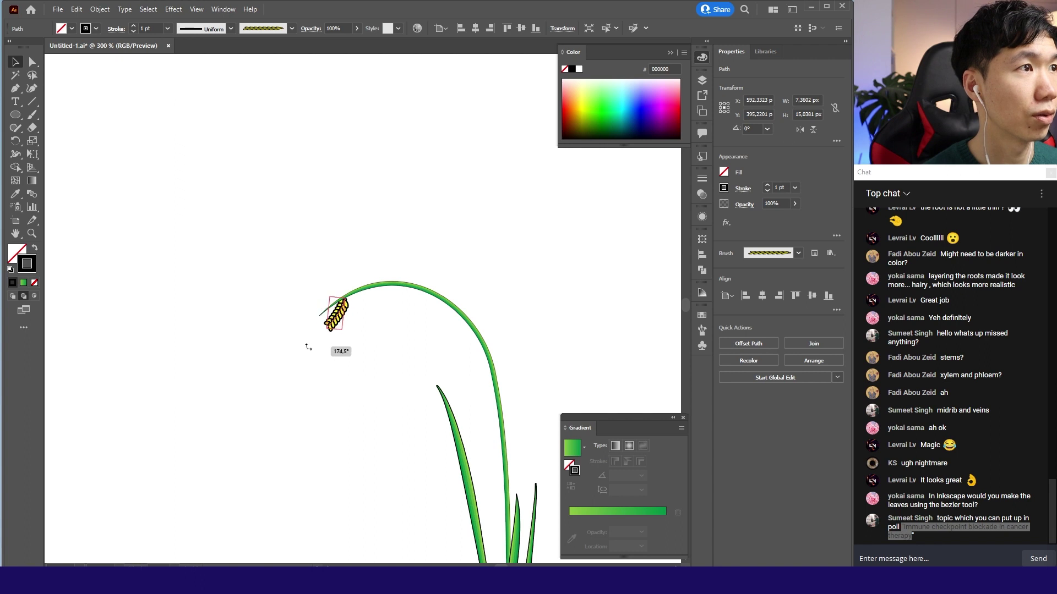
left_click(167, 29)
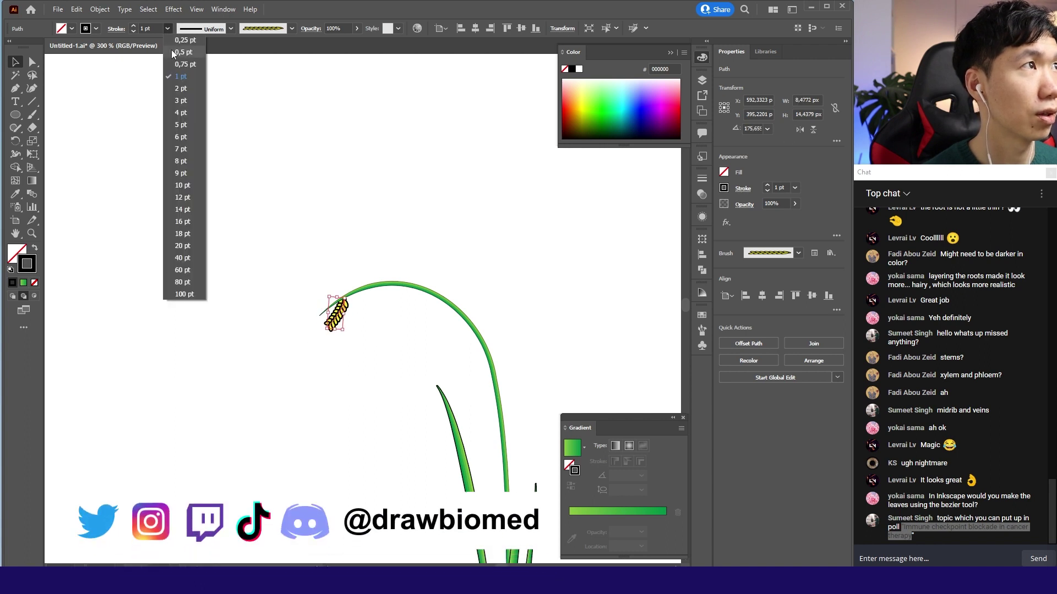
left_click(171, 49)
left_click(253, 140)
left_click(343, 308)
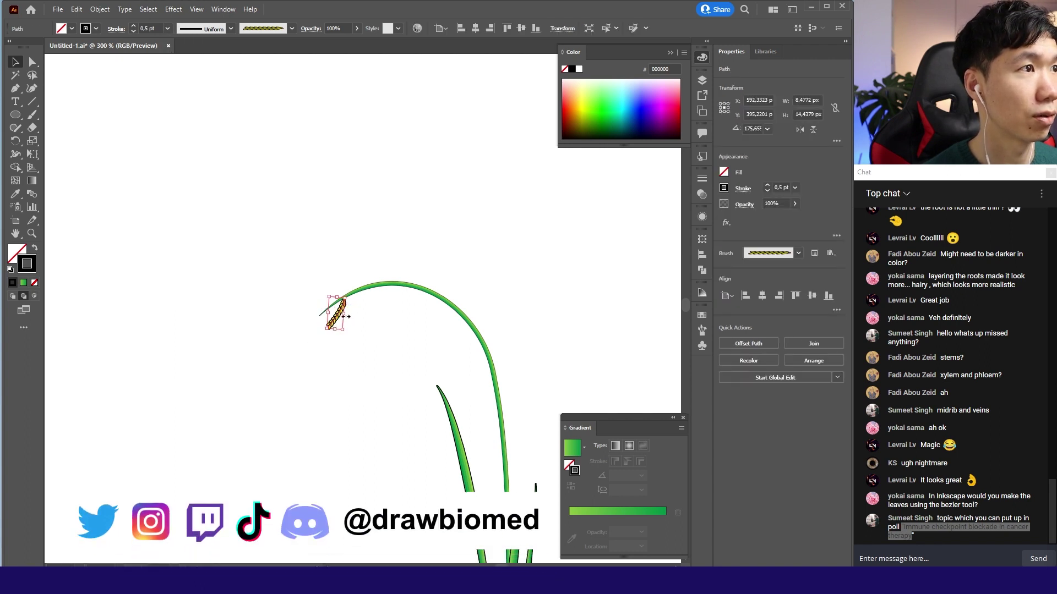